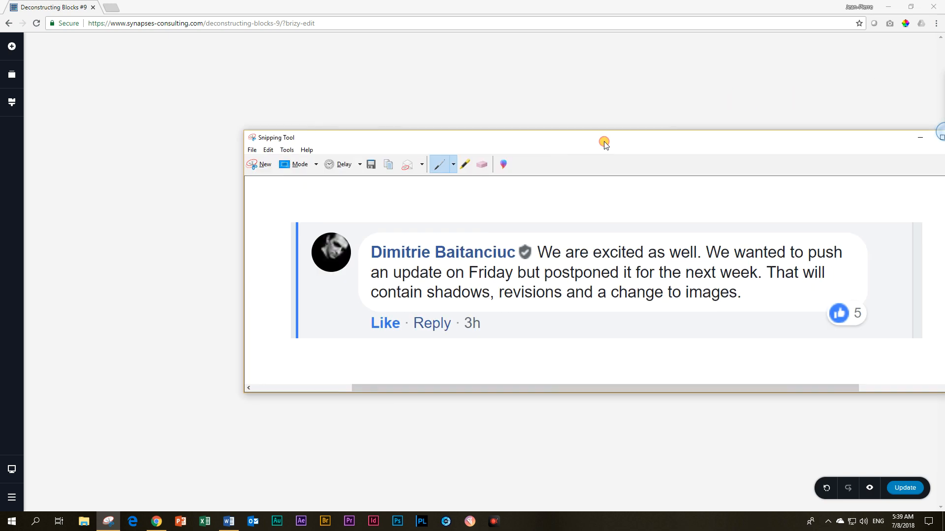
- Drag the Snipping Tool window off the right edge so the empty Brizy page shows
drag(563, 141, 520, 127)
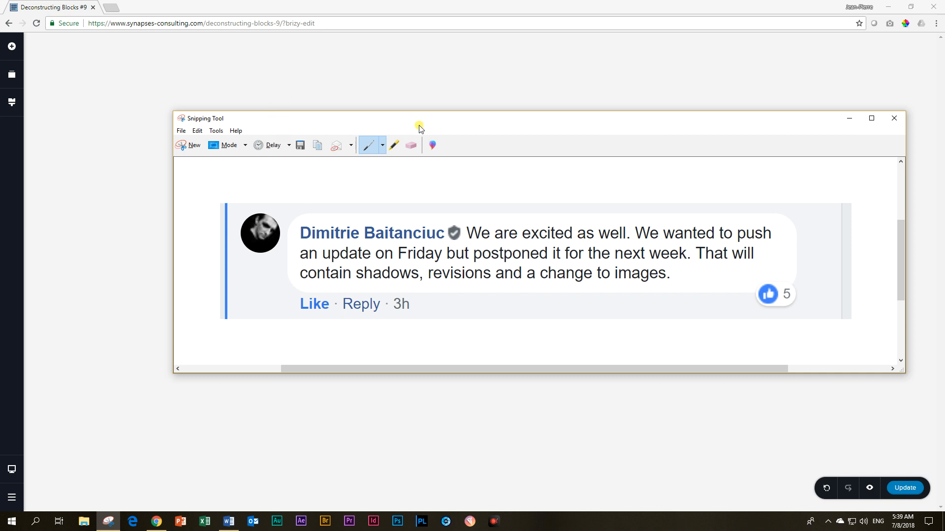
drag(422, 123, 941, 129)
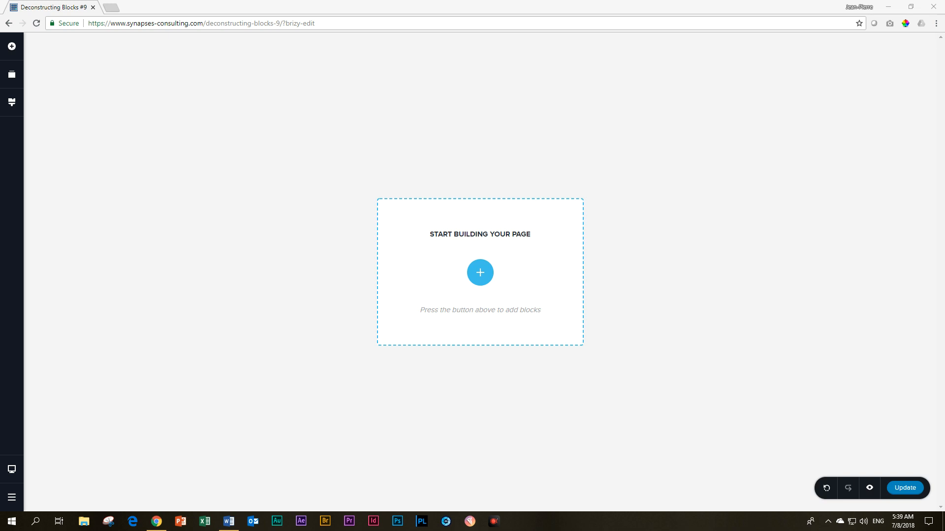
- Insert the dark Pricing Table block with $59 Basic, $89 Medium and $149 Pro plans
click(479, 275)
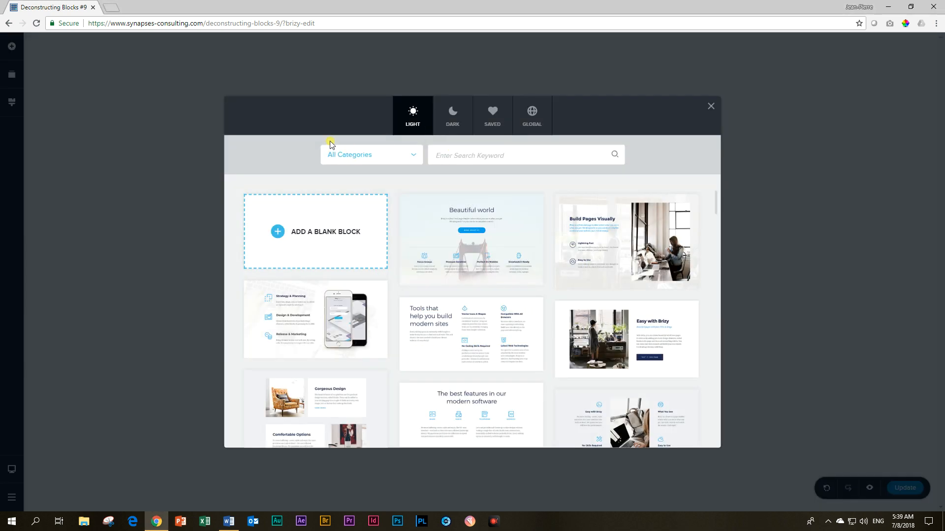
click(451, 118)
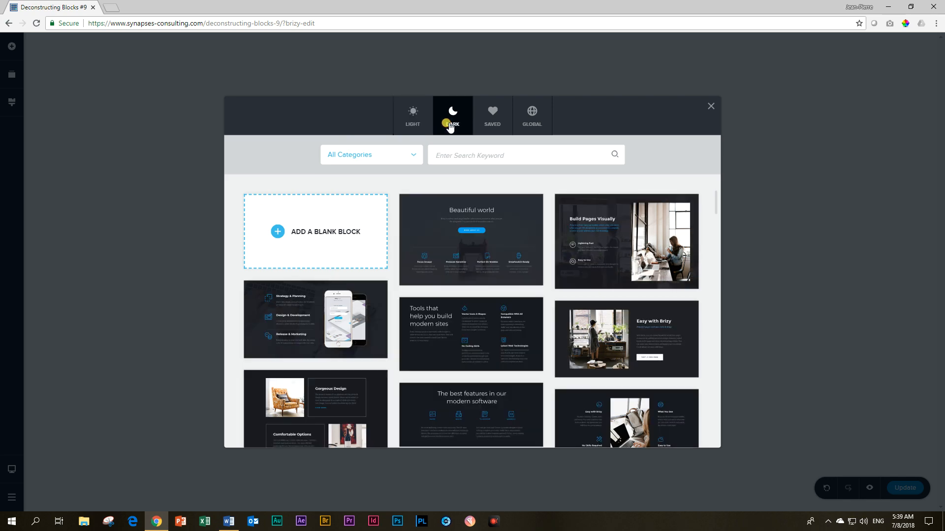
scroll(457, 222, down, 5)
scroll(457, 222, down, 5)
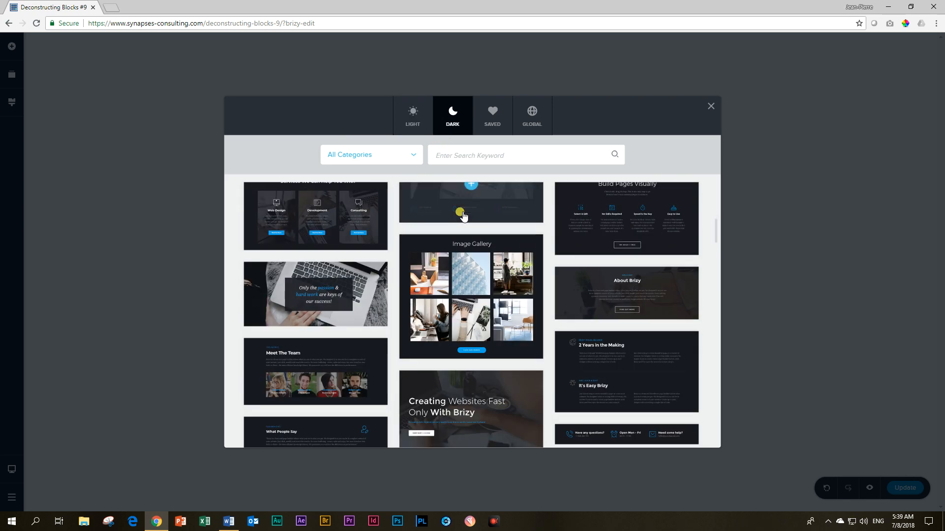
scroll(462, 215, down, 5)
scroll(458, 222, down, 5)
scroll(443, 237, down, 5)
scroll(414, 251, down, 4)
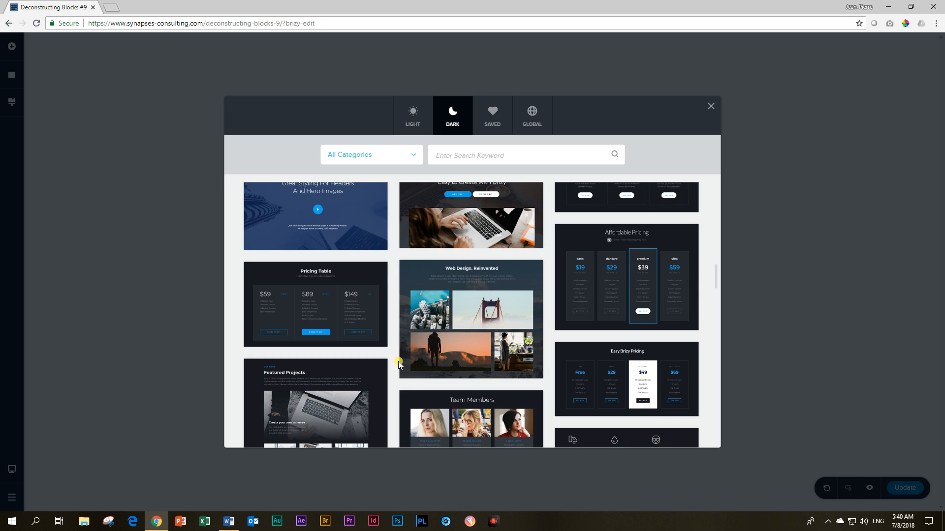
mouse_move(315, 403)
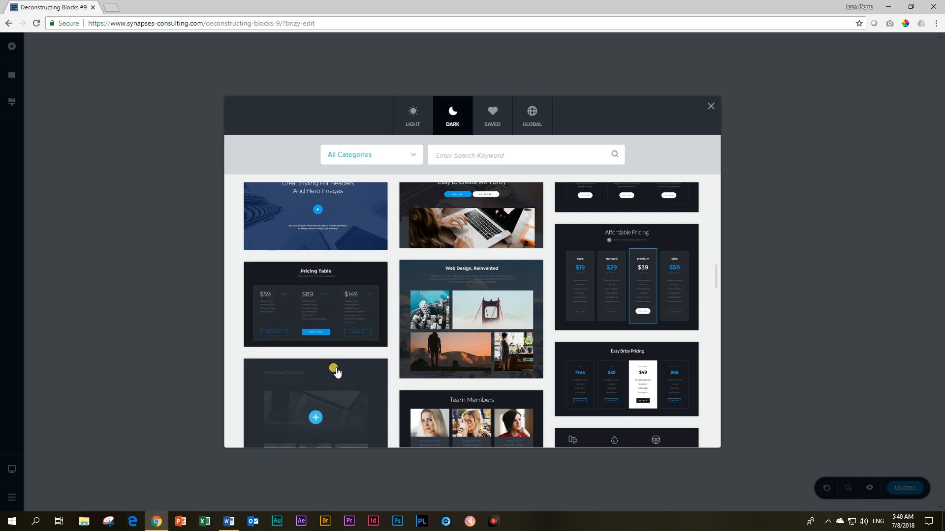
click(316, 307)
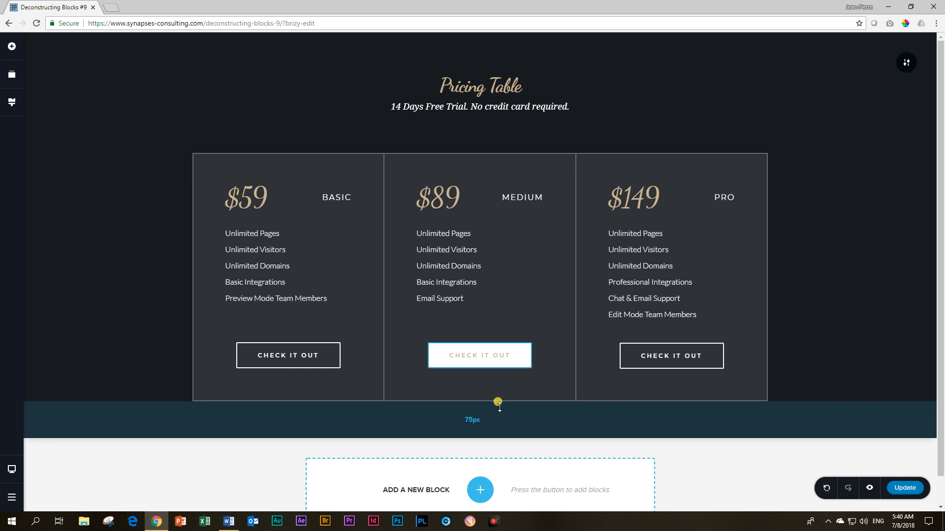
click(12, 102)
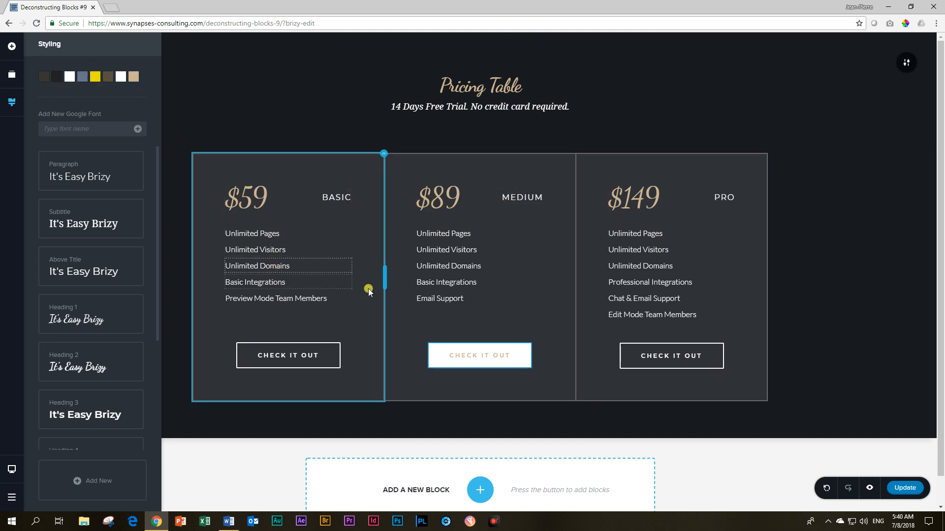
click(837, 291)
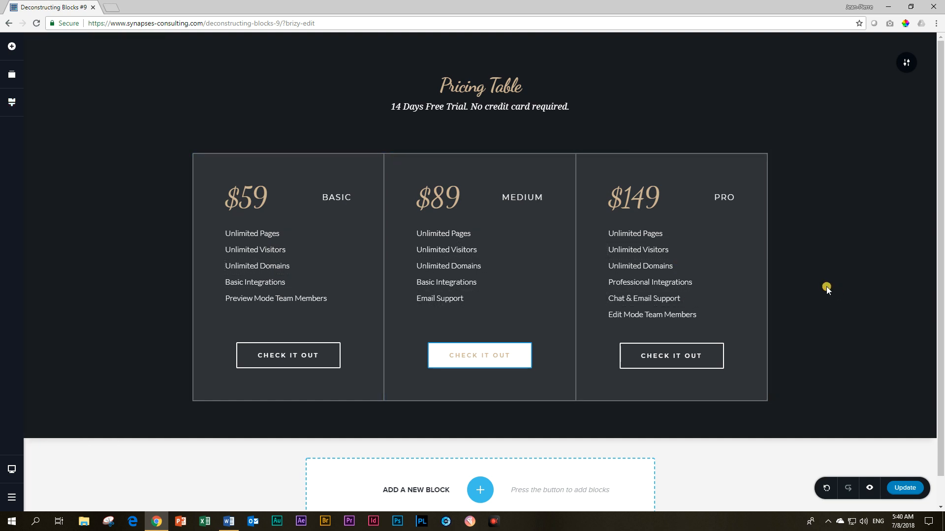
scroll(593, 338, down, 1)
click(480, 460)
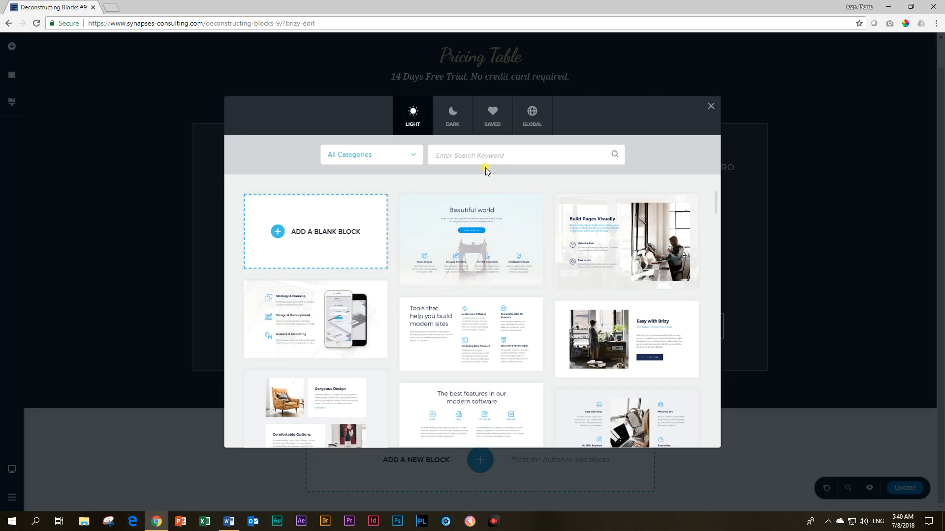
click(450, 113)
scroll(464, 257, down, 3)
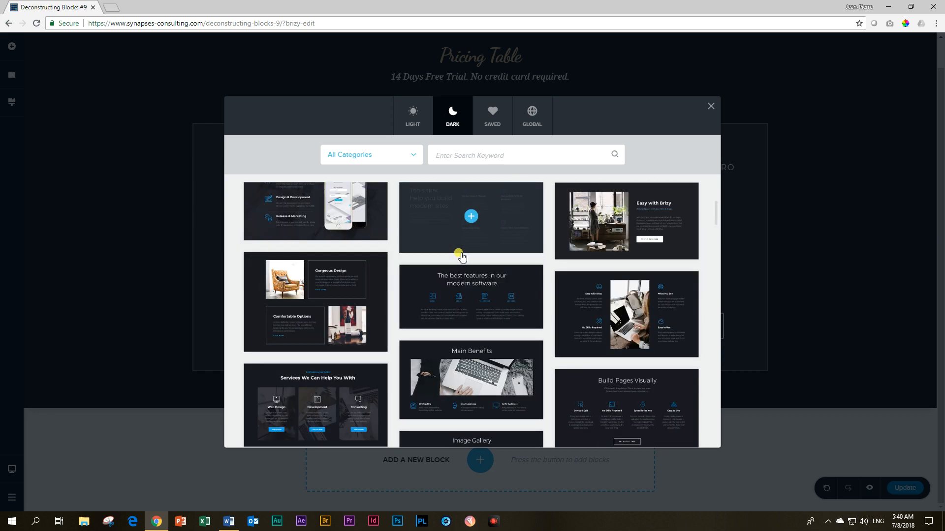
scroll(465, 256, down, 2)
scroll(464, 257, down, 5)
scroll(464, 256, down, 4)
scroll(517, 265, down, 2)
click(627, 340)
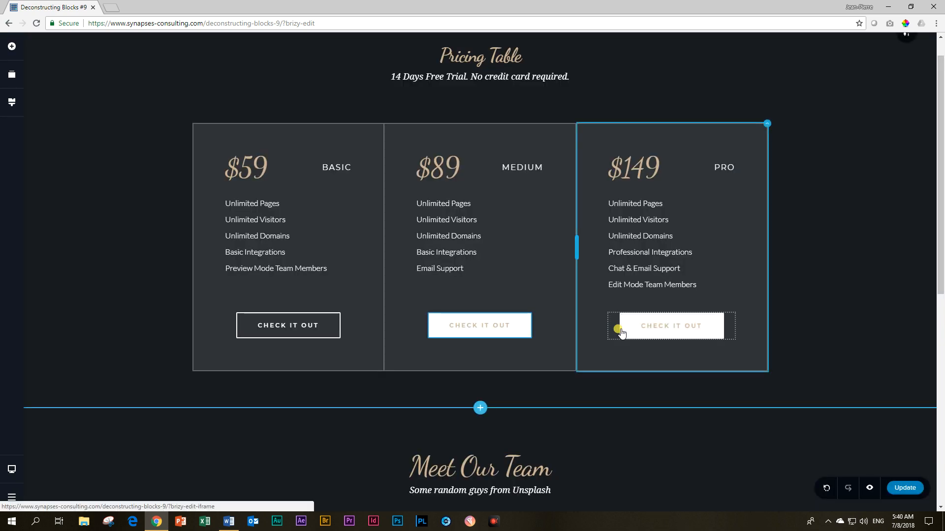
scroll(676, 296, down, 5)
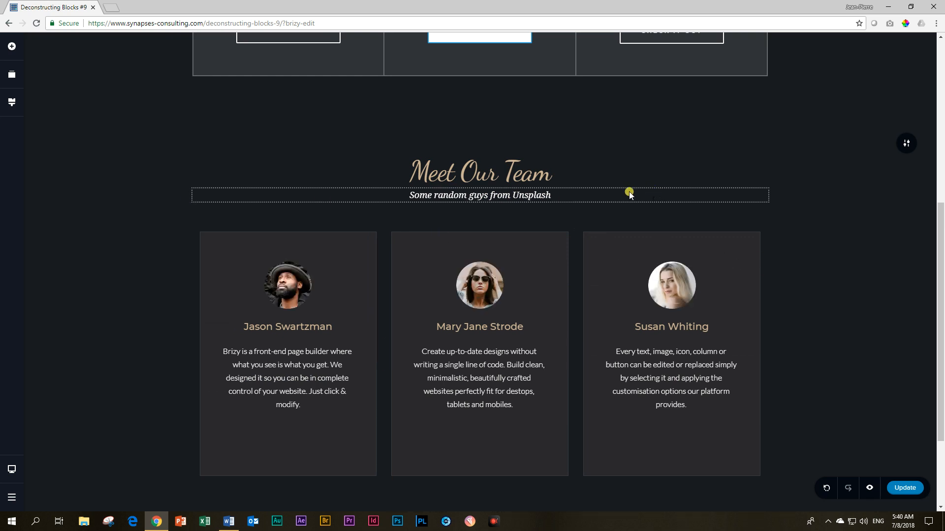
click(484, 171)
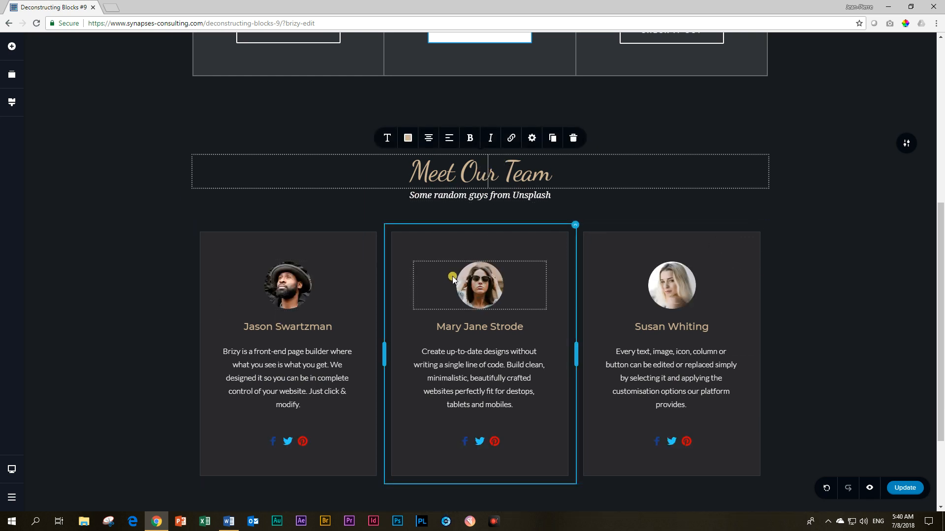
scroll(453, 276, up, 3)
scroll(453, 276, down, 2)
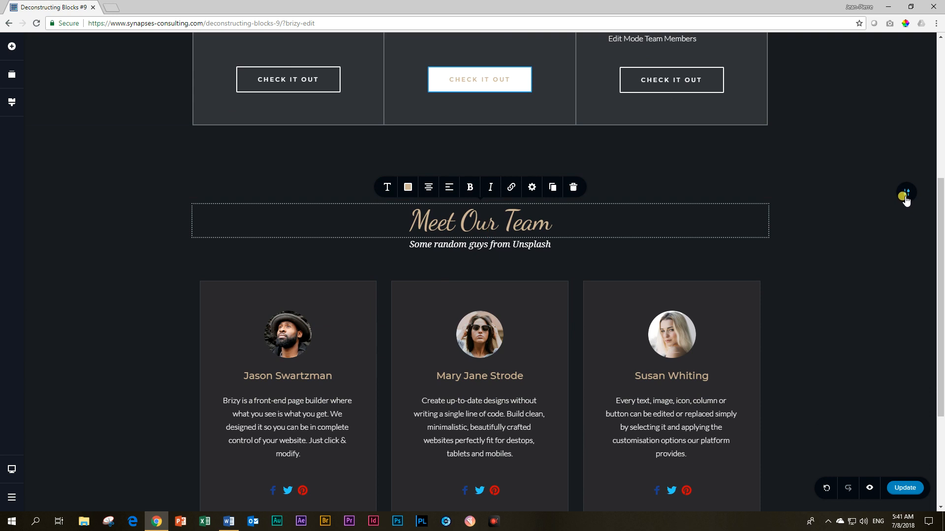
scroll(896, 212, up, 3)
scroll(861, 254, down, 2)
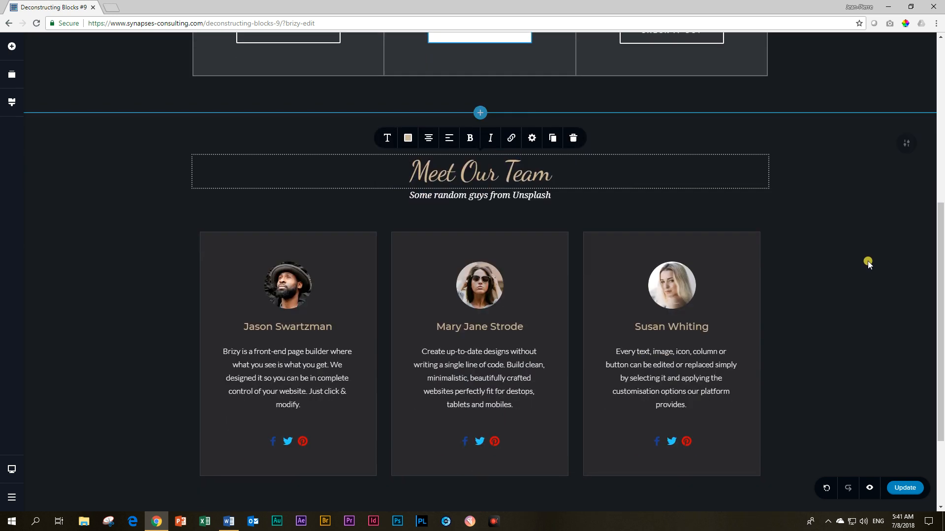
click(906, 144)
click(902, 146)
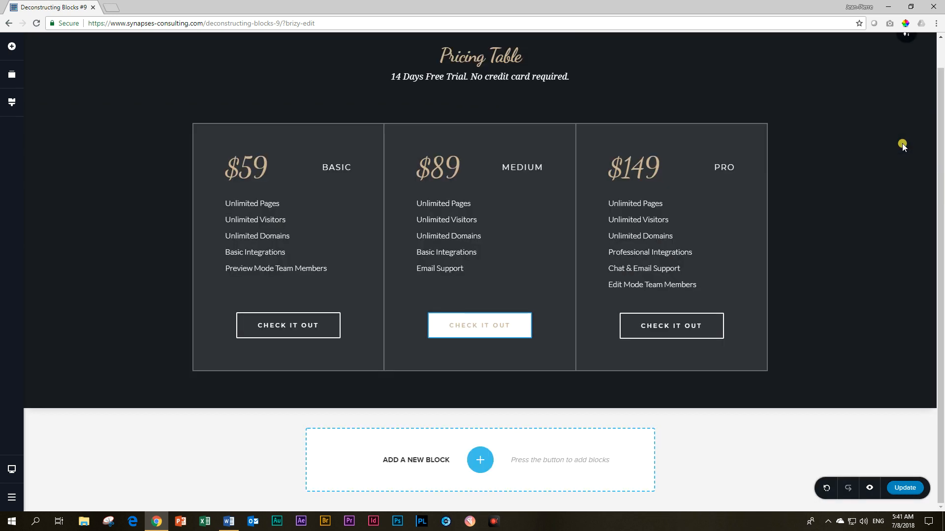
scroll(902, 145, up, 1)
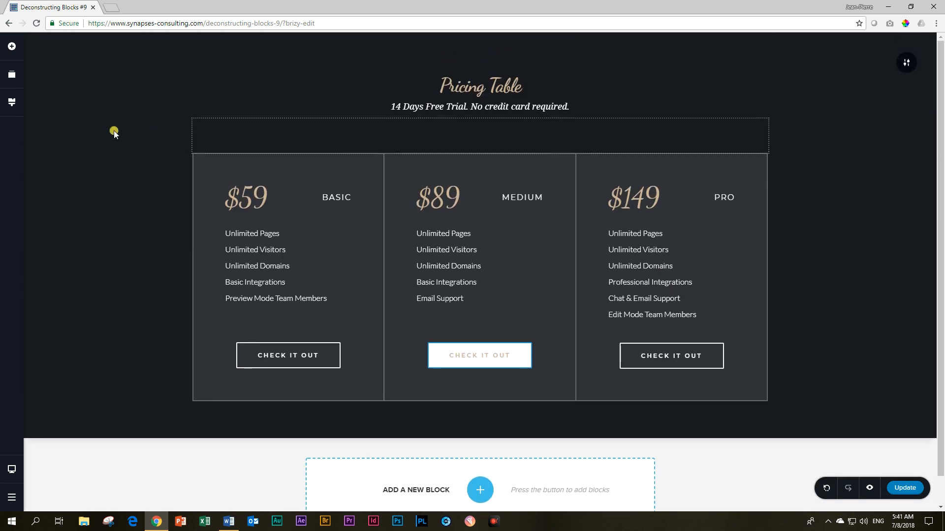
click(11, 102)
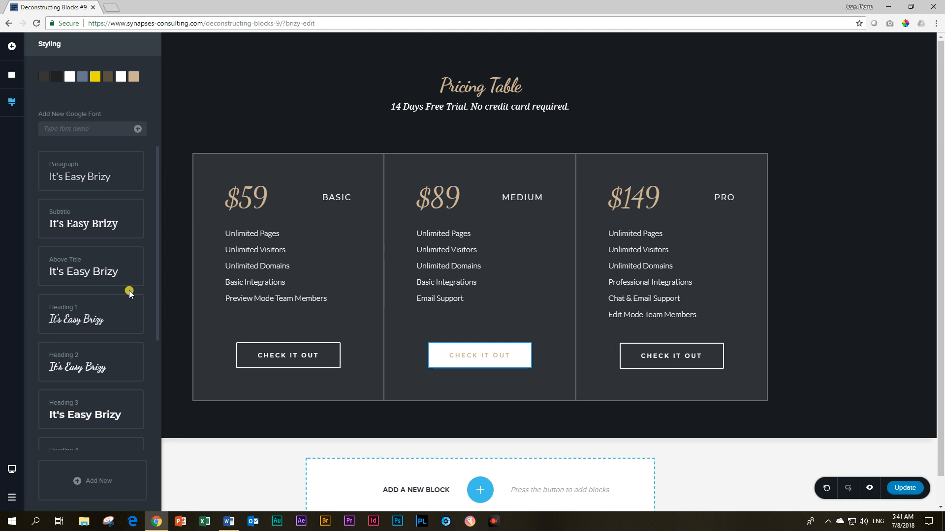
click(865, 228)
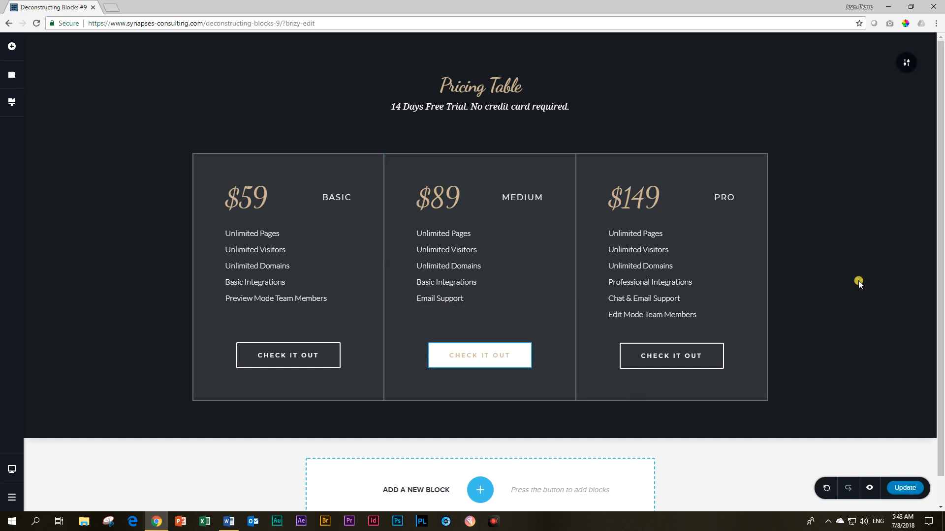
scroll(795, 290, down, 1)
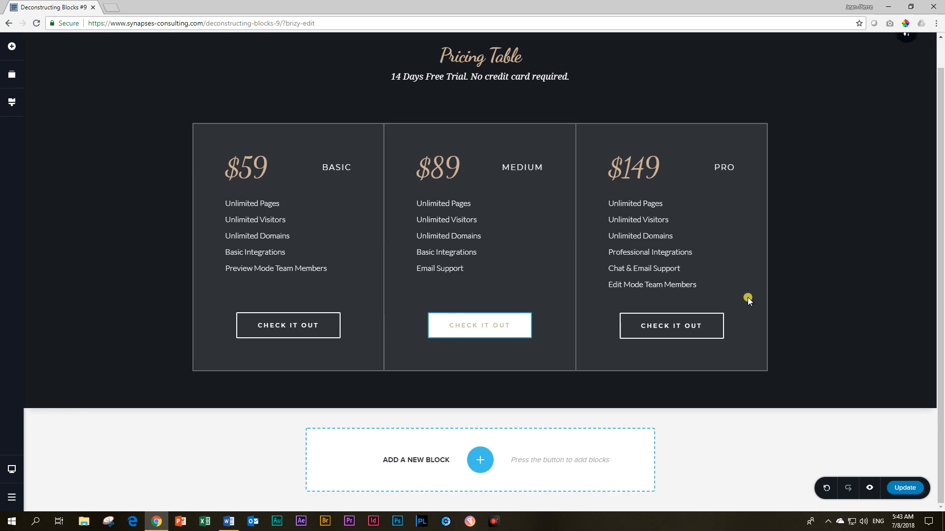
click(479, 460)
scroll(487, 369, down, 2)
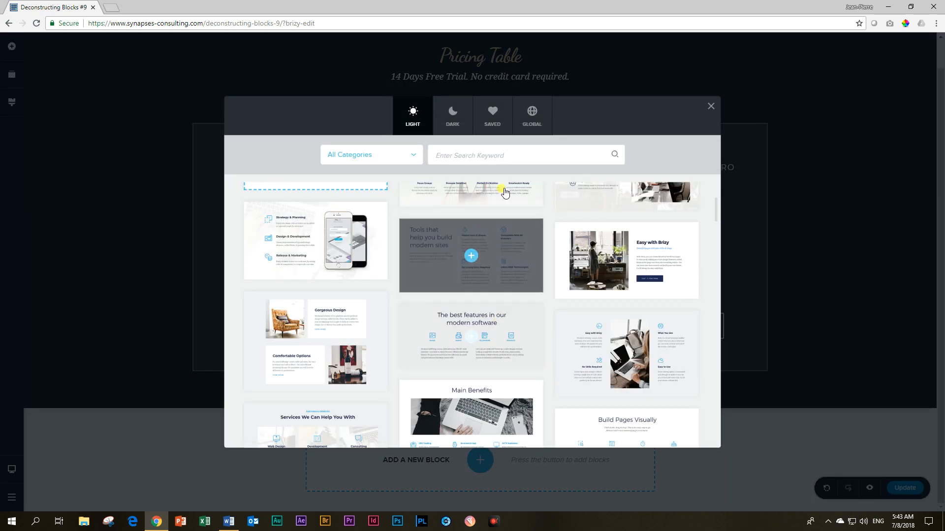
scroll(488, 296, down, 3)
scroll(487, 296, down, 3)
scroll(480, 280, down, 3)
scroll(479, 244, down, 3)
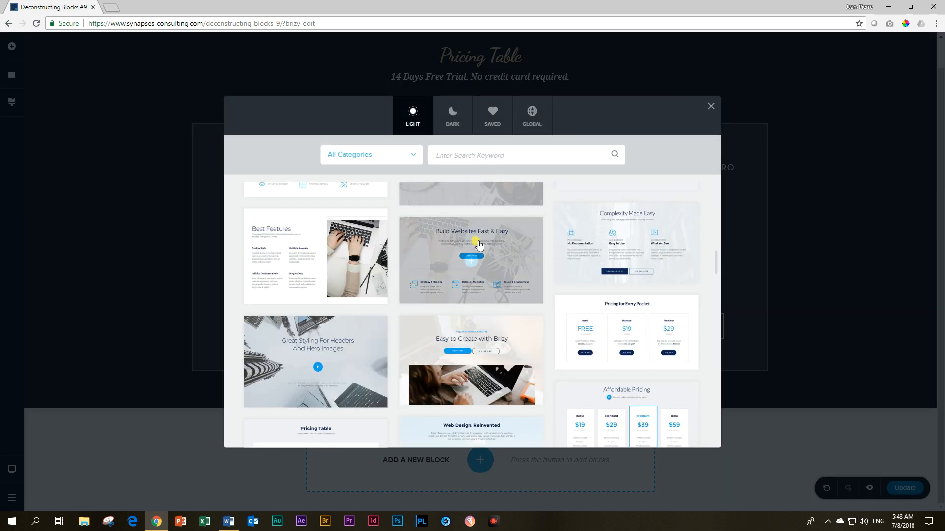
scroll(478, 244, down, 3)
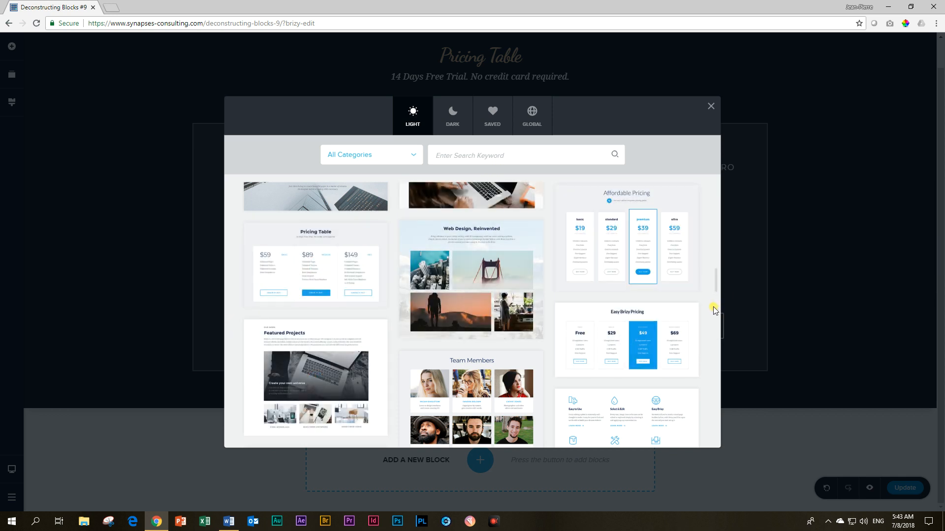
click(710, 106)
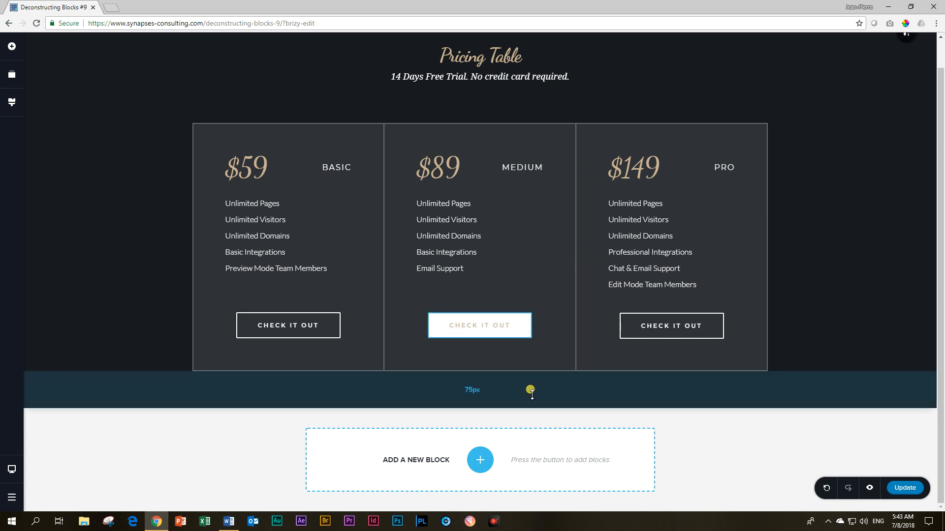
click(479, 460)
click(453, 115)
scroll(522, 282, down, 3)
scroll(523, 283, down, 4)
scroll(523, 284, down, 4)
scroll(523, 287, down, 4)
scroll(521, 289, down, 4)
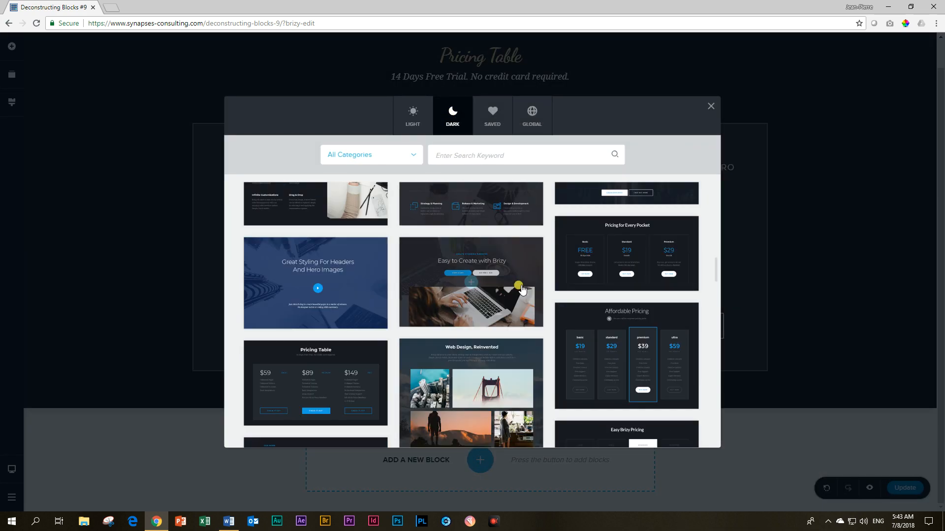
scroll(521, 289, down, 4)
click(642, 295)
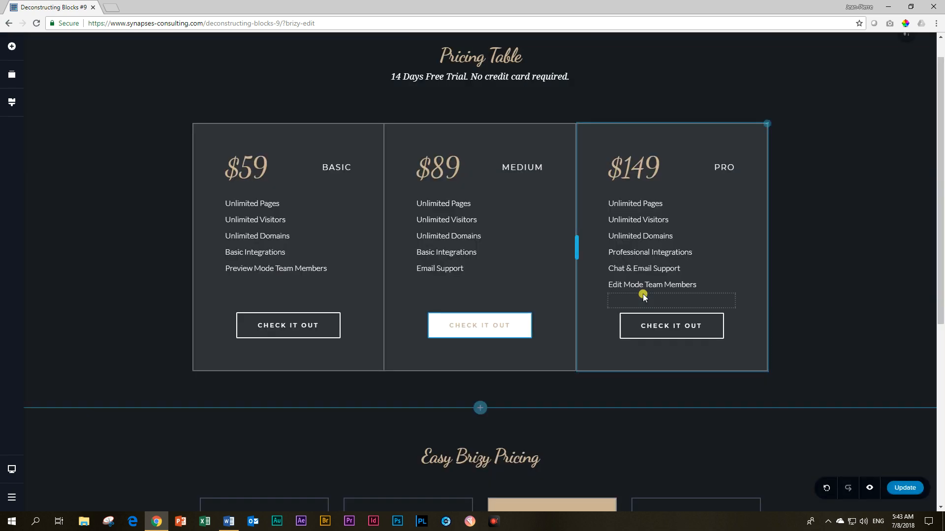
scroll(643, 294, down, 3)
scroll(665, 291, down, 1)
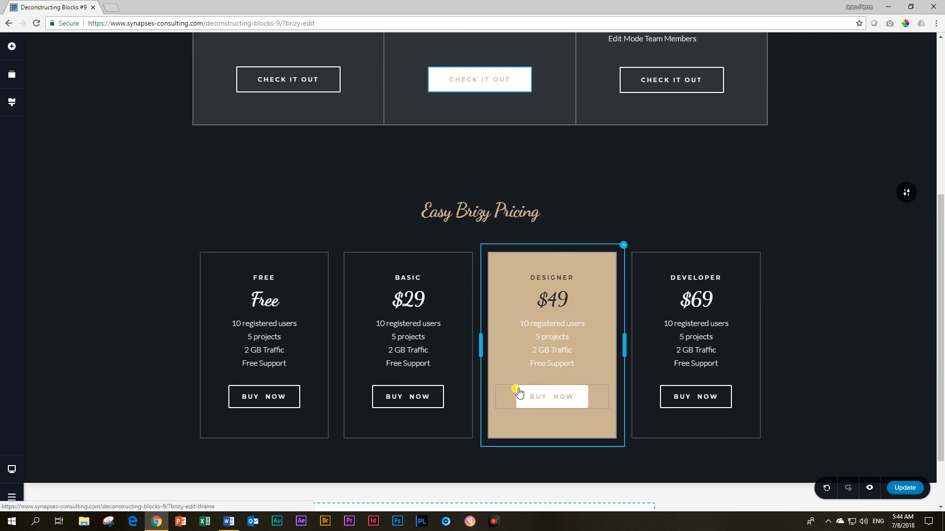
scroll(810, 312, up, 3)
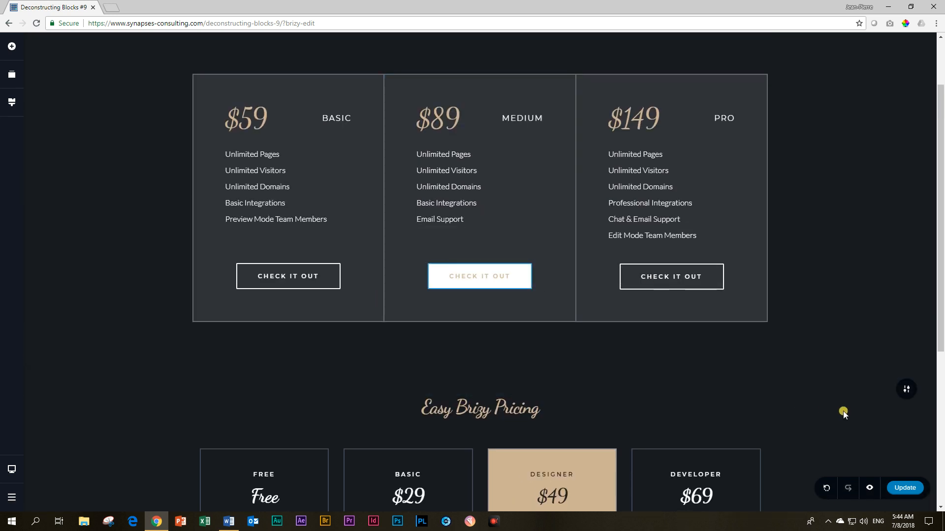
click(906, 388)
click(903, 390)
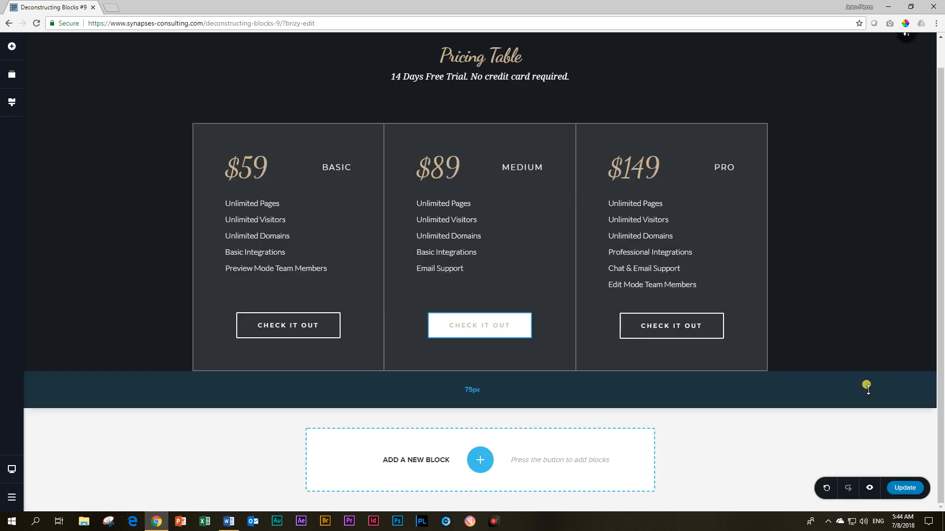
- Duplicate the Basic plan's Check It Out button and move the copy into the Medium column
click(317, 328)
click(340, 293)
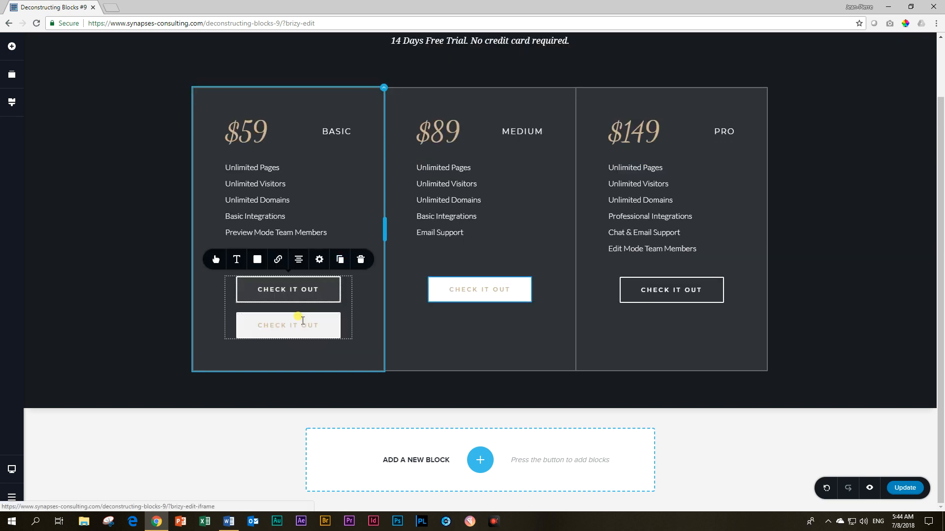
click(465, 289)
click(552, 260)
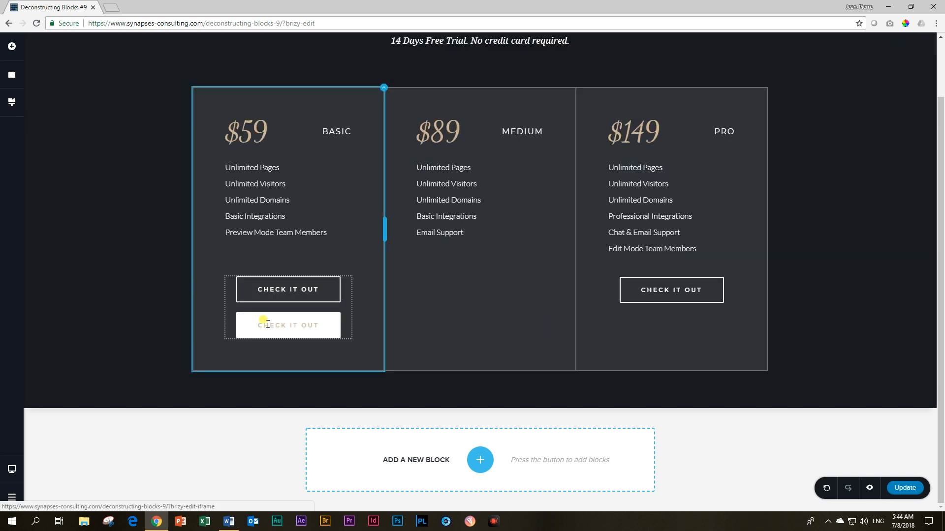
mouse_move(251, 325)
mouse_down()
mouse_move(458, 279)
mouse_move(462, 266)
mouse_up()
scroll(478, 327, up, 1)
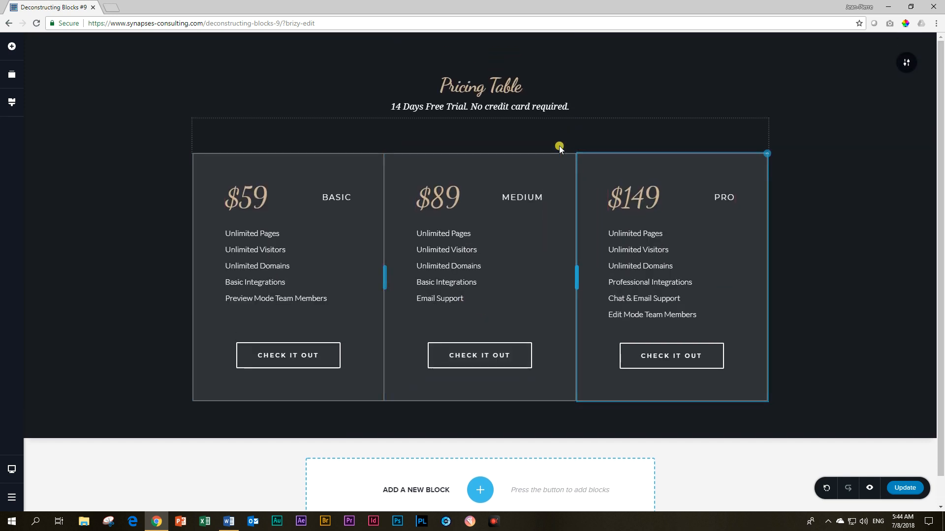
- Fill the Medium column with the tan swatch at full overlay opacity
click(575, 132)
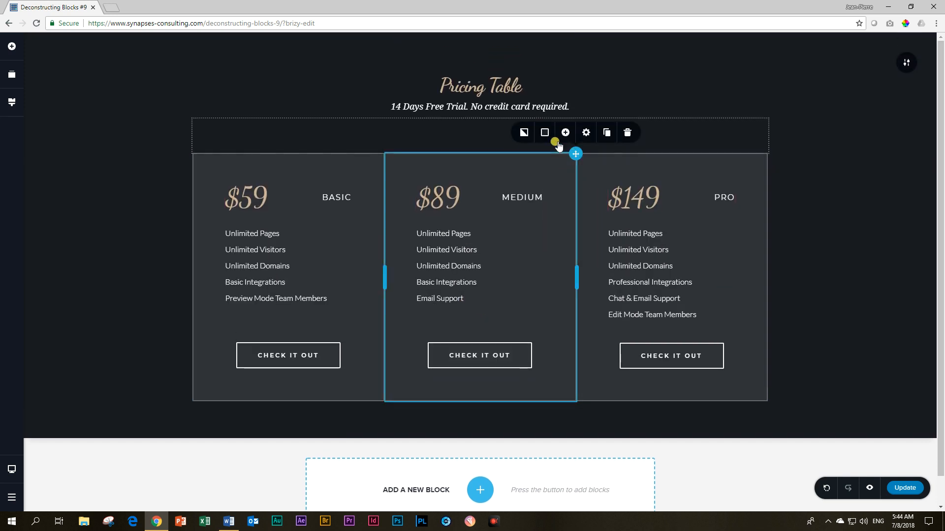
click(545, 133)
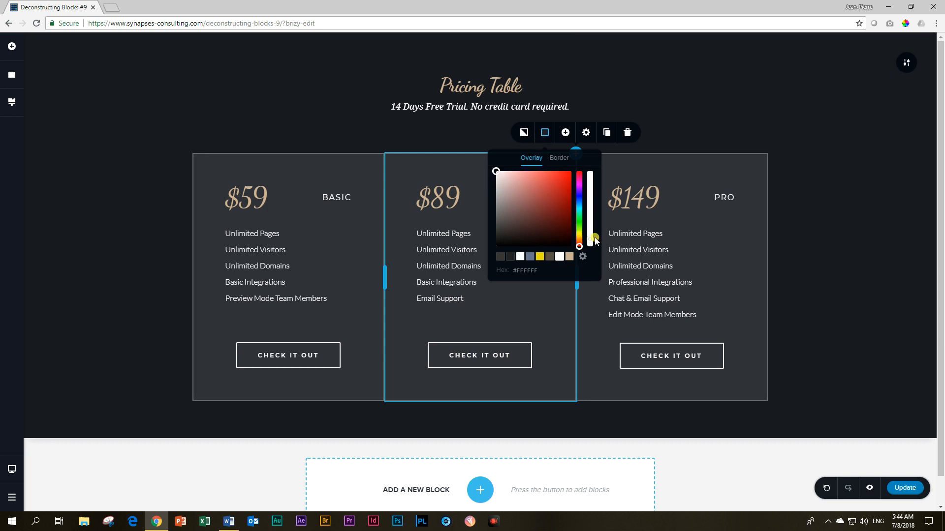
drag(590, 241, 593, 169)
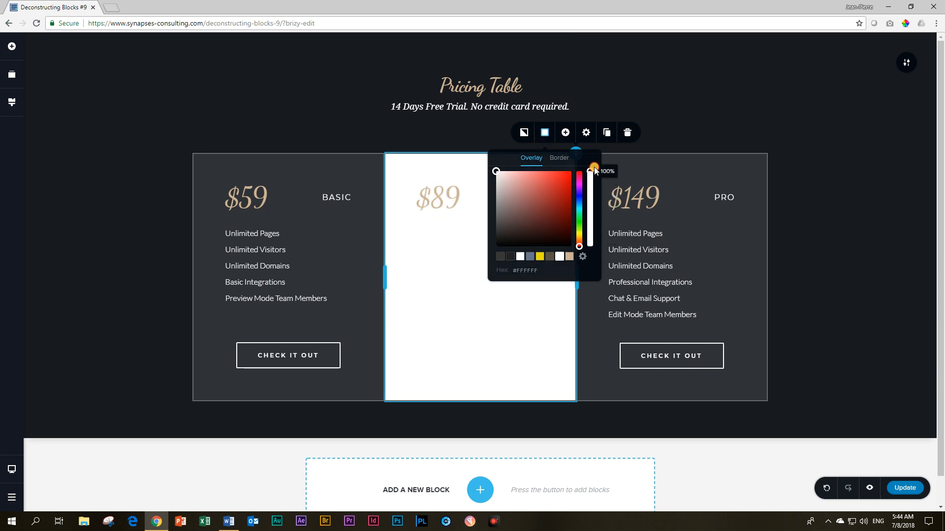
click(568, 256)
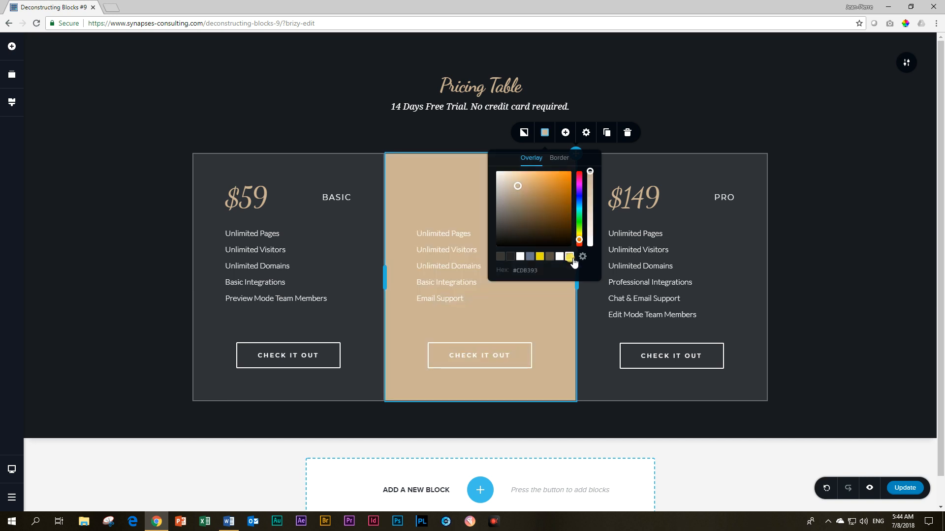
- Make the $89 price and the MEDIUM label dark, with the label bold
click(440, 192)
click(375, 165)
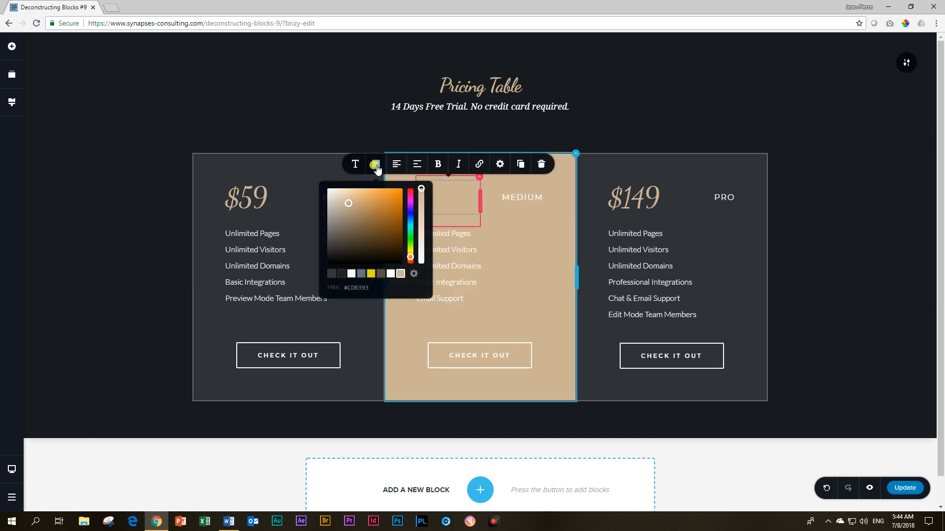
click(341, 274)
click(518, 198)
click(443, 173)
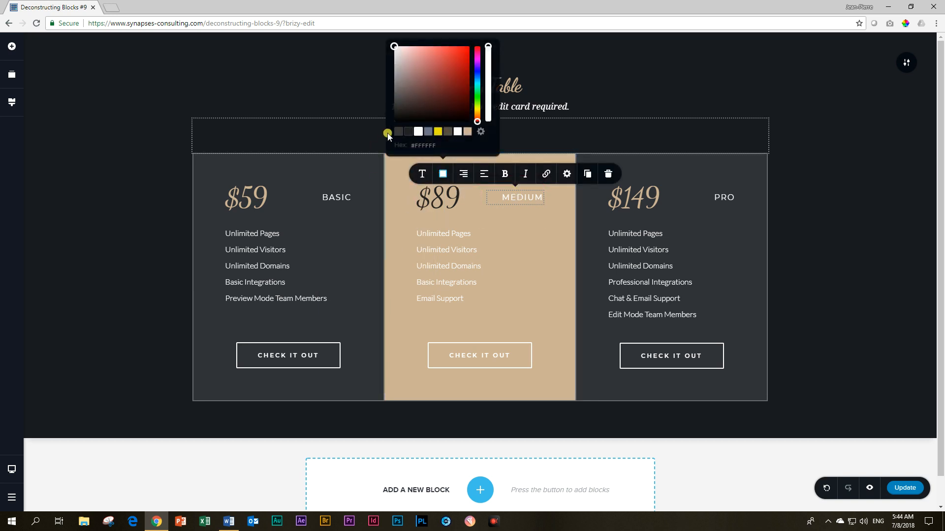
click(399, 131)
click(503, 174)
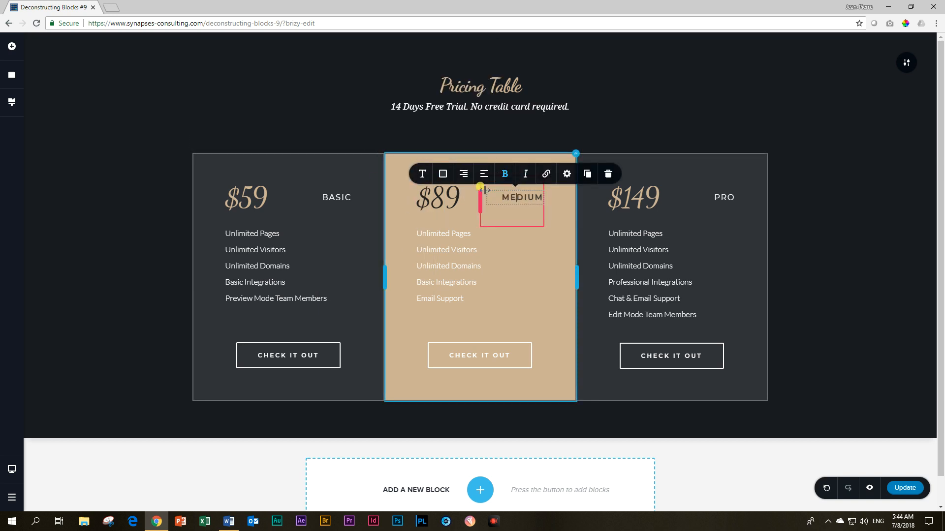
- Make the five Medium feature lines (Pages, Visitors, Domains, Integrations, Email Support) dark and bold
click(449, 236)
click(407, 209)
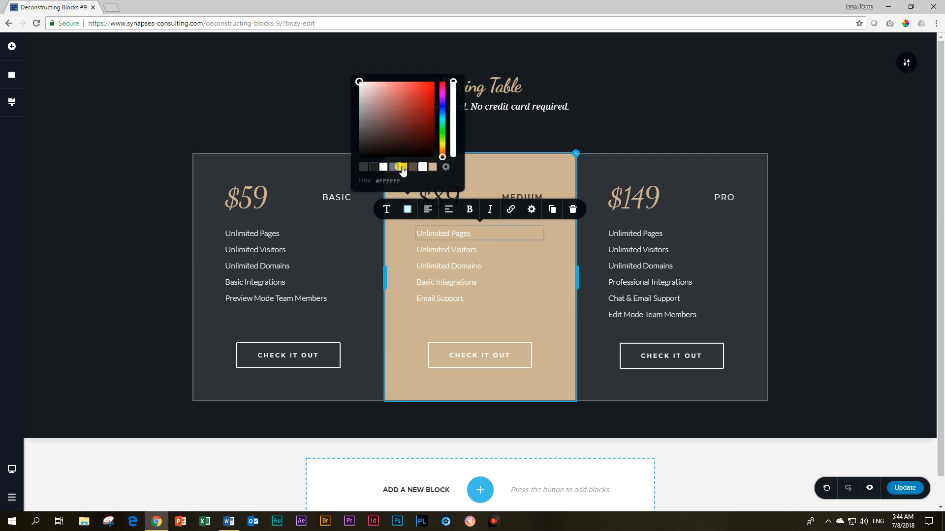
click(370, 171)
click(440, 251)
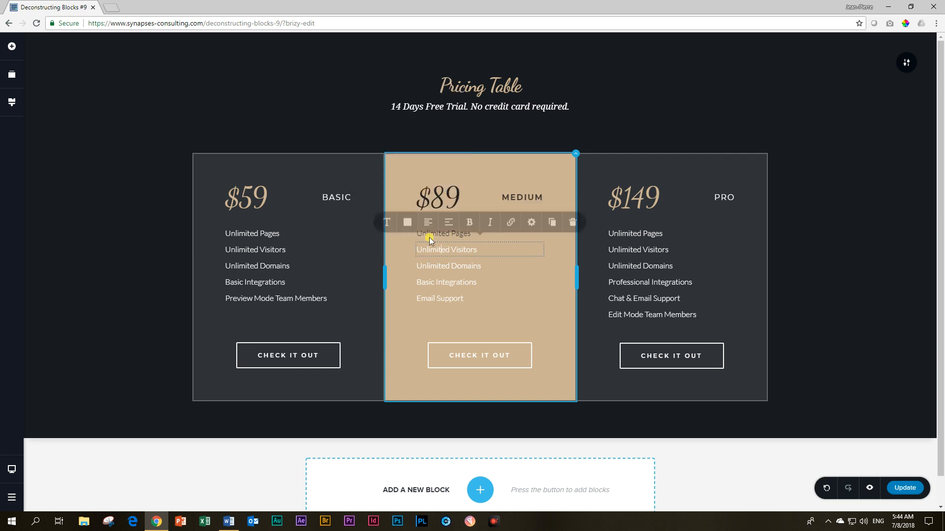
click(430, 230)
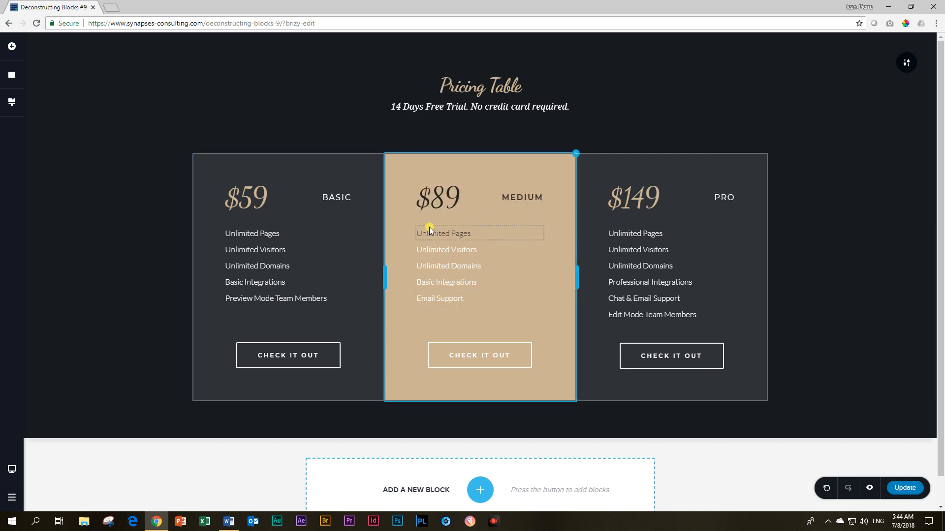
click(454, 212)
click(447, 248)
click(407, 228)
click(372, 184)
click(456, 221)
click(448, 265)
click(407, 242)
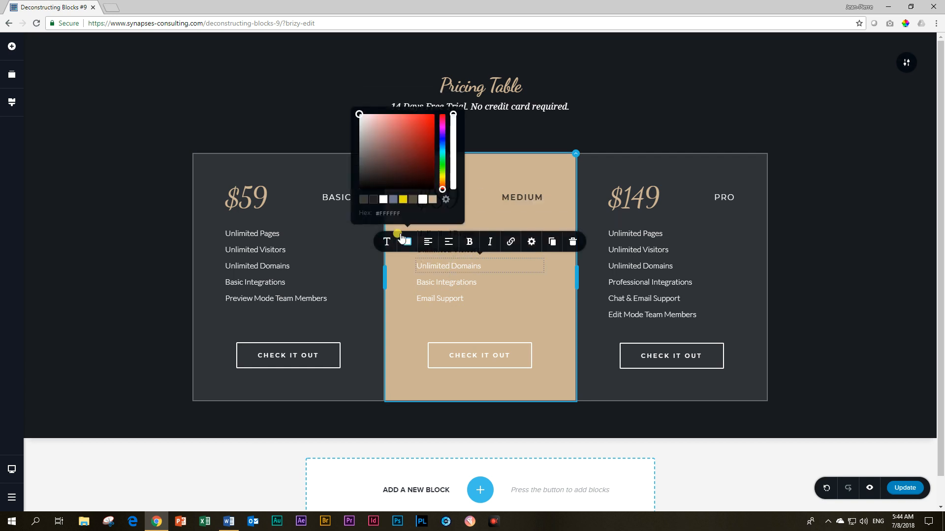
click(373, 199)
click(470, 242)
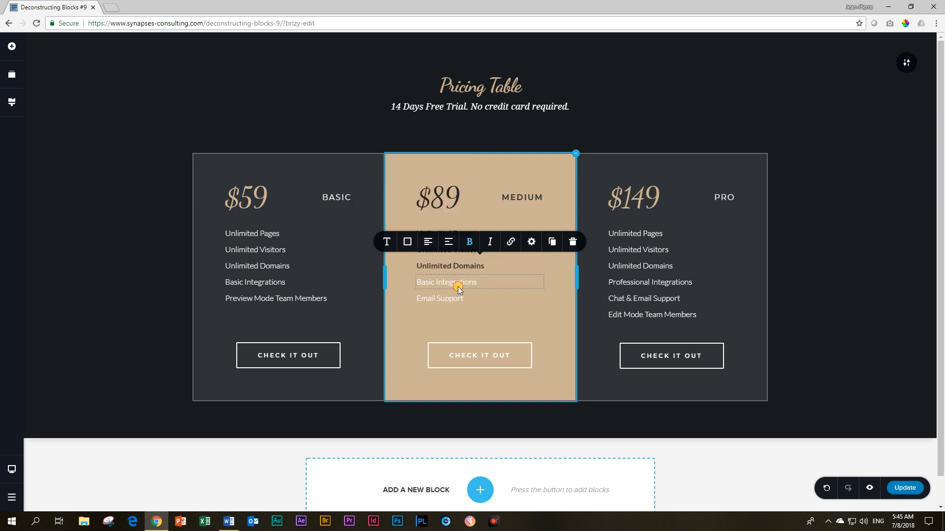
click(458, 286)
click(407, 257)
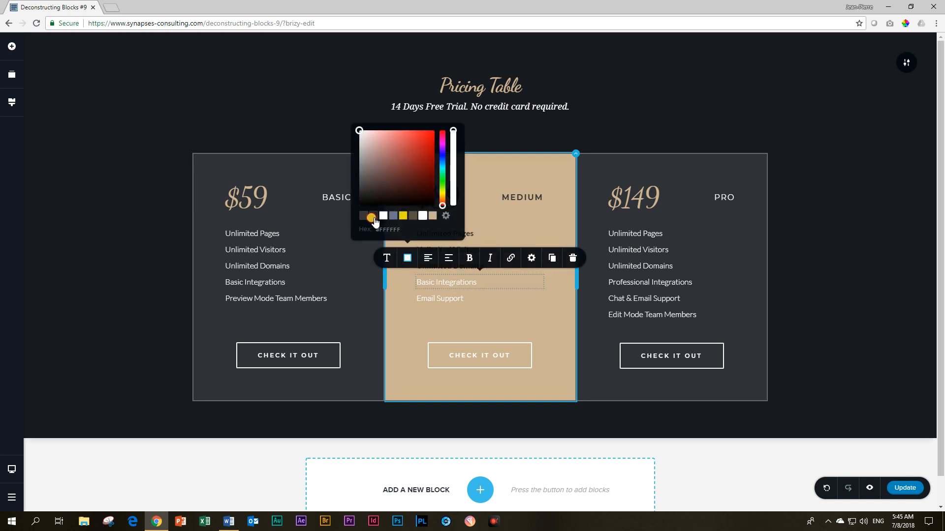
click(372, 217)
click(470, 257)
click(443, 299)
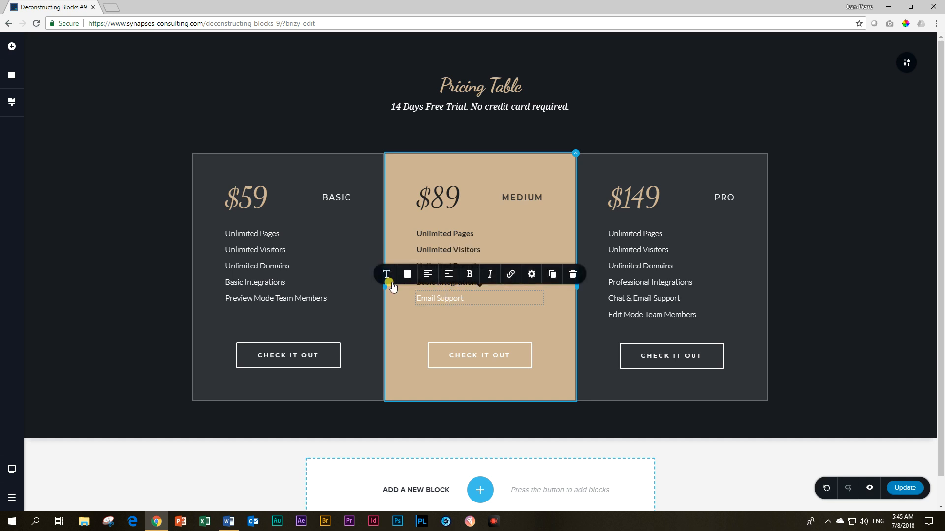
click(407, 273)
click(372, 232)
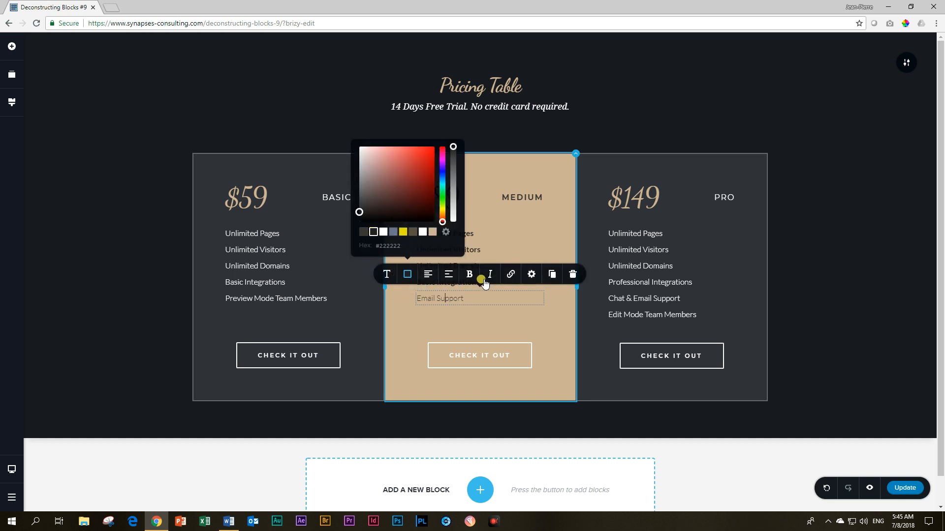
click(470, 275)
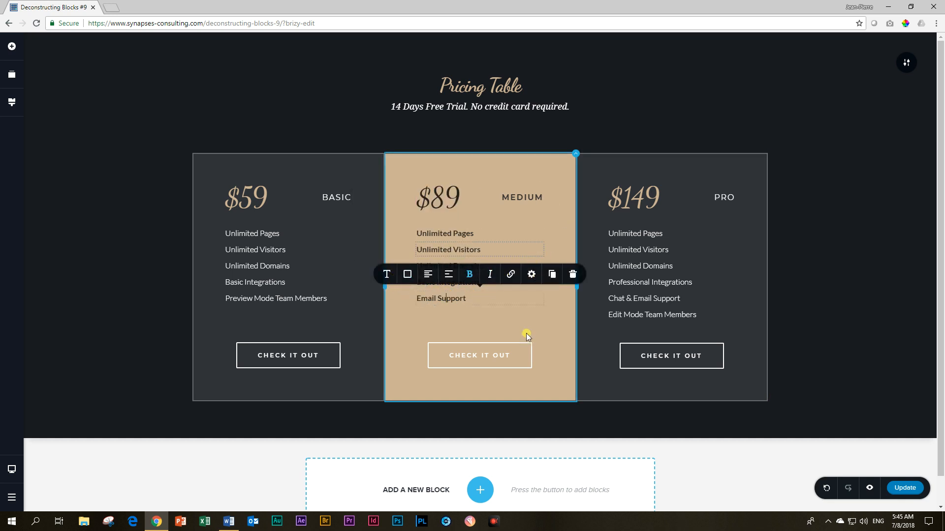
click(558, 342)
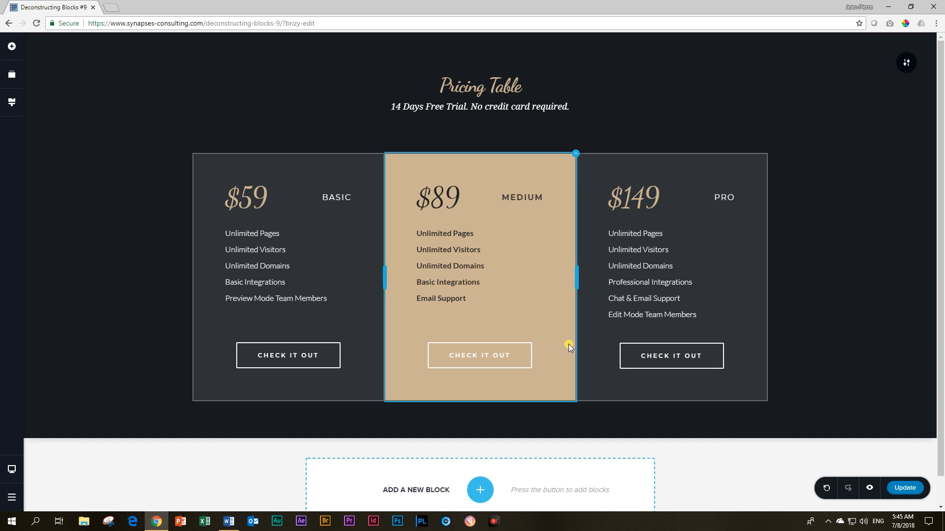
- Give the Medium Check It Out button a dark background and dark border
click(479, 355)
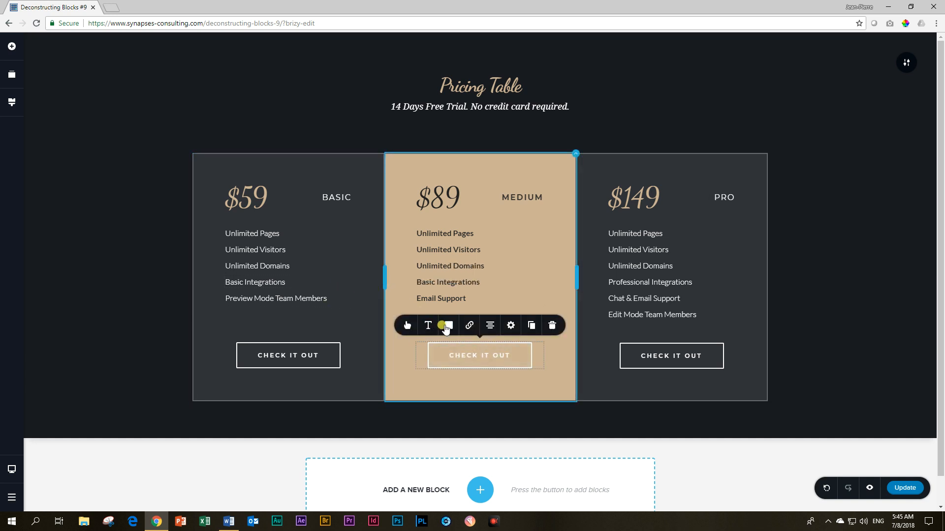
click(449, 325)
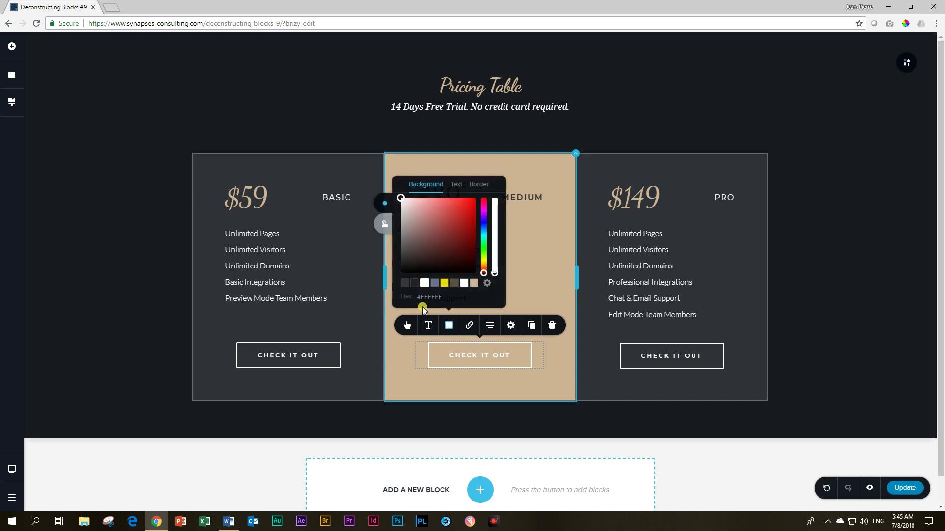
click(404, 283)
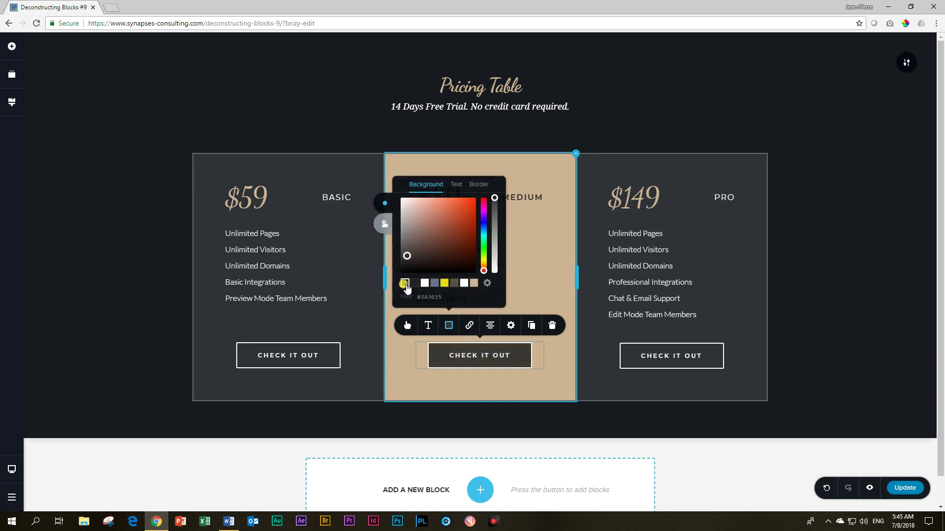
click(478, 184)
click(405, 284)
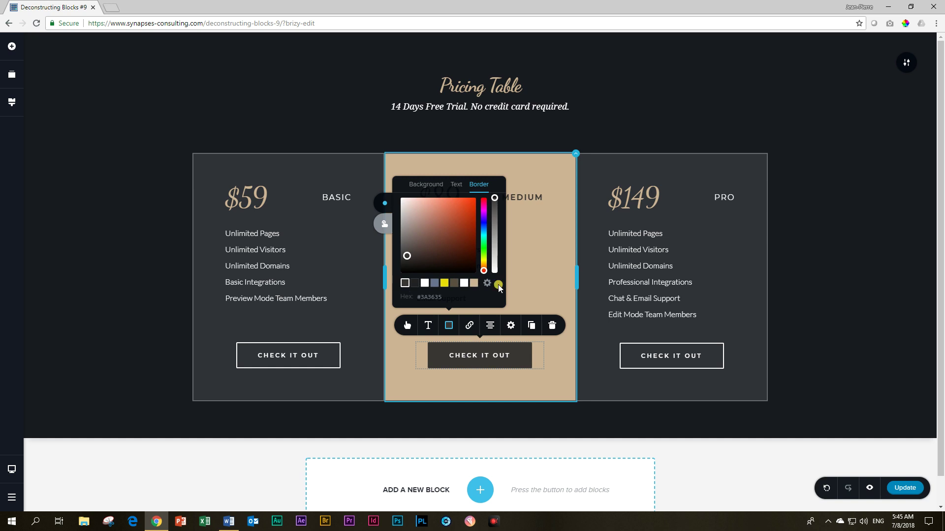
click(564, 282)
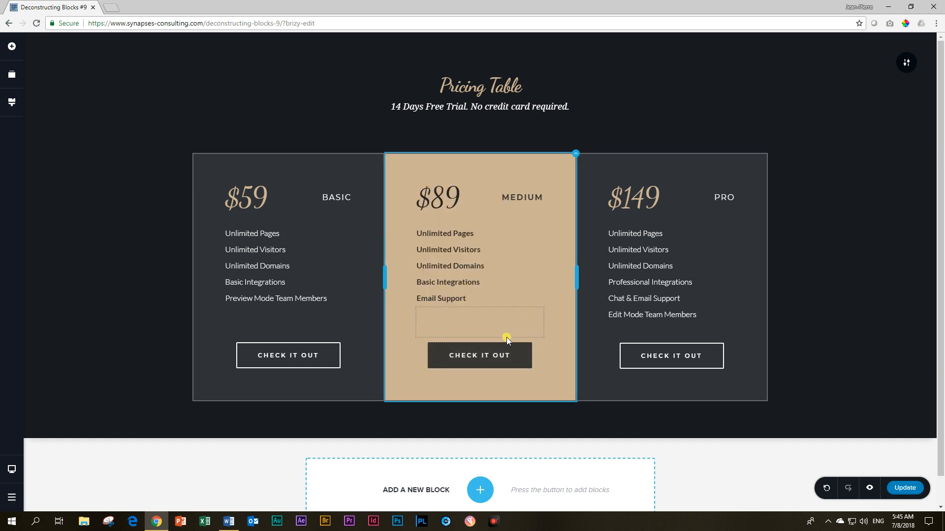
- Set the Medium button's text colour from the dark swatch row to finish the button
click(491, 352)
click(449, 326)
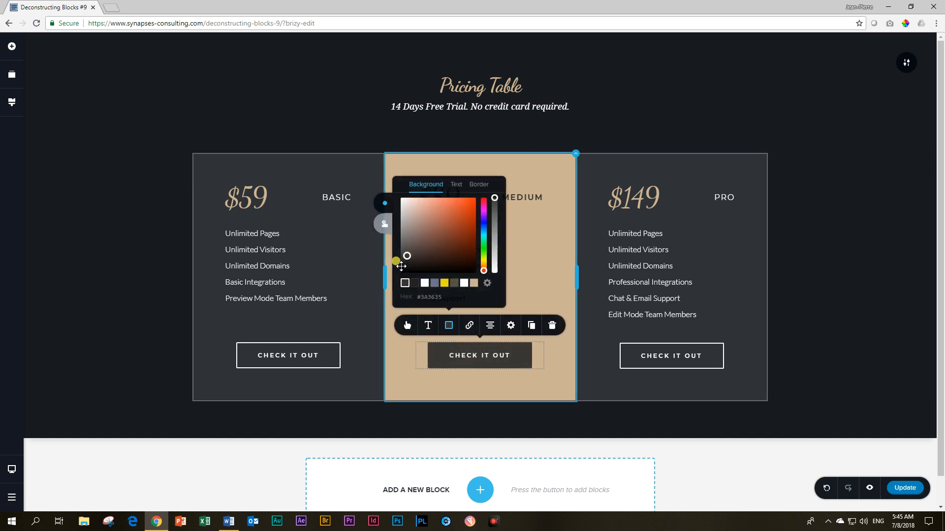
click(456, 185)
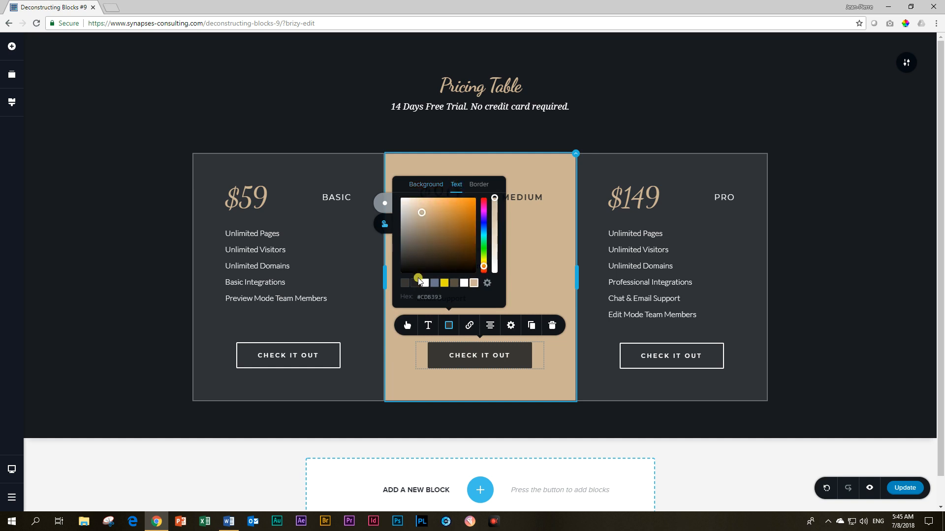
click(415, 283)
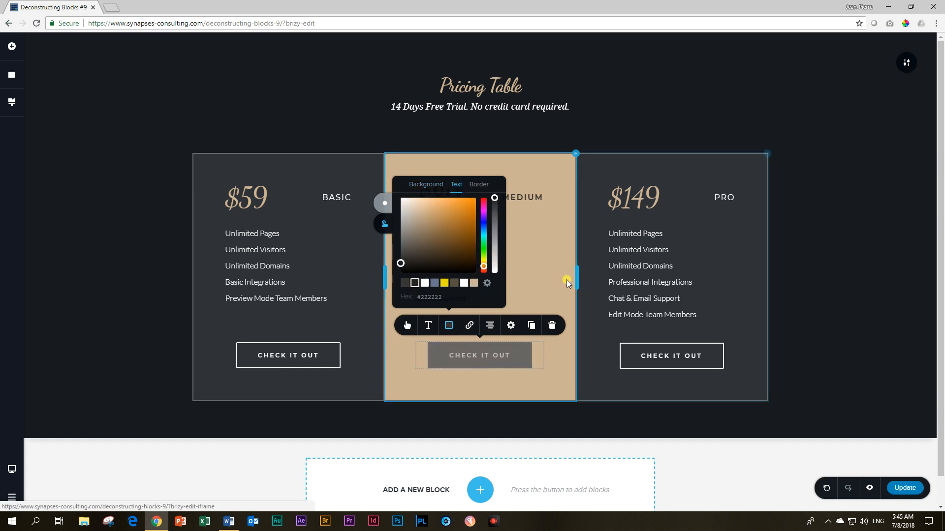
click(719, 302)
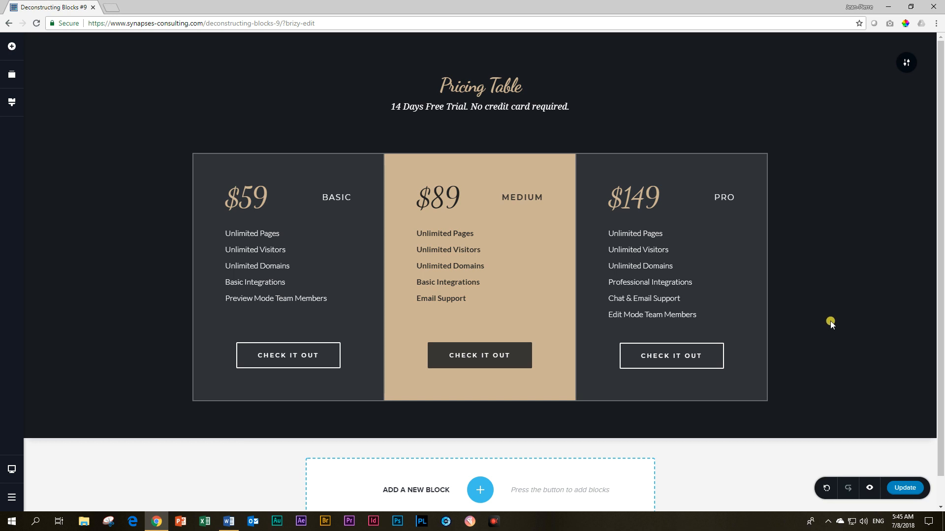
scroll(840, 317, down, 1)
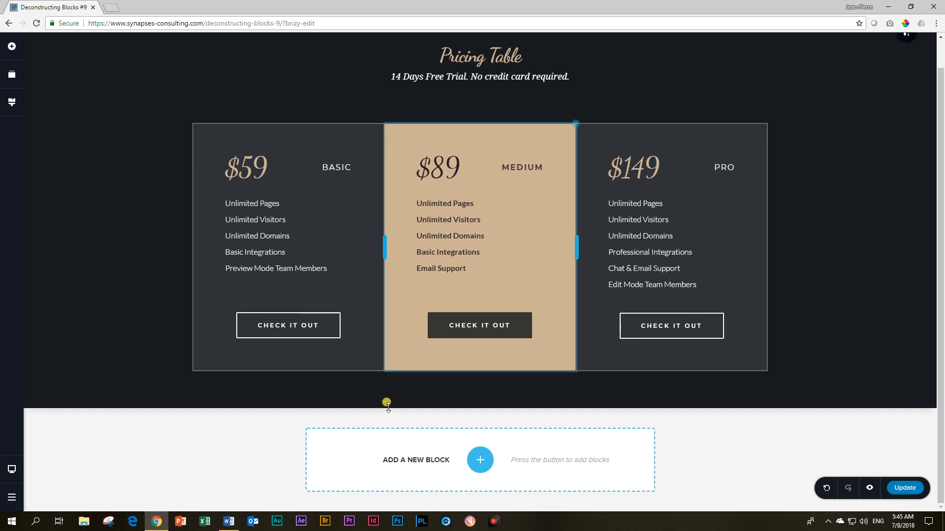
- Add a blank block below the pricing table and remove its extra column
click(481, 459)
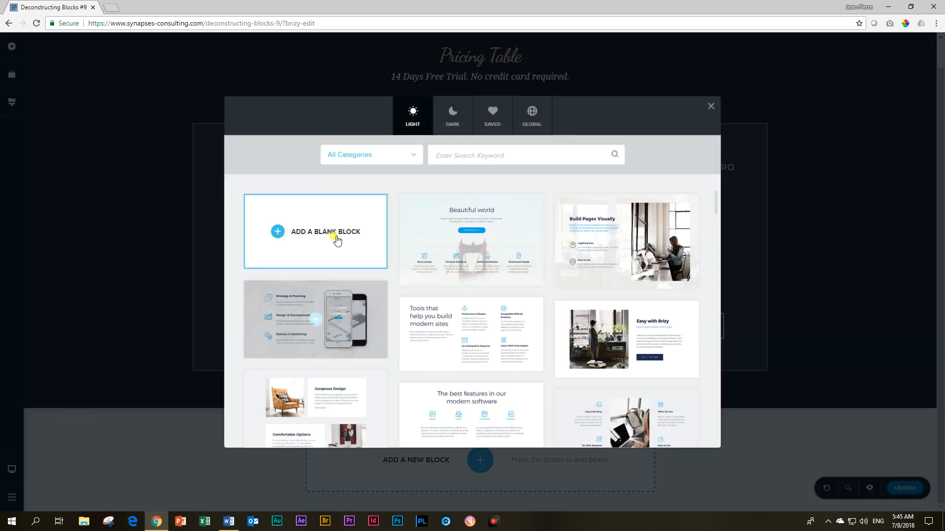
click(327, 232)
click(194, 294)
click(230, 270)
scroll(760, 325, up, 3)
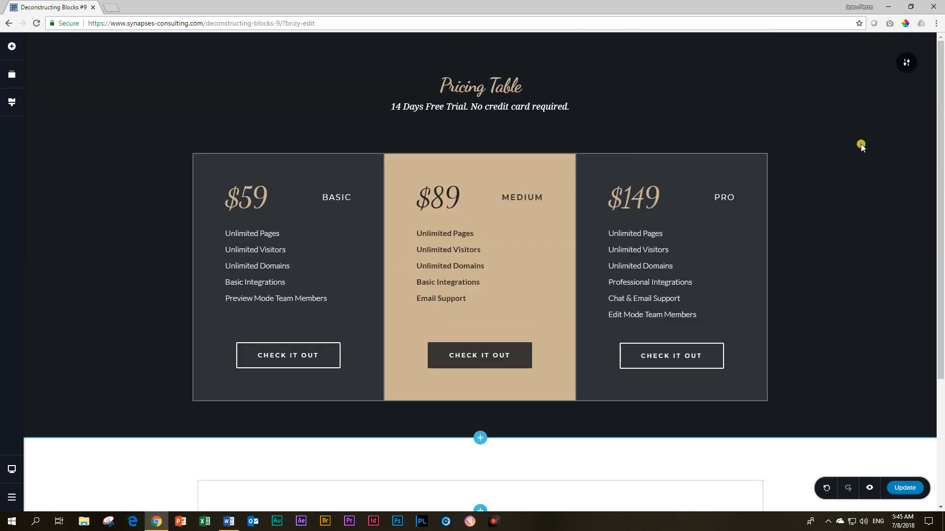
- Copy the original section's background hex #191821 into the new section's overlay colour
click(907, 69)
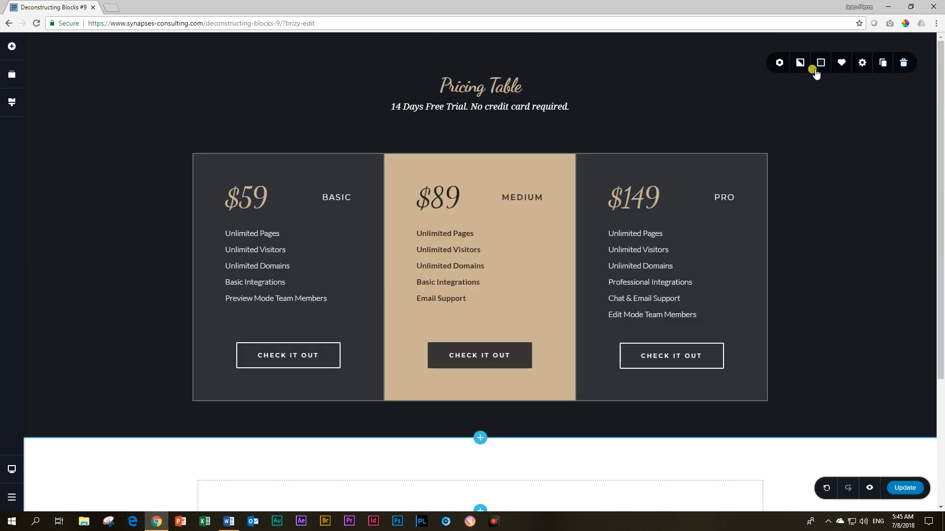
click(820, 62)
double_click(807, 200)
scroll(814, 262, down, 2)
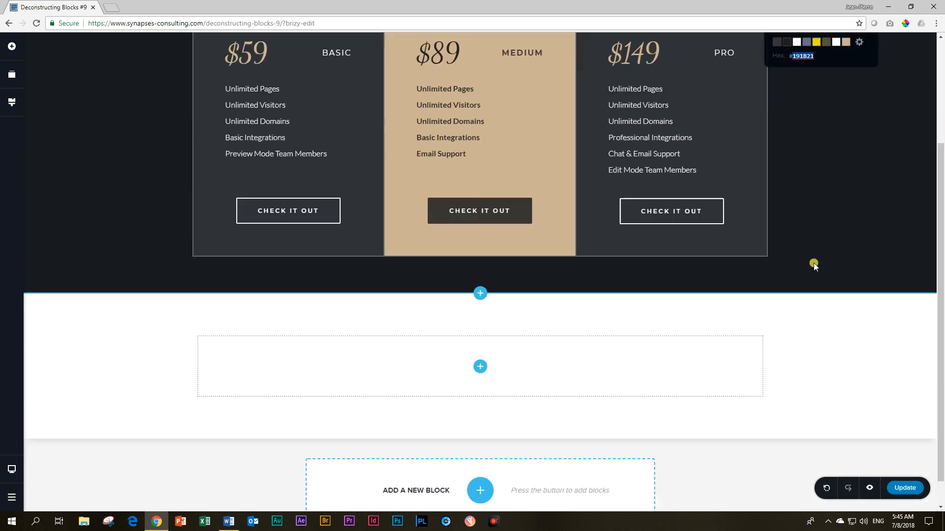
click(906, 323)
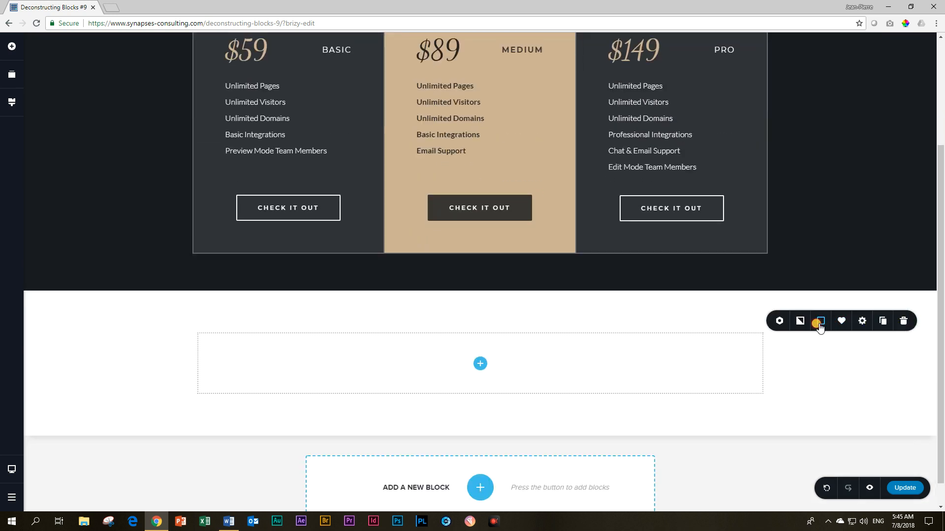
click(821, 321)
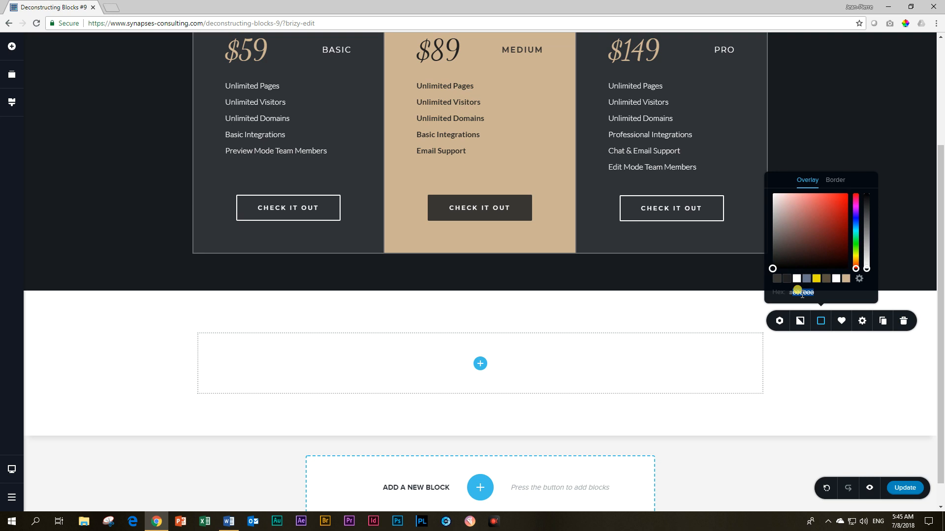
text(#191B21)
scroll(866, 369, up, 3)
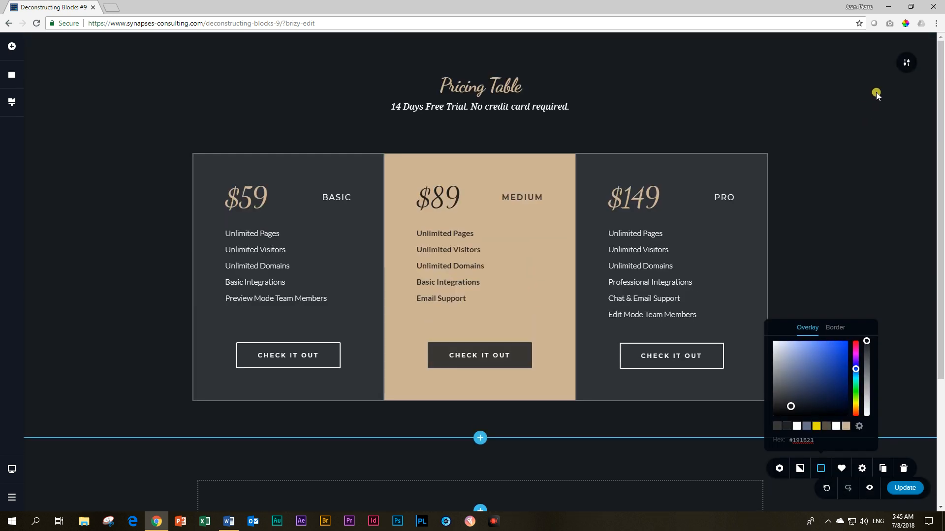
- Compare the width and height settings of the original and new sections
click(905, 62)
click(861, 64)
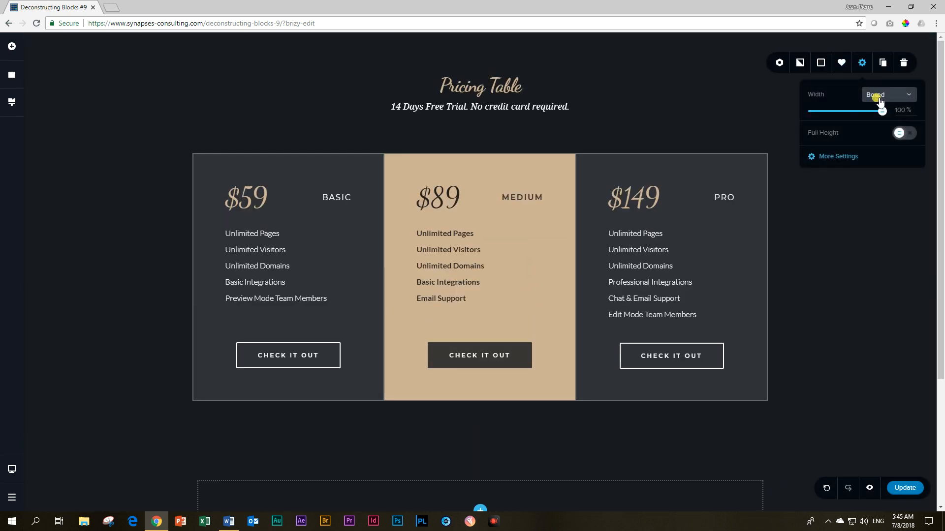
scroll(852, 243, down, 3)
click(908, 299)
click(861, 294)
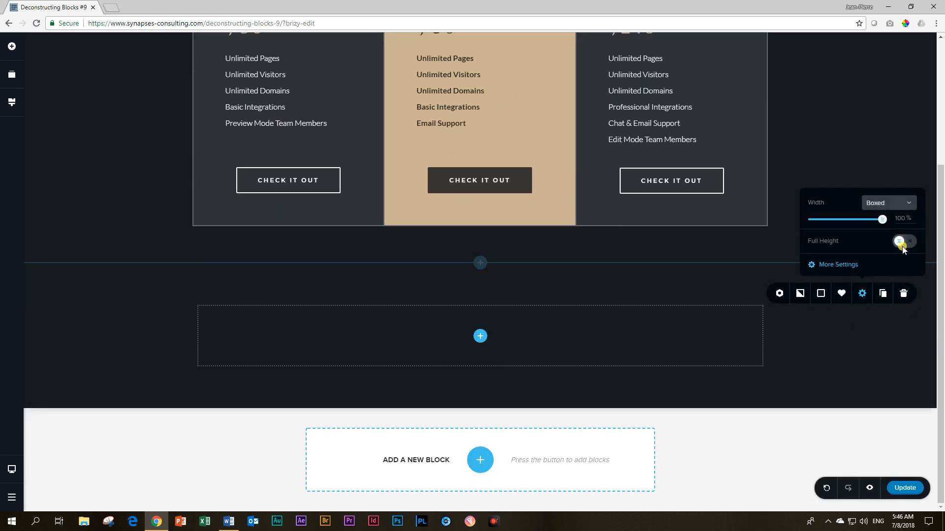
scroll(863, 369, up, 3)
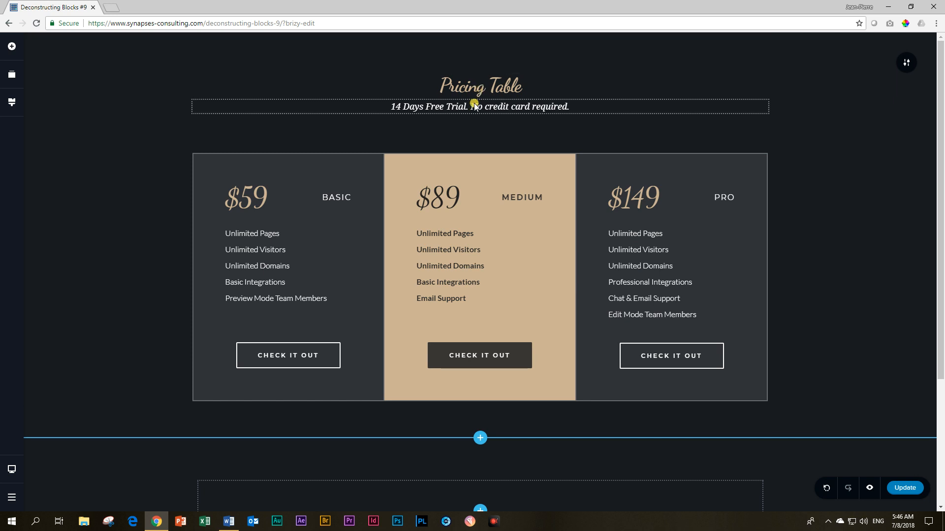
scroll(460, 138, down, 3)
scroll(249, 310, down, 1)
- Drop two Text elements into the new dark section
click(11, 46)
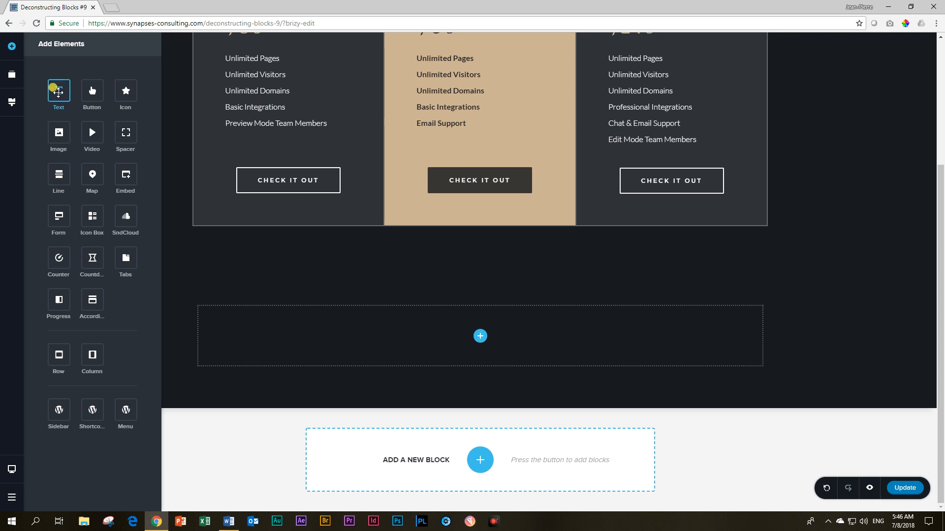
drag(60, 94, 362, 281)
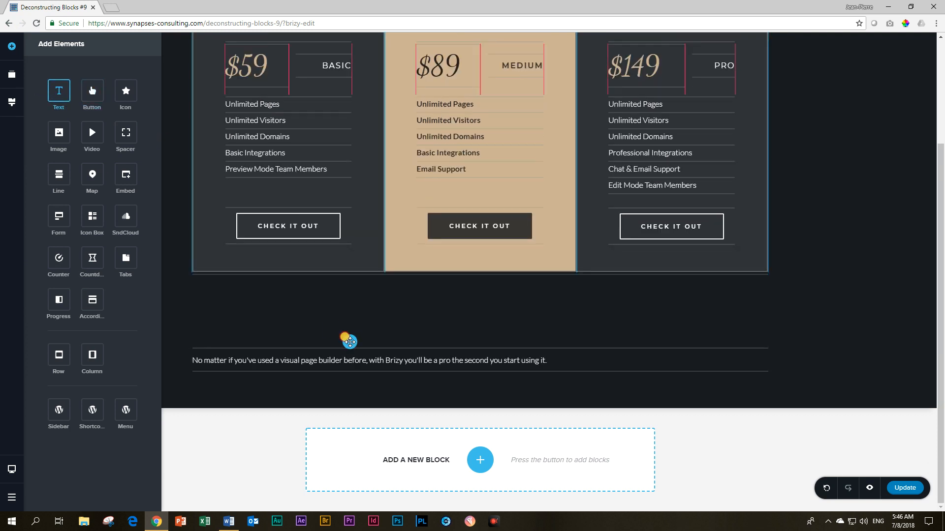
drag(57, 92, 355, 362)
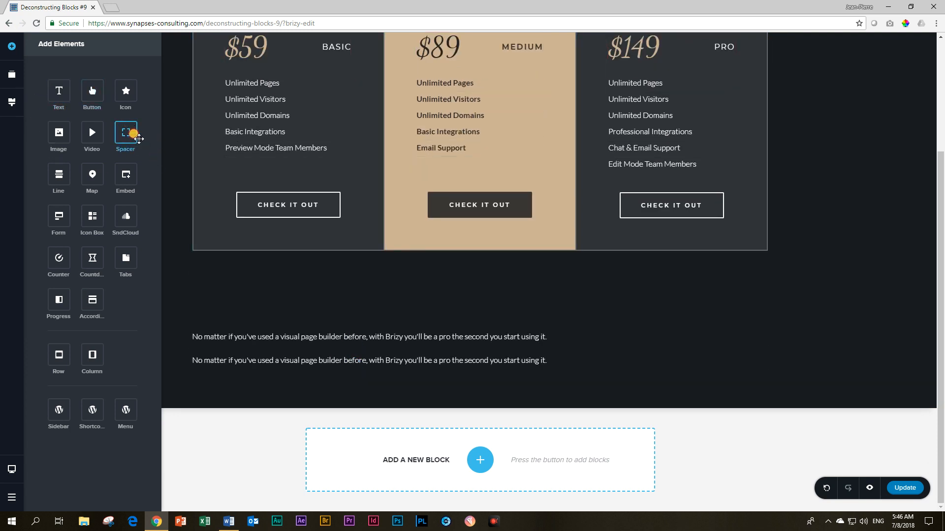
scroll(324, 361, down, 1)
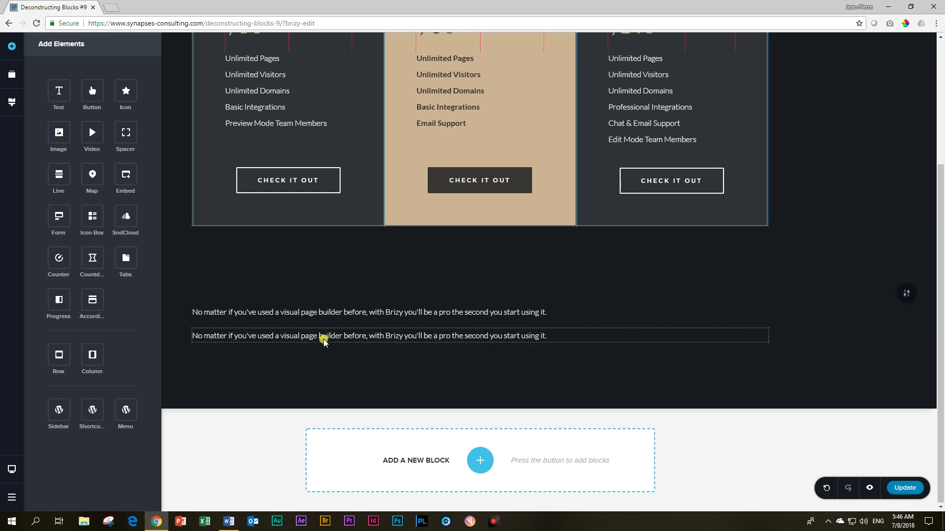
- Make the first paragraph a centred 'Pricing Table' heading in Heading 2 style with an H2 tag
double_click(329, 312)
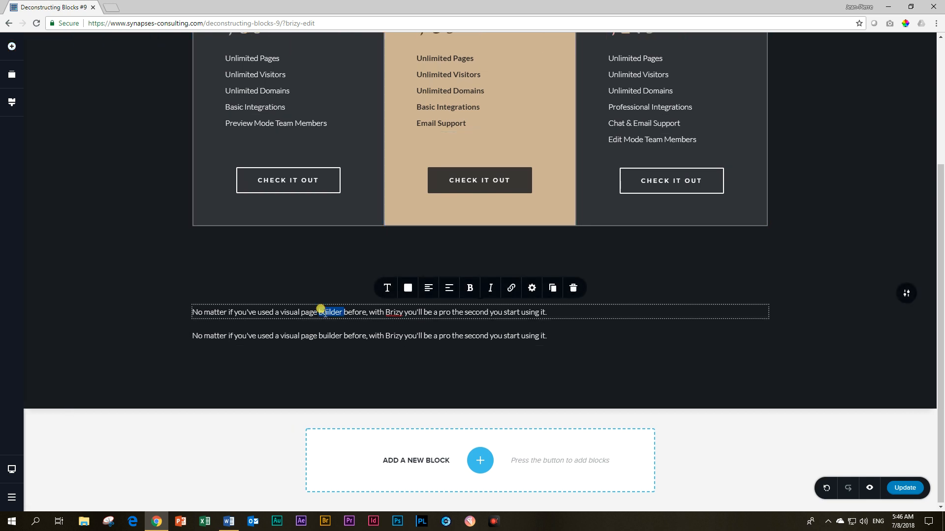
triple_click(321, 311)
text(p)
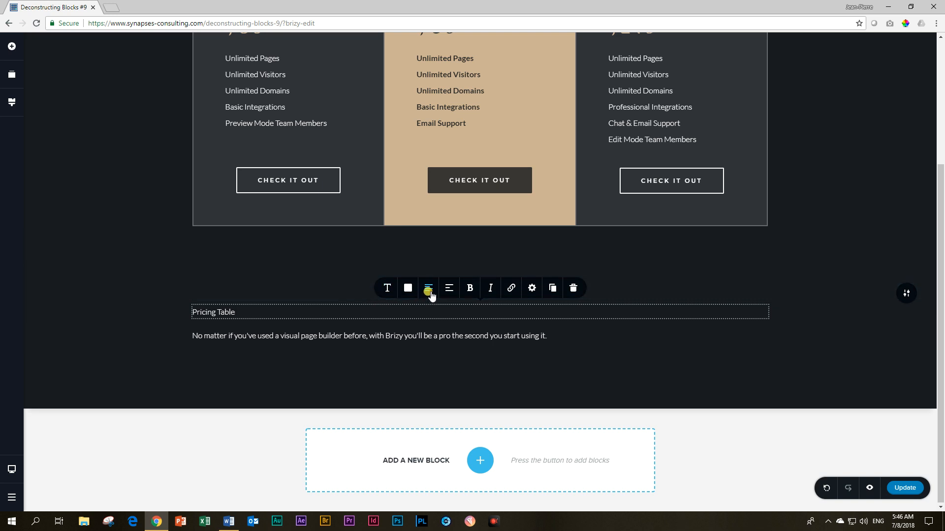
click(428, 288)
click(387, 288)
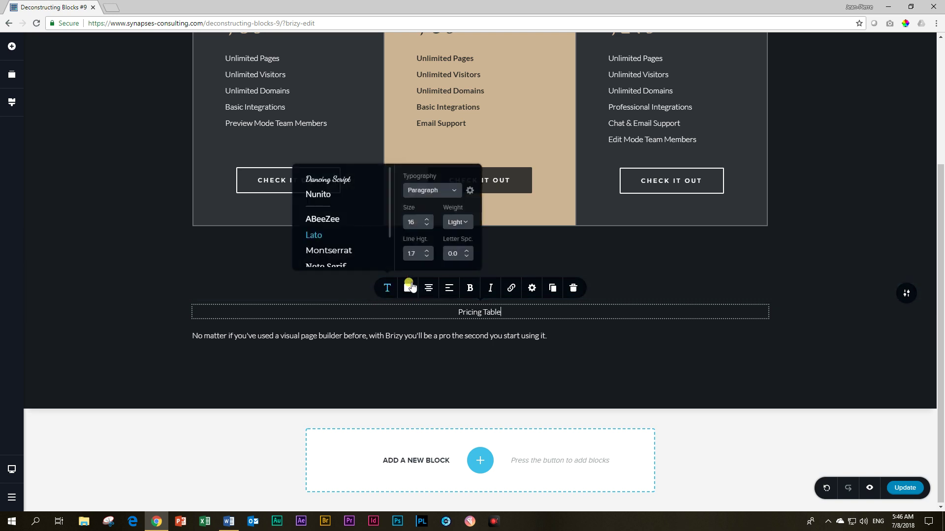
click(448, 191)
scroll(442, 265, down, 3)
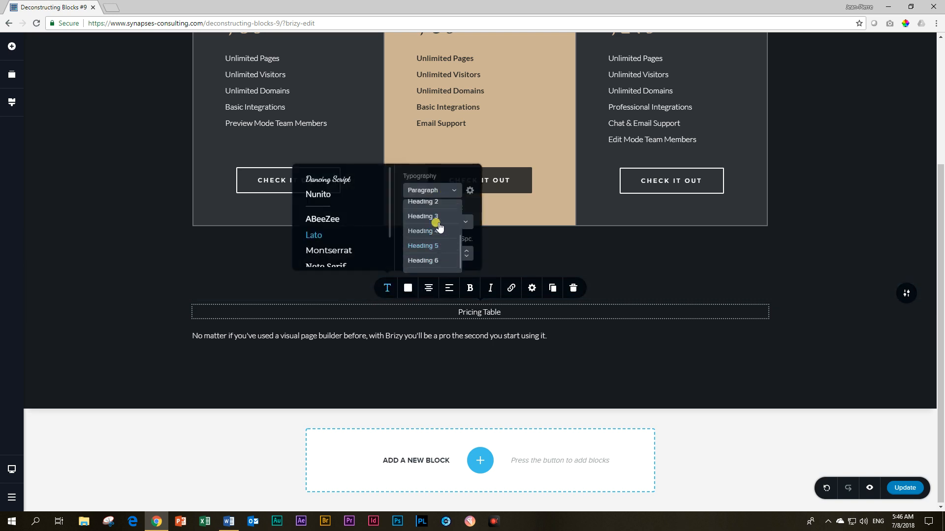
click(423, 202)
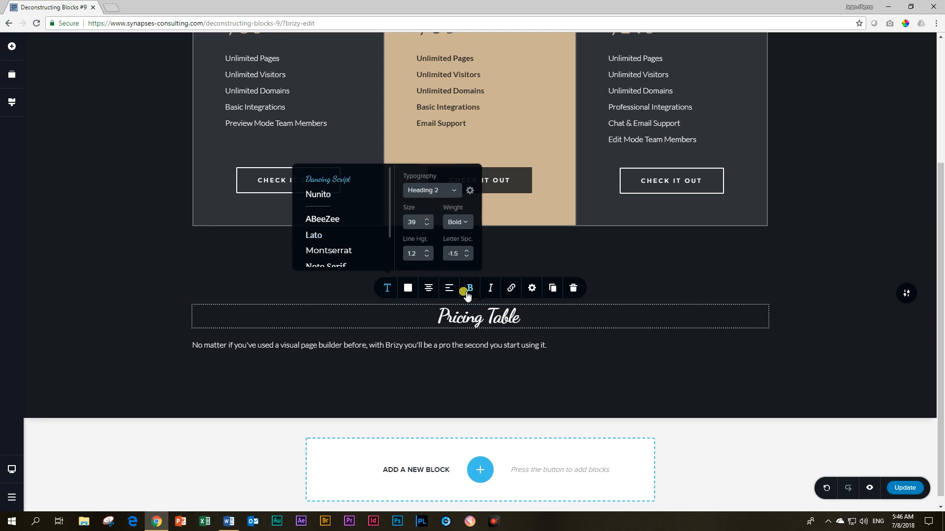
click(532, 288)
click(570, 236)
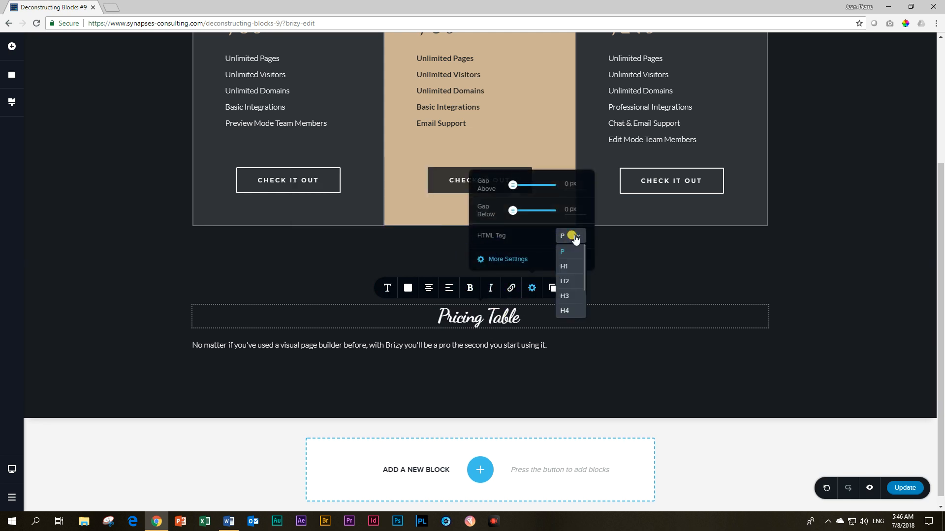
click(567, 287)
scroll(639, 327, up, 3)
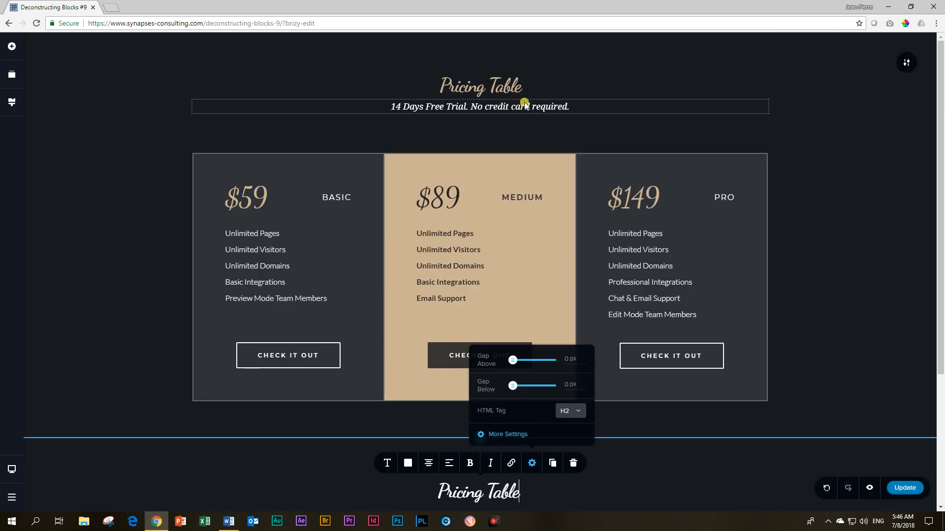
scroll(635, 310, down, 3)
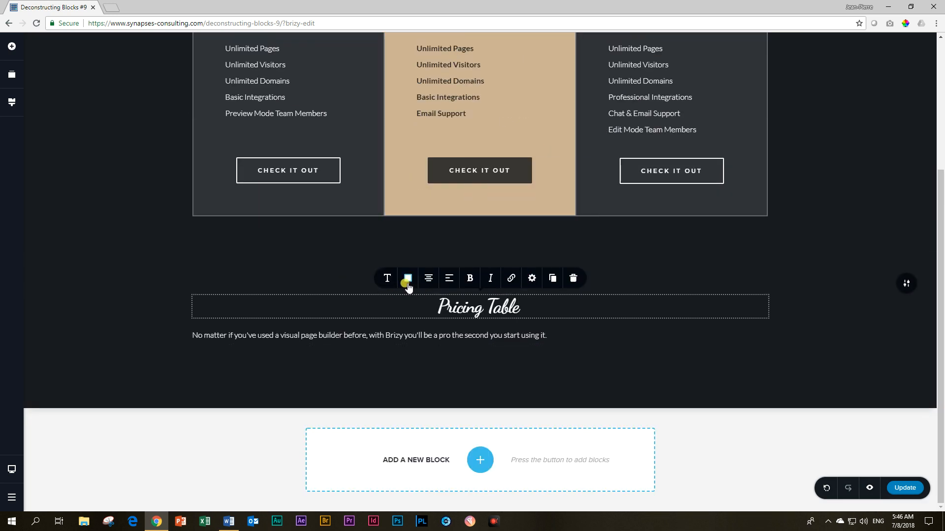
- Recolour the Pricing Table heading and replace the paragraph text with the free-trial line
click(408, 279)
click(432, 236)
click(458, 337)
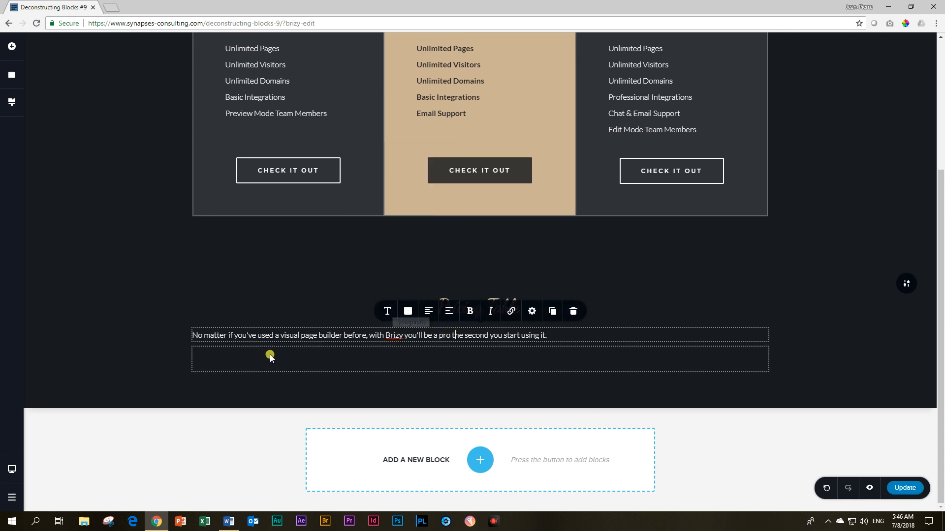
key(ctrl+a)
text(14)
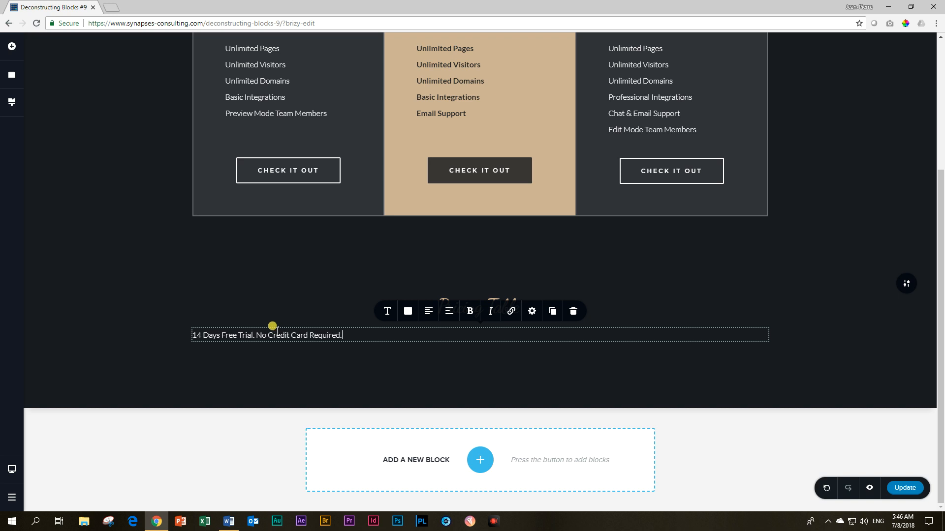
scroll(177, 355, up, 5)
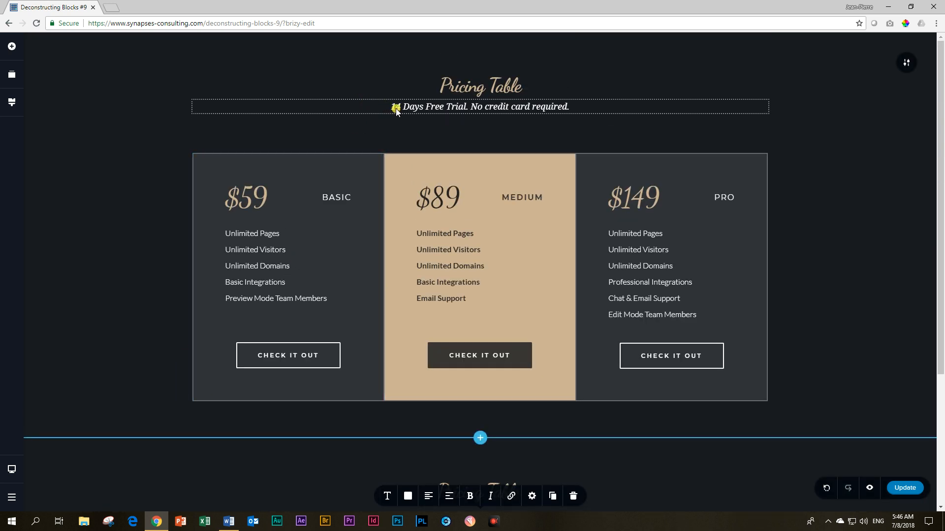
- Inspect the original '14 Days Free Trial' subtitle text for reference
click(423, 110)
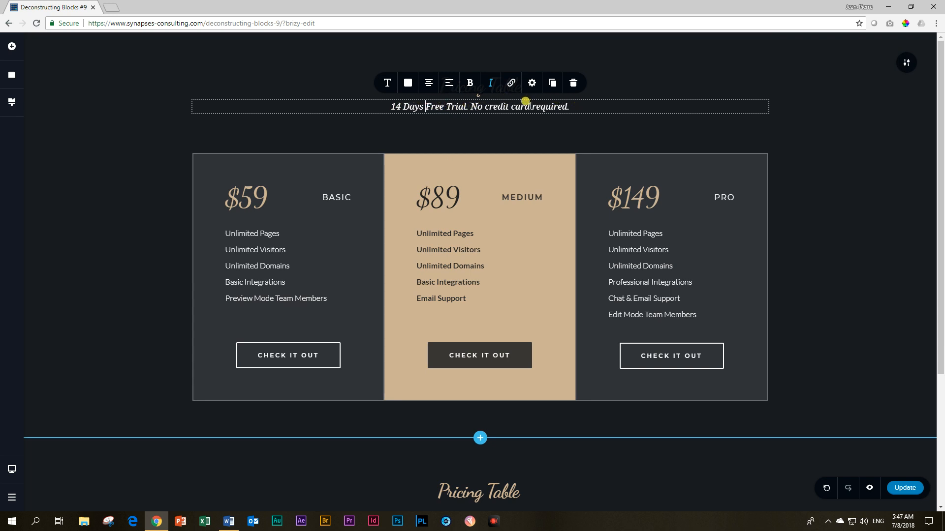
drag(471, 106, 561, 105)
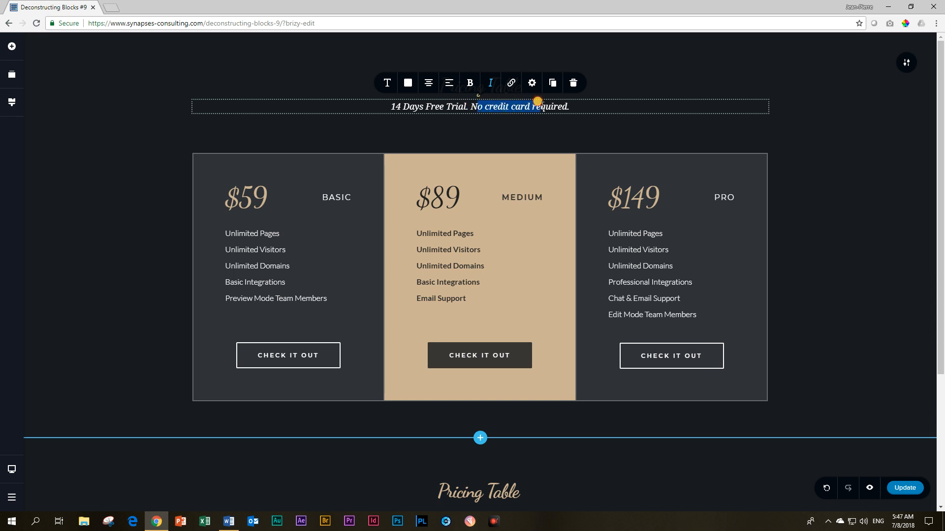
drag(389, 107, 457, 106)
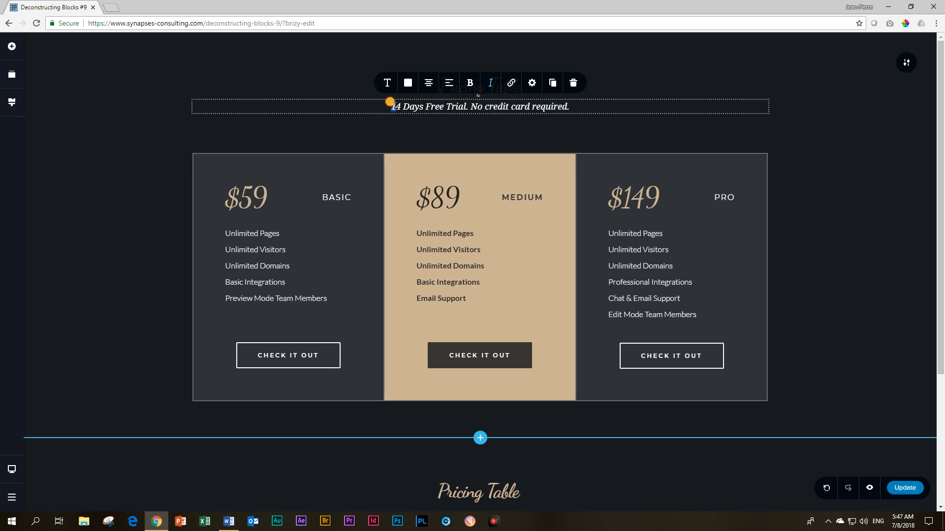
click(488, 106)
scroll(488, 127, down, 3)
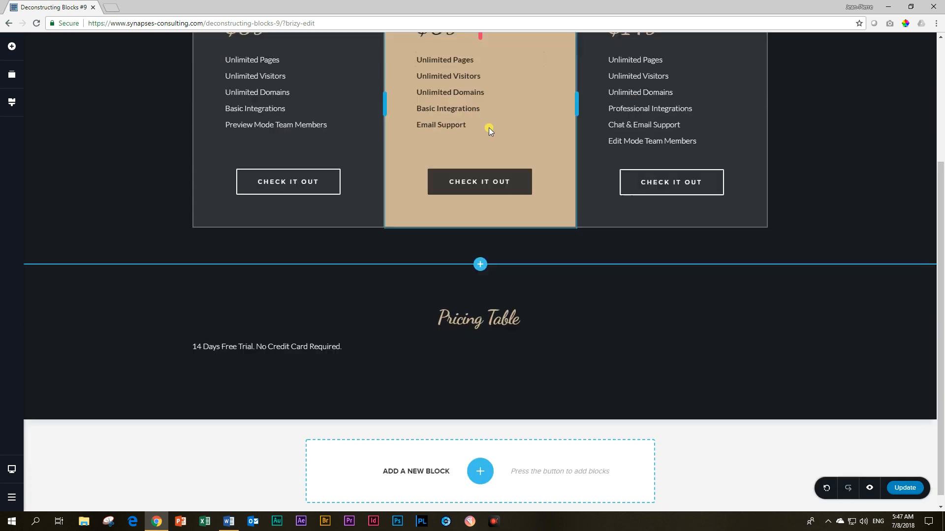
- Centre the new free-trial line, give it the Subtitle typography preset and italicise it
click(262, 337)
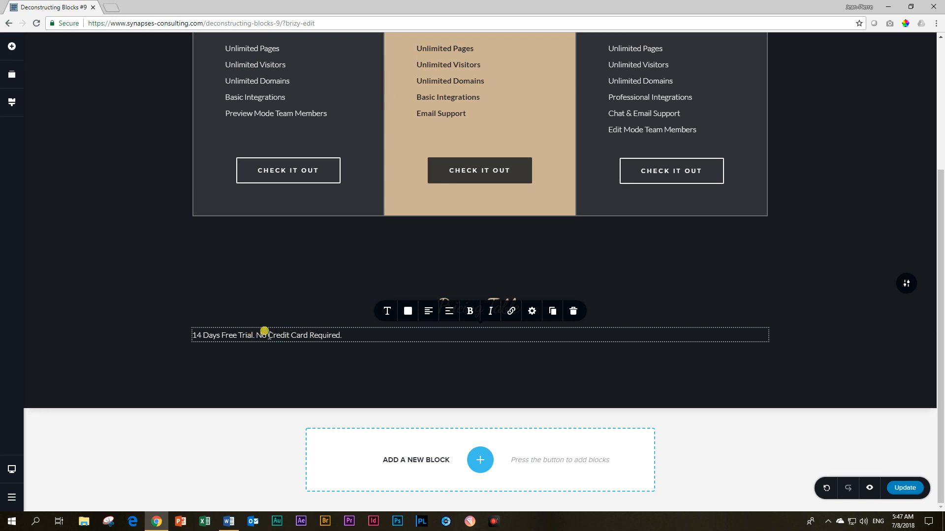
click(429, 310)
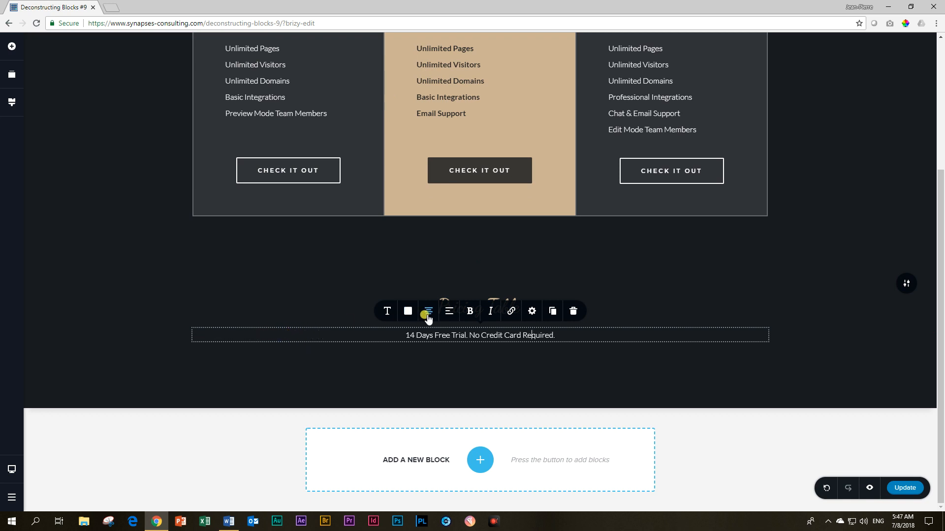
click(386, 312)
scroll(473, 266, up, 5)
click(472, 106)
click(387, 83)
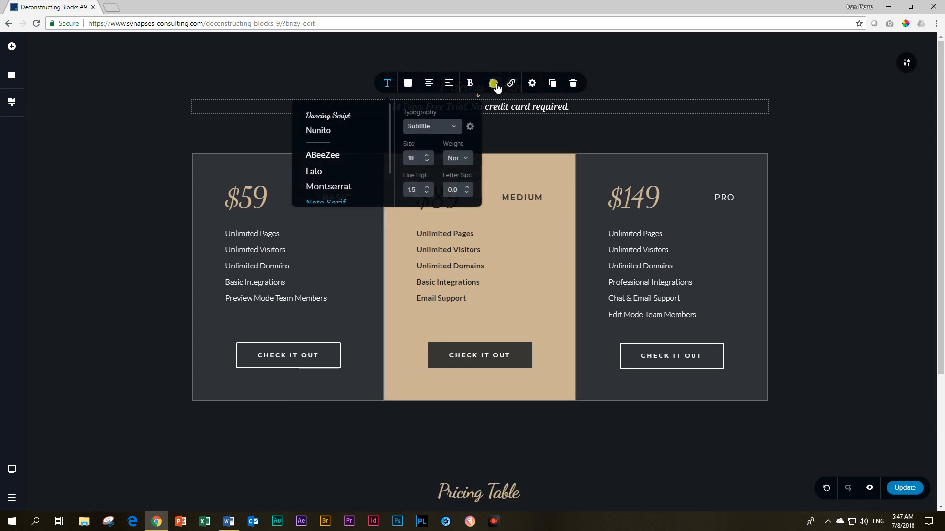
scroll(473, 222, down, 1)
scroll(233, 373, down, 5)
click(454, 335)
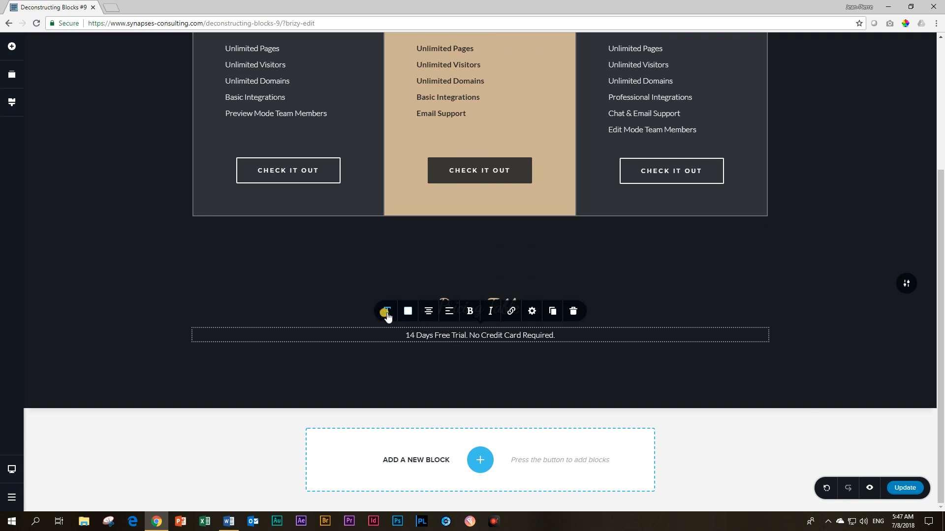
click(387, 311)
click(431, 213)
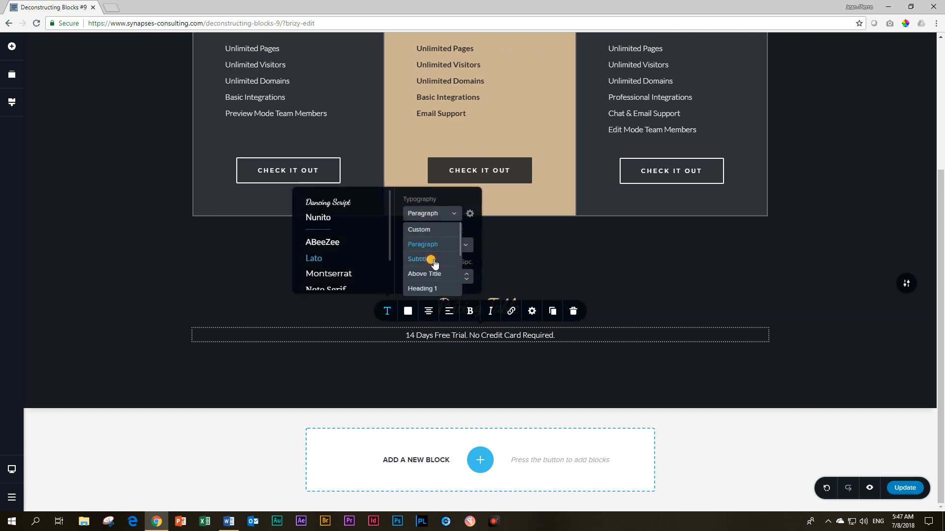
click(430, 258)
click(490, 311)
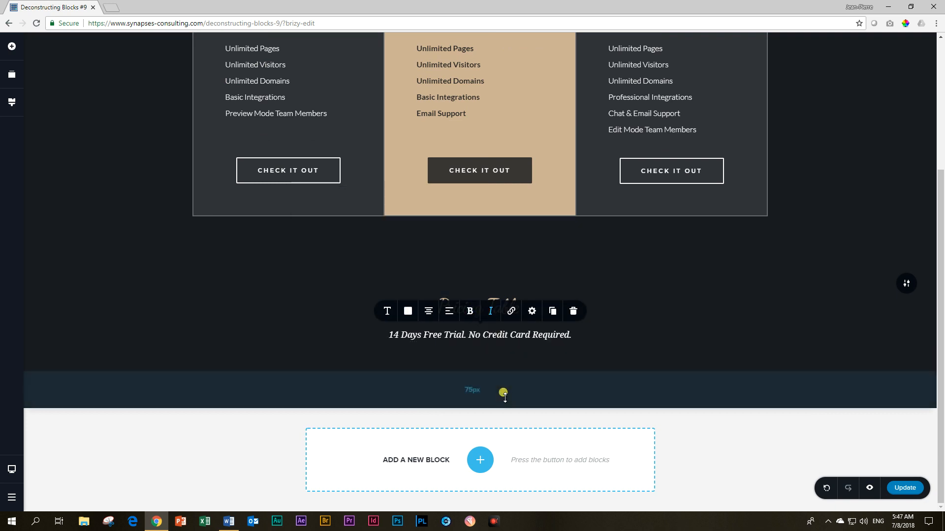
scroll(547, 369, up, 5)
scroll(605, 355, down, 3)
scroll(605, 356, up, 3)
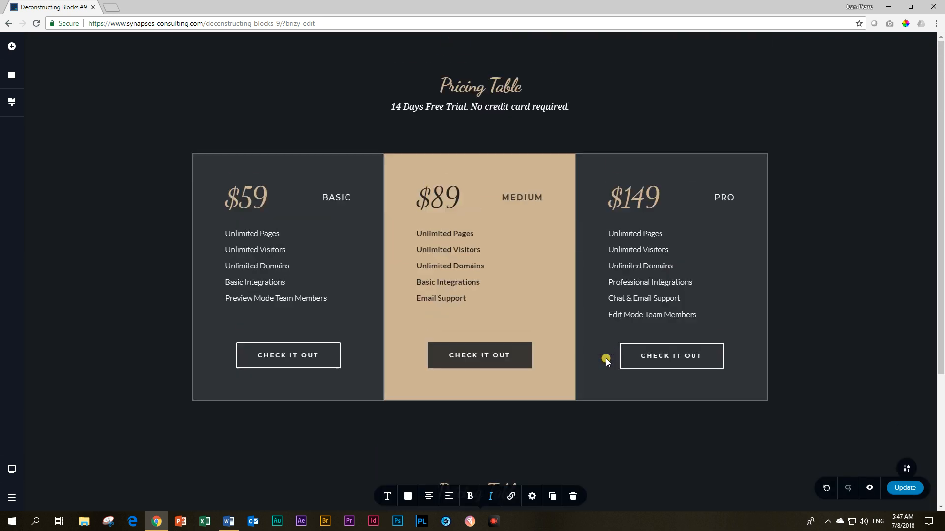
scroll(561, 295, down, 3)
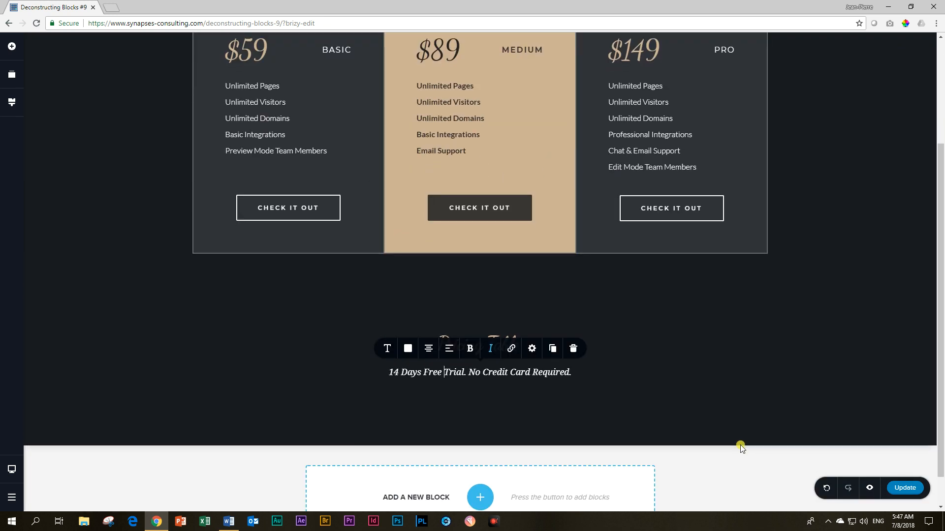
- Read the original heading's margins and set the new heading's bottom margin to 5 px
click(849, 369)
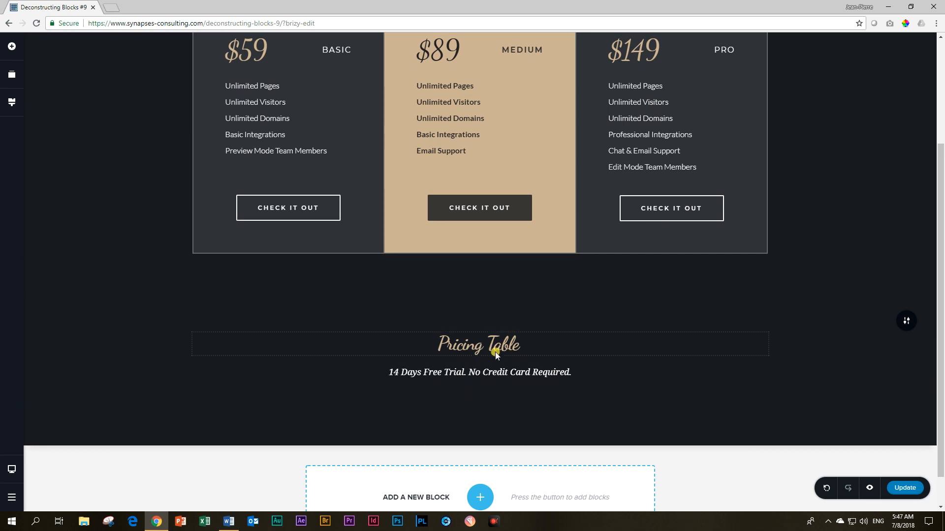
scroll(503, 369, up, 3)
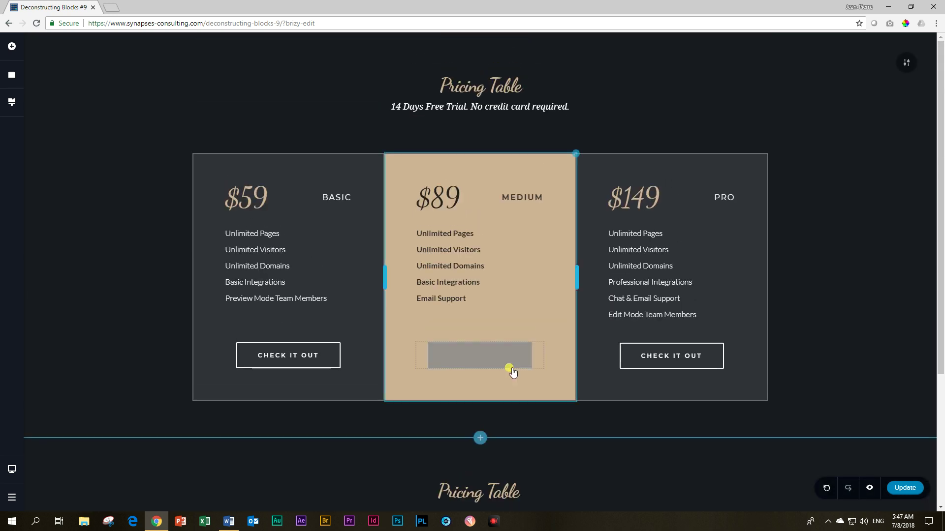
click(501, 85)
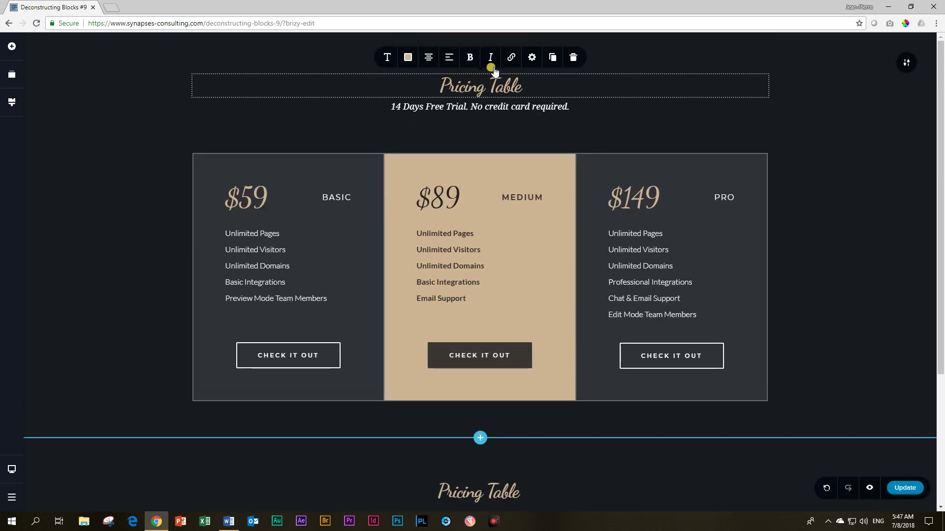
click(531, 58)
click(507, 164)
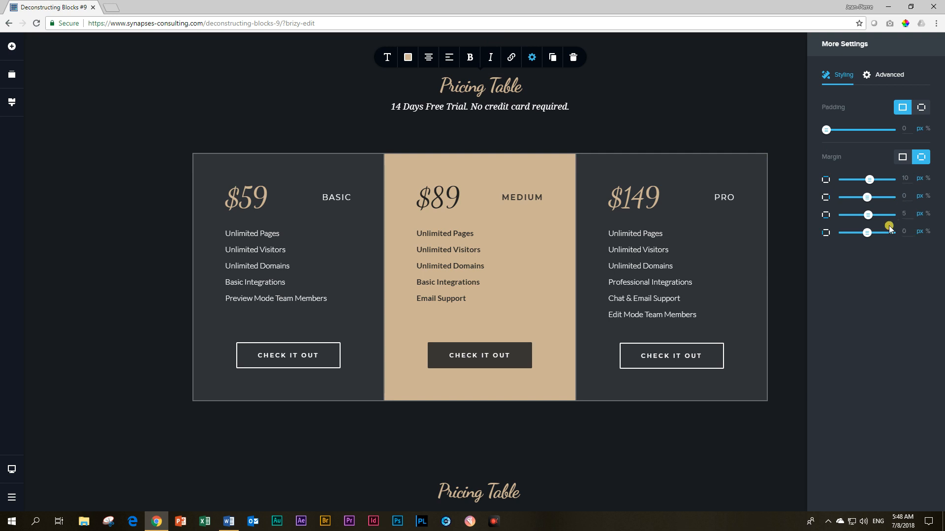
scroll(473, 296, down, 3)
click(473, 309)
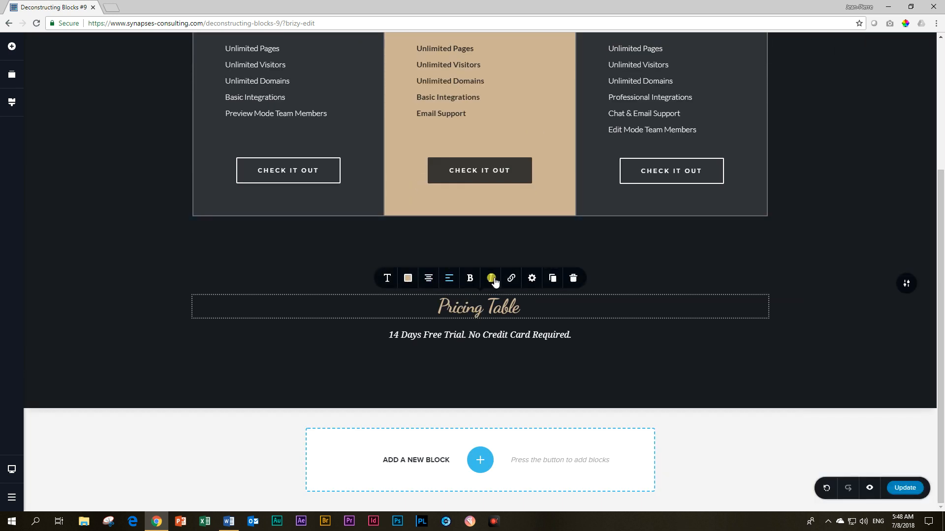
click(531, 278)
click(510, 249)
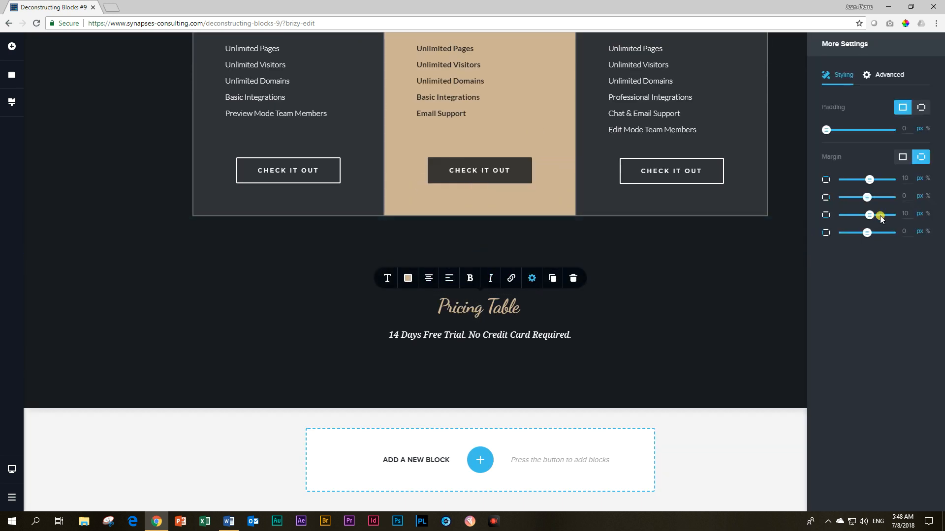
double_click(906, 213)
drag(870, 214, 867, 214)
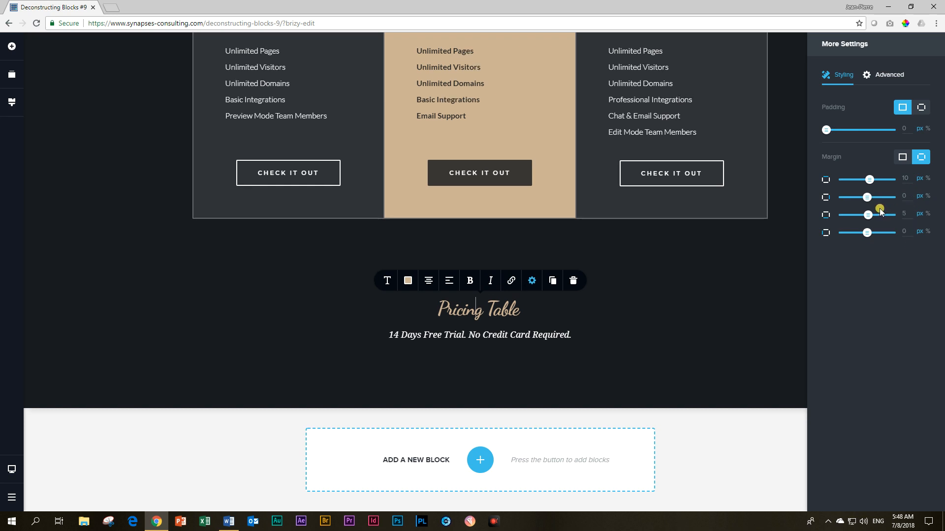
scroll(472, 296, up, 5)
- Read the original subtitle's margins and set the new subtitle's top margin to 0
click(478, 107)
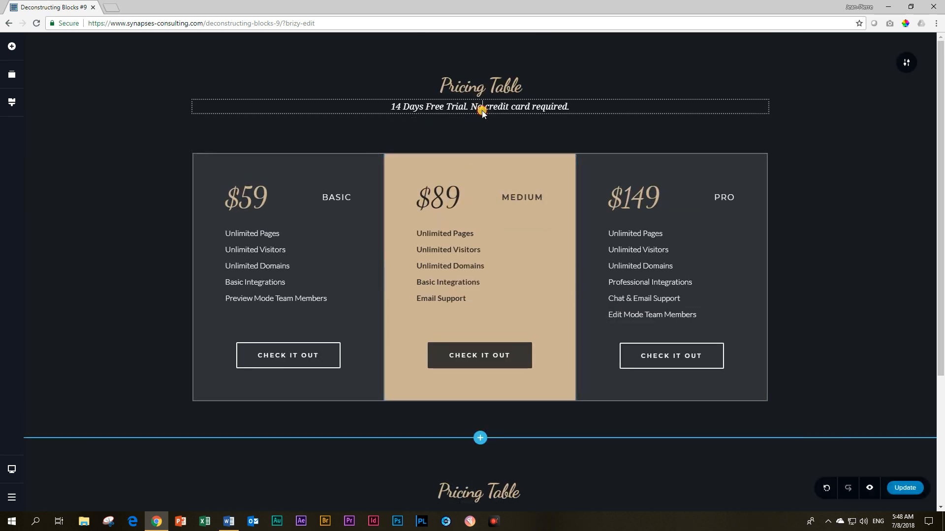
click(531, 83)
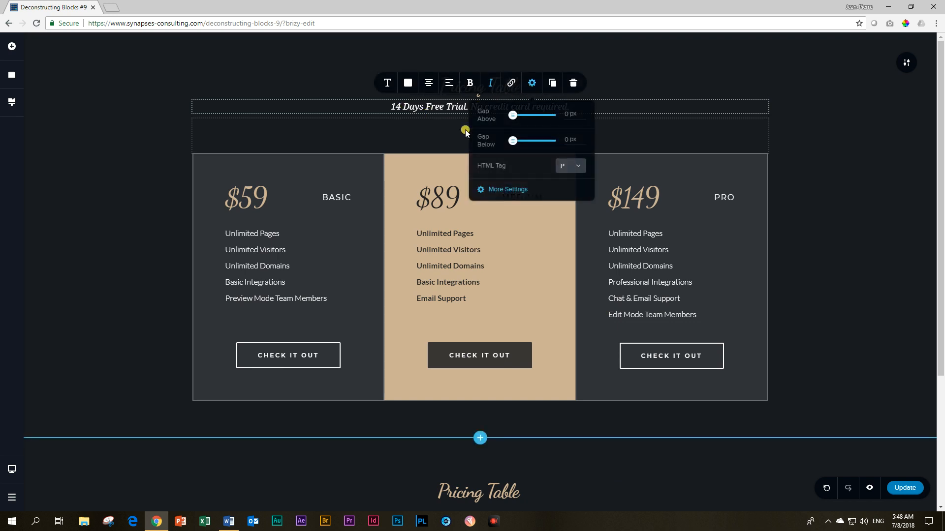
click(506, 191)
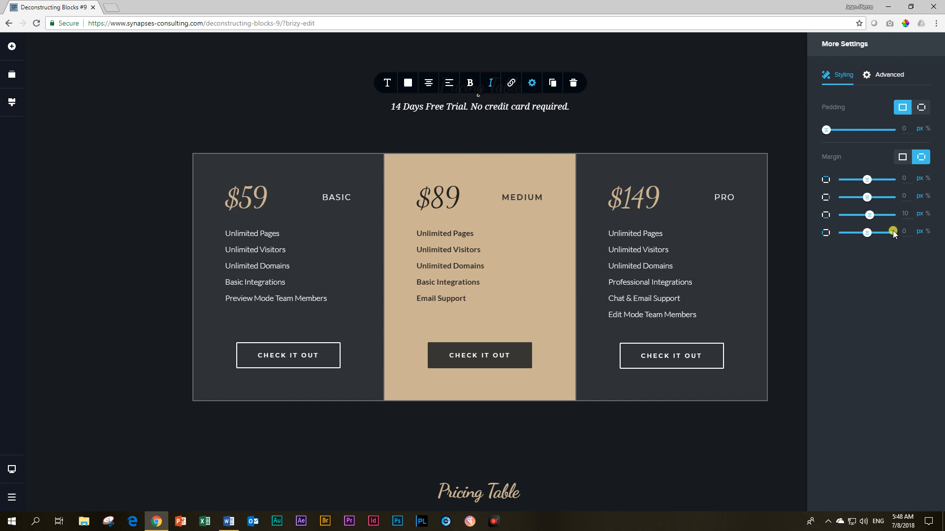
scroll(849, 428, down, 3)
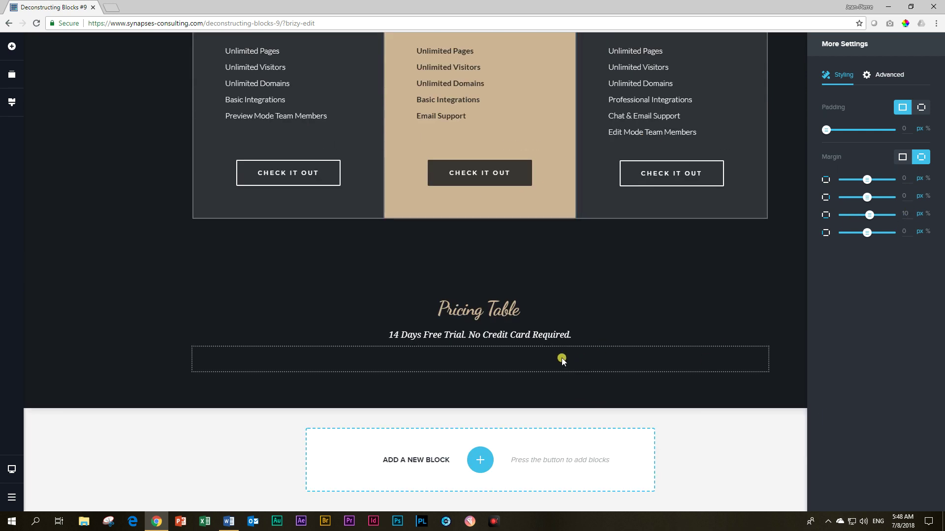
click(531, 337)
click(531, 311)
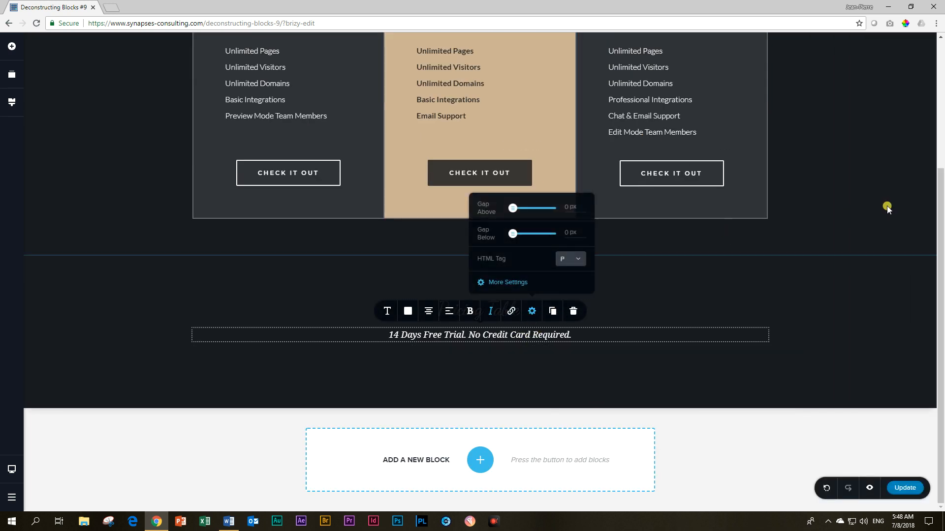
click(508, 282)
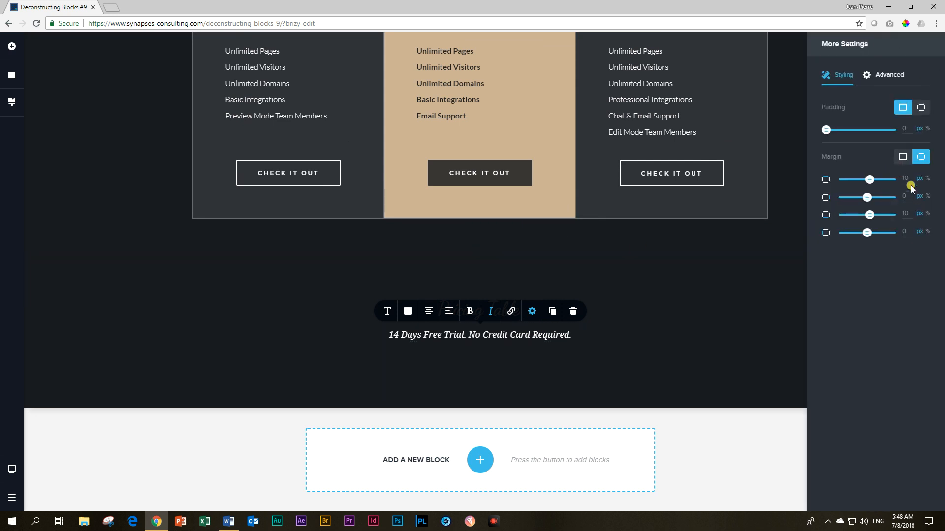
double_click(906, 178)
click(757, 322)
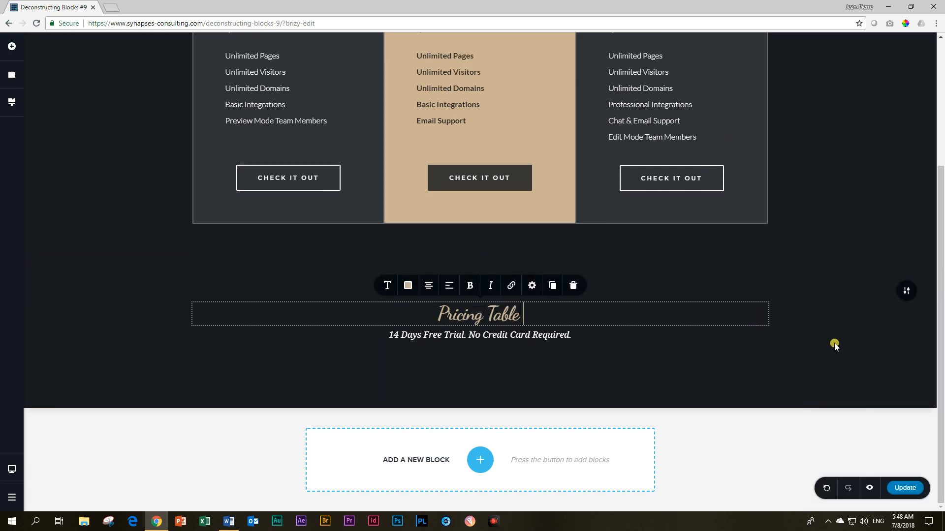
scroll(840, 344, up, 1)
scroll(841, 344, up, 3)
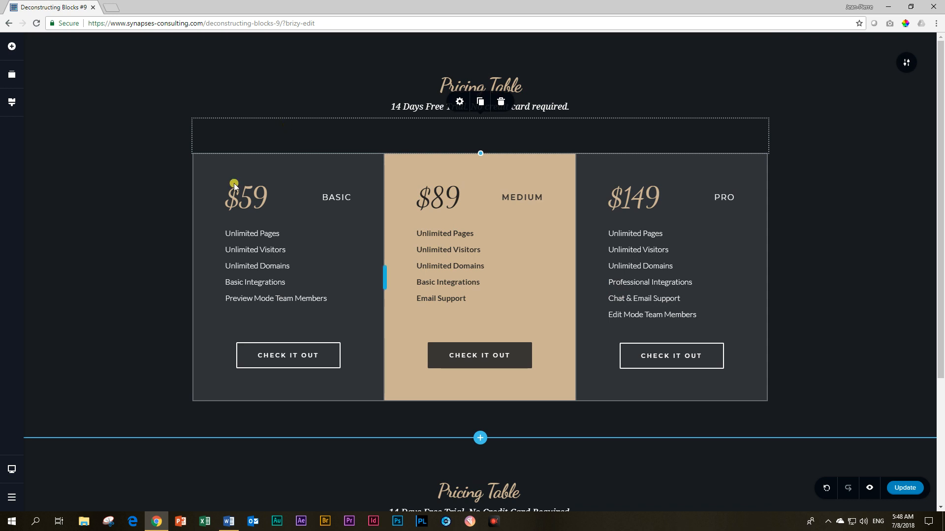
scroll(258, 135, down, 3)
scroll(211, 325, up, 3)
- Match the new section's spacer to the original's 70 px height
click(458, 101)
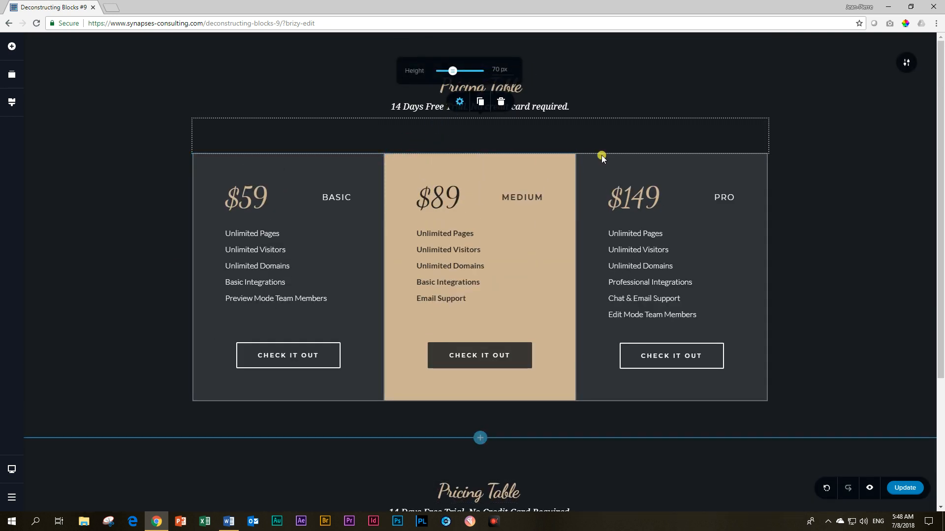
click(894, 297)
scroll(492, 366, down, 5)
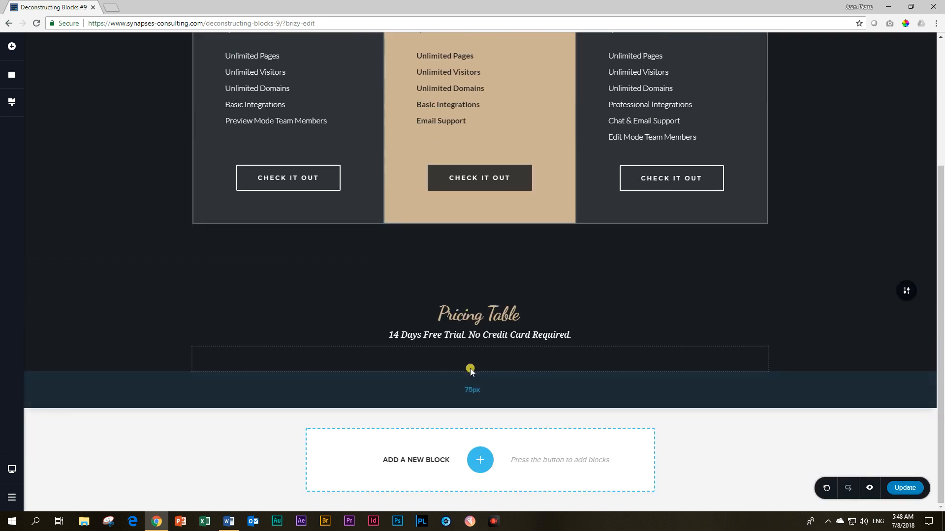
click(472, 362)
click(459, 330)
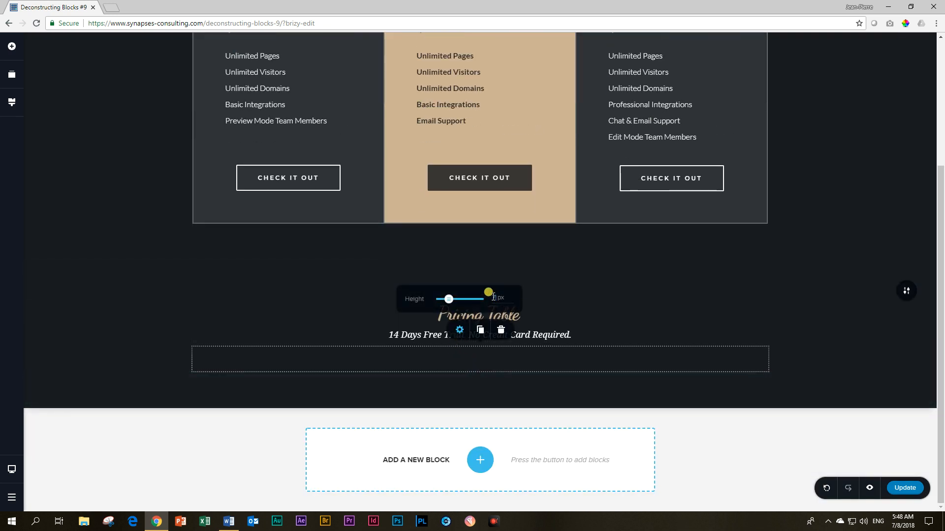
click(812, 266)
scroll(873, 183, up, 3)
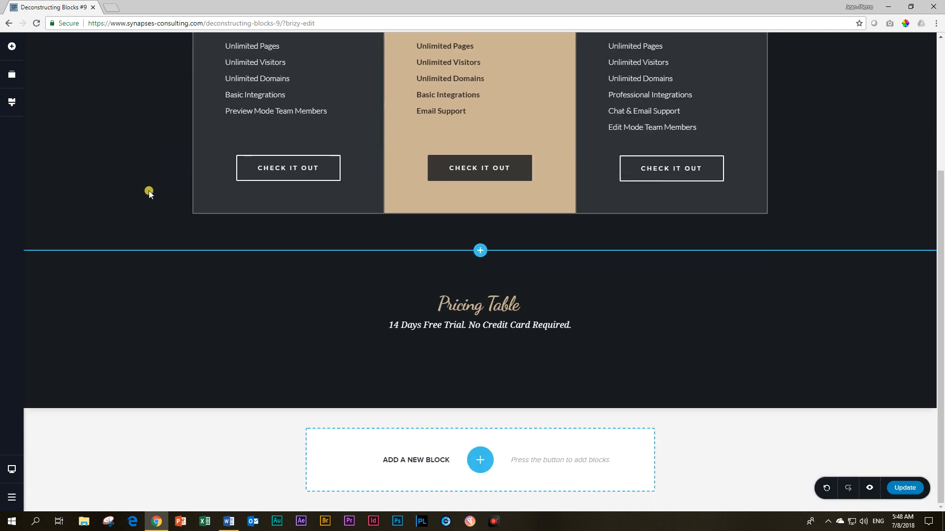
- Add a Column row under the subtitle, duplicate to three columns, and nest a column in the first
click(11, 46)
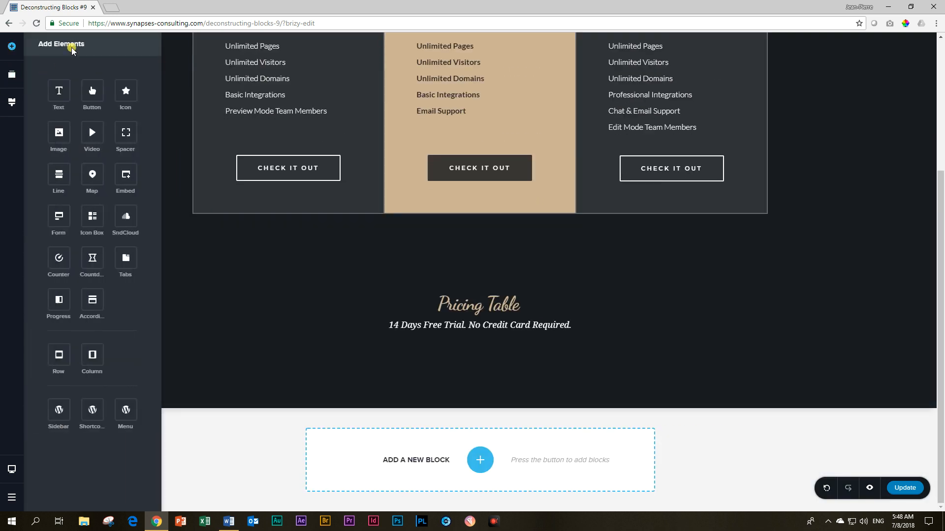
drag(92, 355, 320, 376)
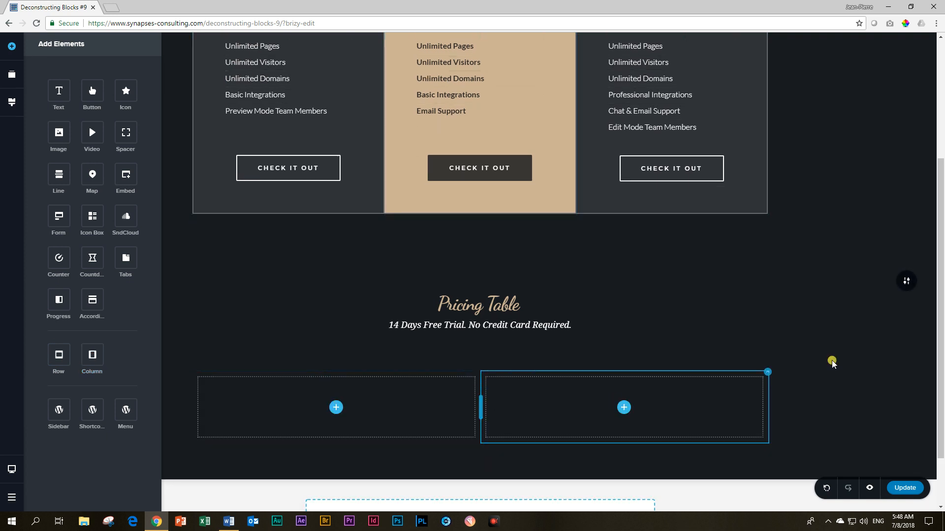
click(767, 373)
click(798, 351)
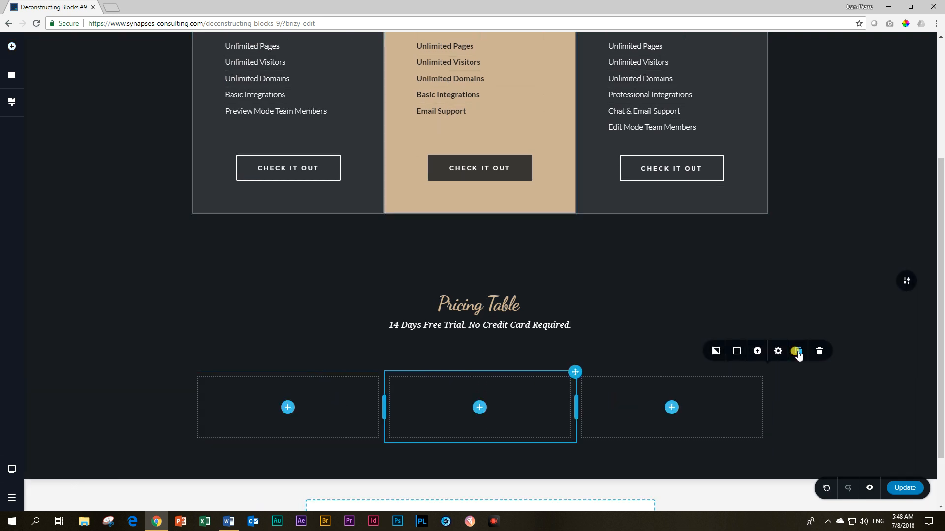
scroll(458, 362, up, 4)
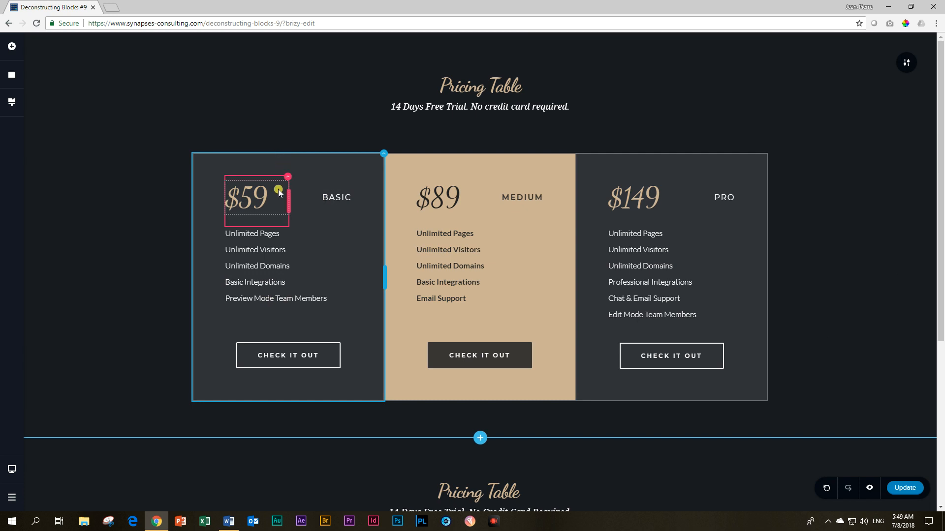
scroll(286, 216, down, 2)
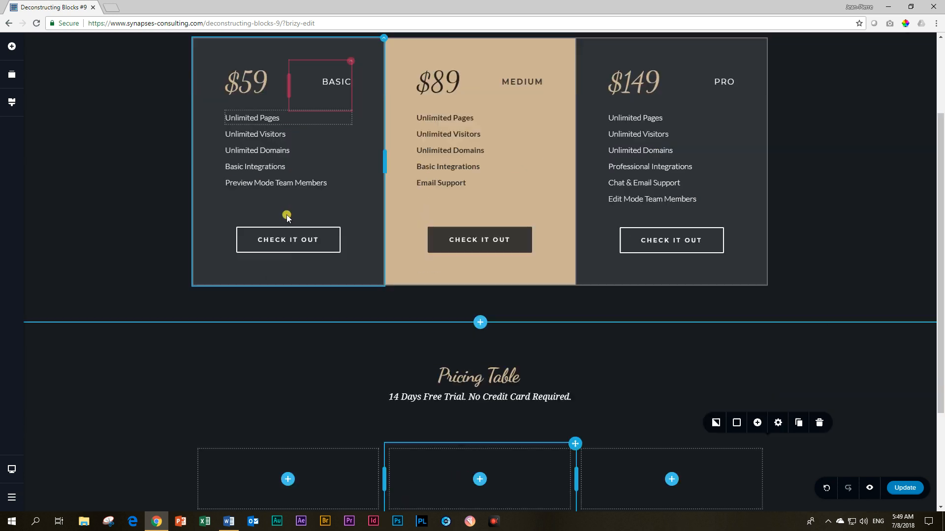
scroll(287, 217, down, 2)
scroll(296, 229, down, 1)
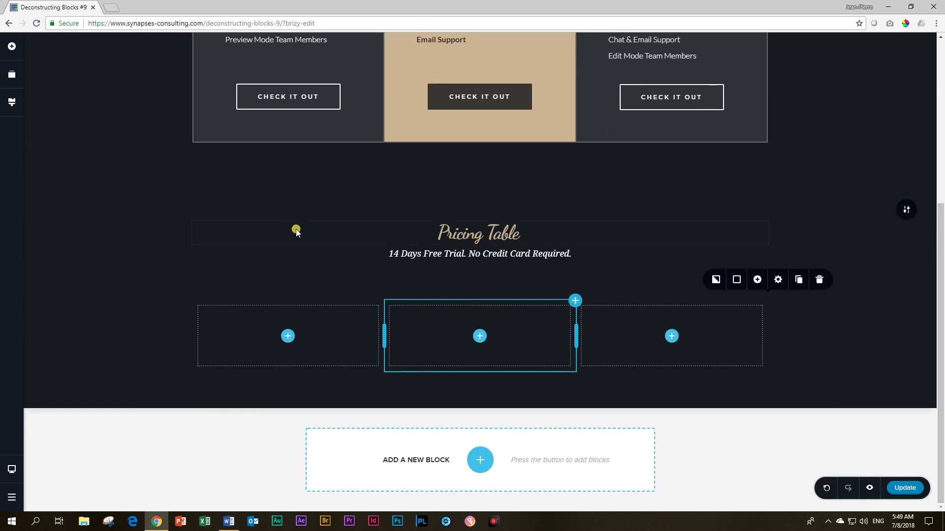
click(13, 48)
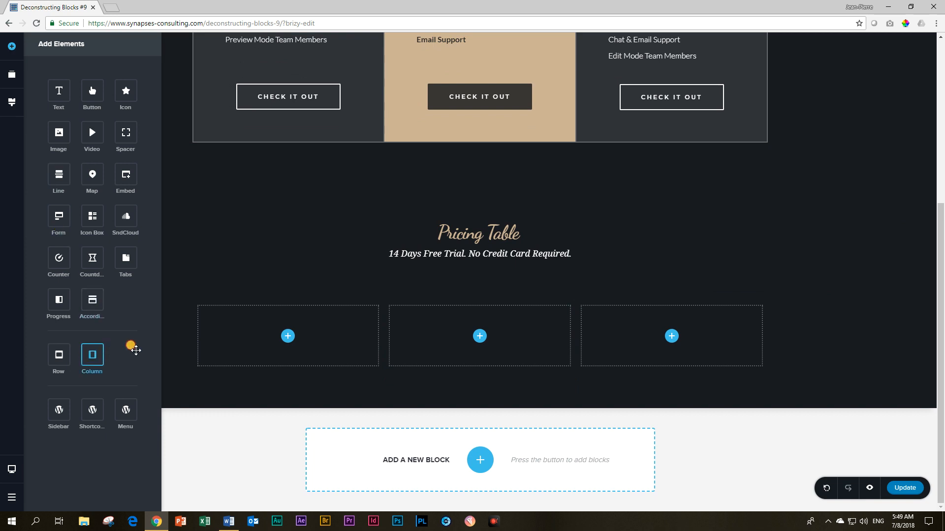
drag(155, 346, 303, 347)
scroll(296, 295, up, 4)
- Add two Text elements to the new row's first column and replace the first paragraph with $59
click(251, 199)
click(323, 201)
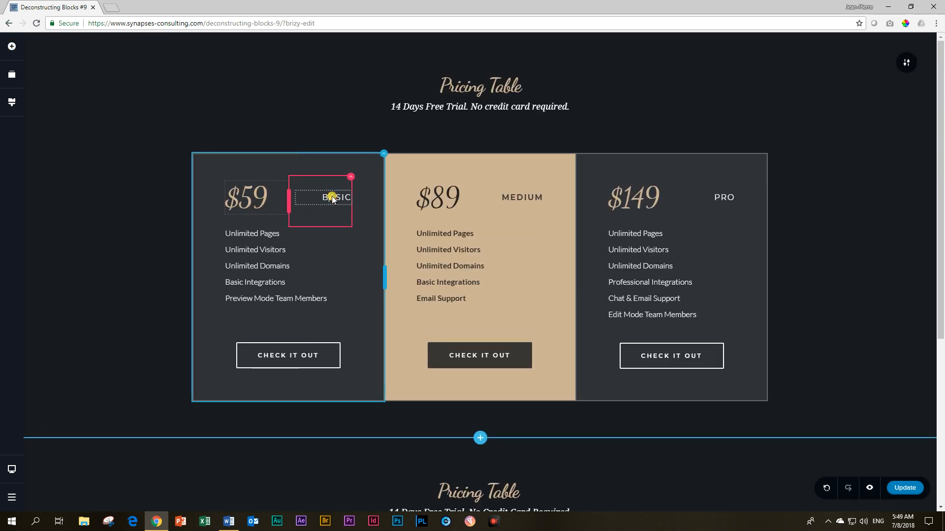
scroll(296, 296, down, 4)
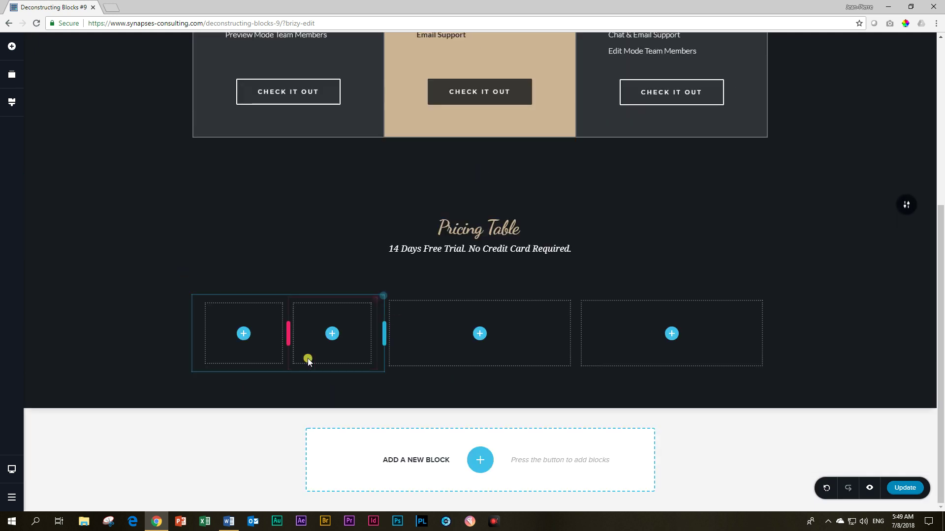
click(11, 47)
drag(59, 92, 241, 341)
drag(319, 276, 325, 347)
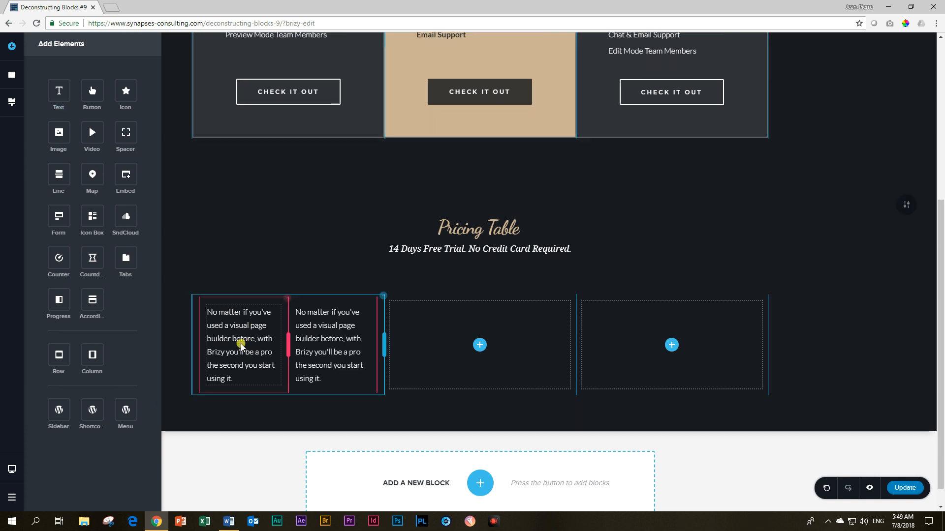
double_click(236, 344)
triple_click(238, 341)
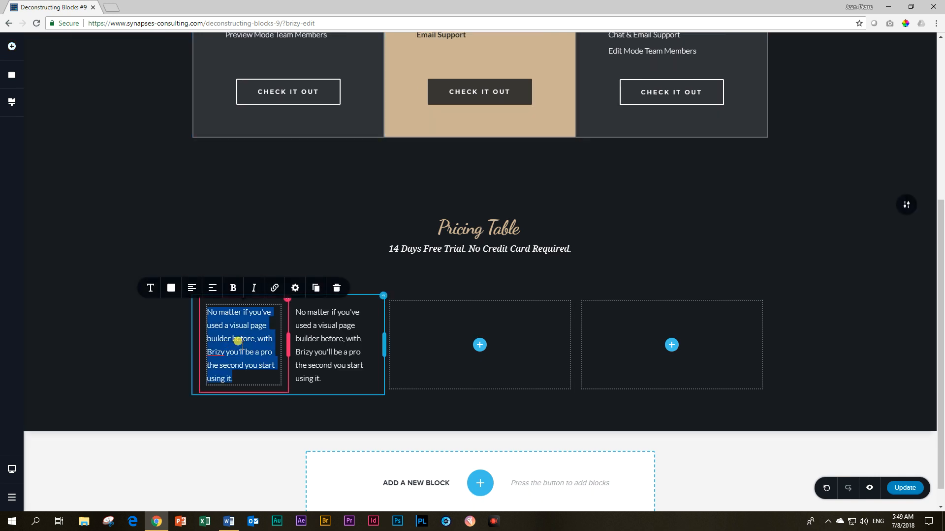
text($59)
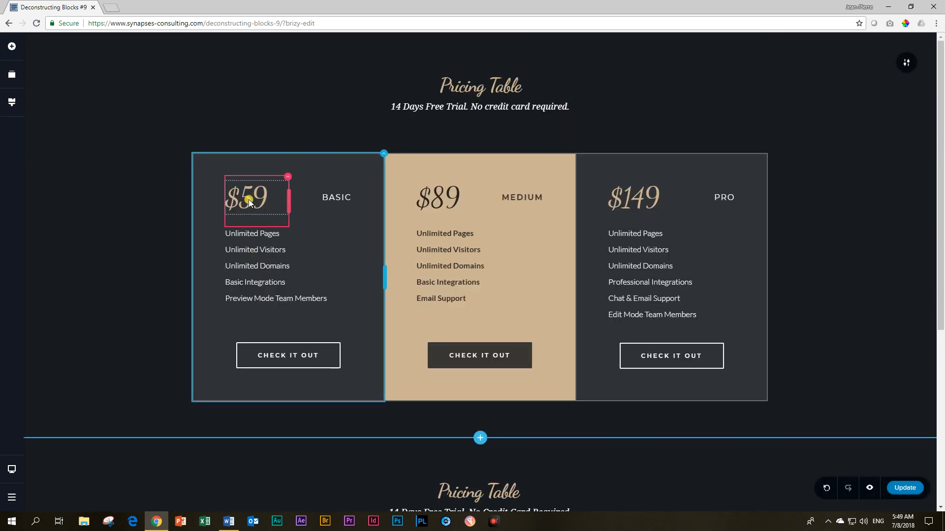
- After checking the original price's typography and tag, give the new $59 the Heading 1 preset
click(164, 164)
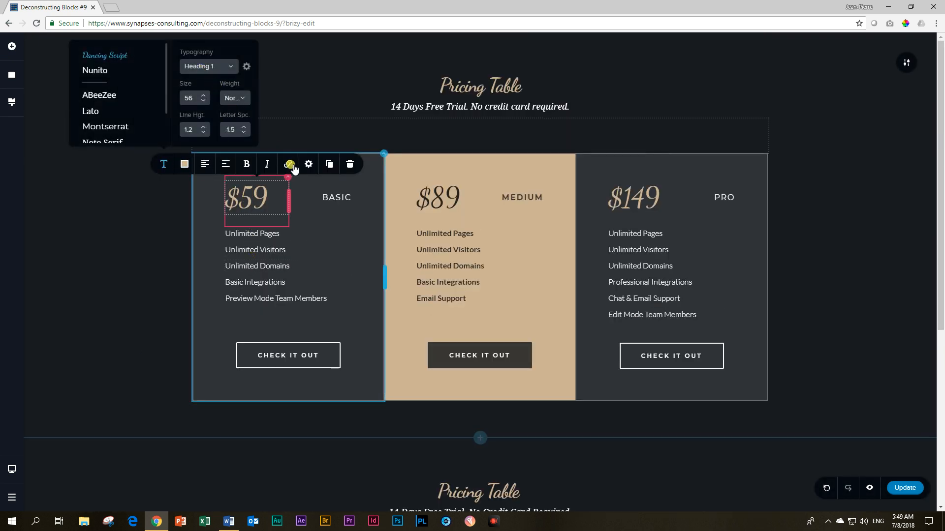
click(309, 165)
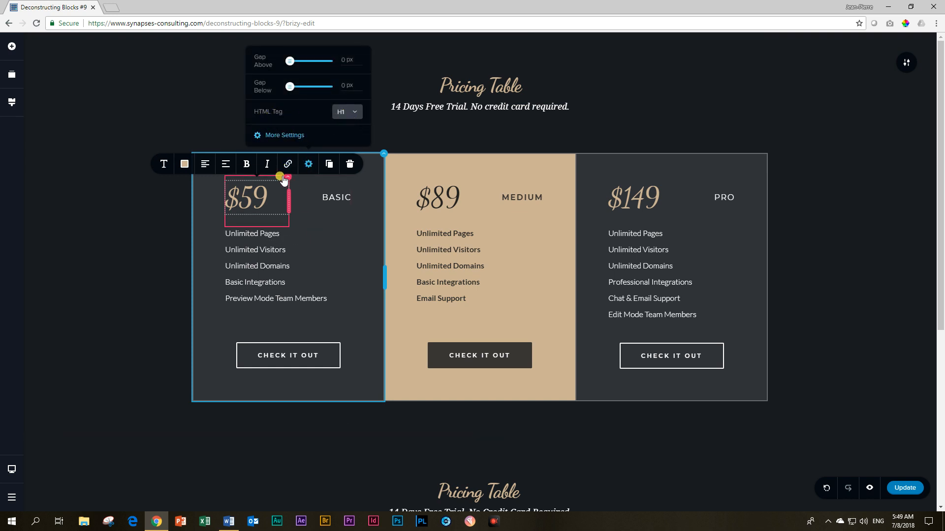
mouse_move(247, 198)
click(348, 113)
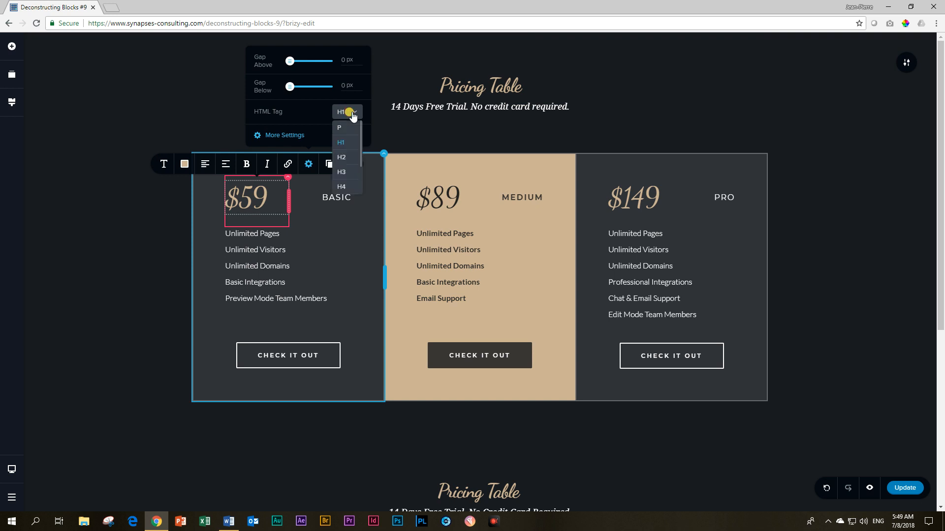
click(340, 127)
scroll(96, 251, down, 4)
click(221, 302)
click(213, 294)
click(152, 265)
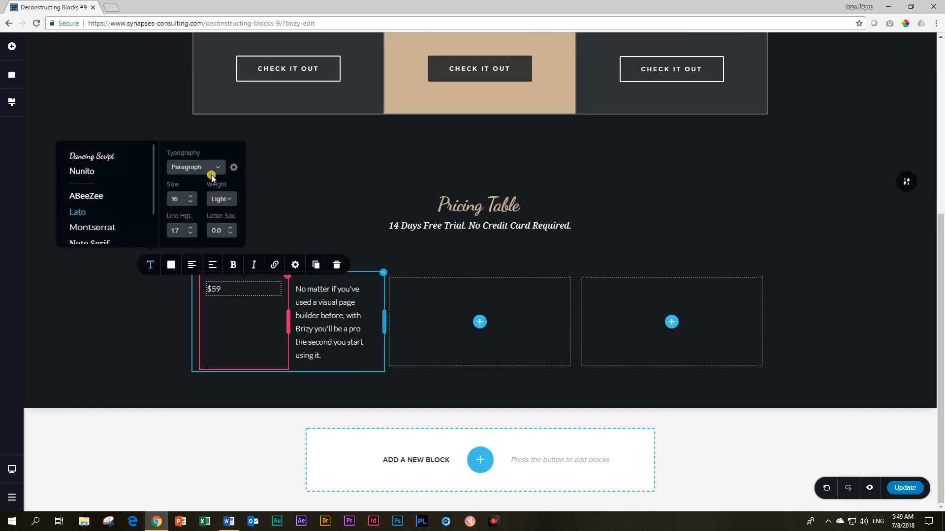
click(218, 167)
click(185, 243)
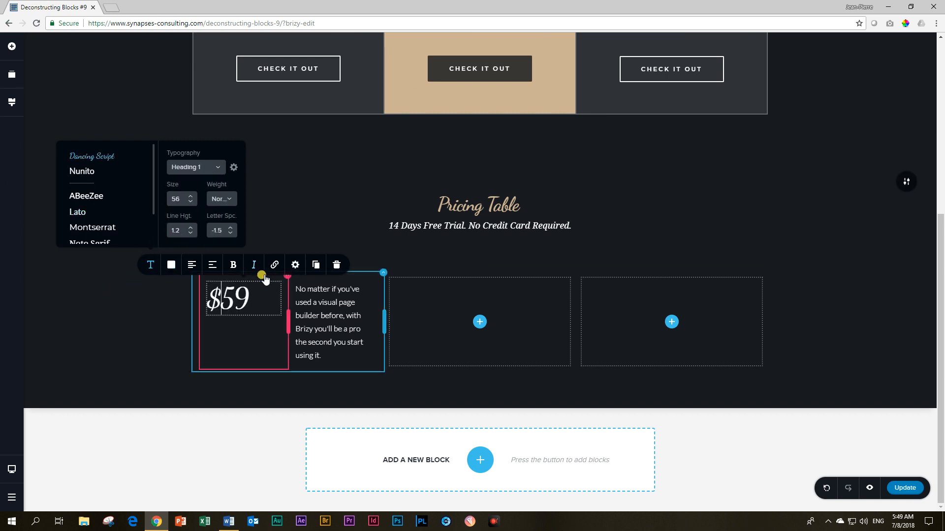
click(172, 265)
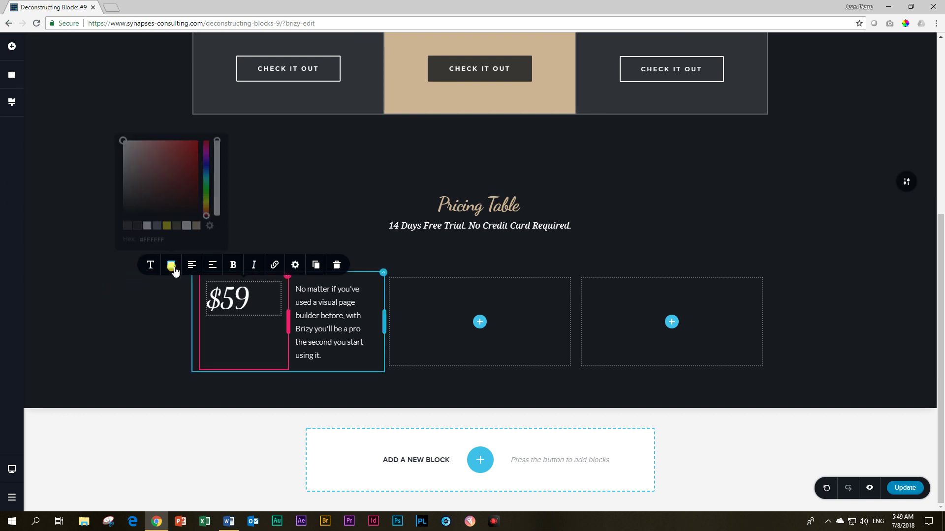
- Colour $59 with the tan swatch and replace the second paragraph's text with BASIC
click(196, 223)
scroll(218, 334, up, 4)
scroll(219, 333, down, 3)
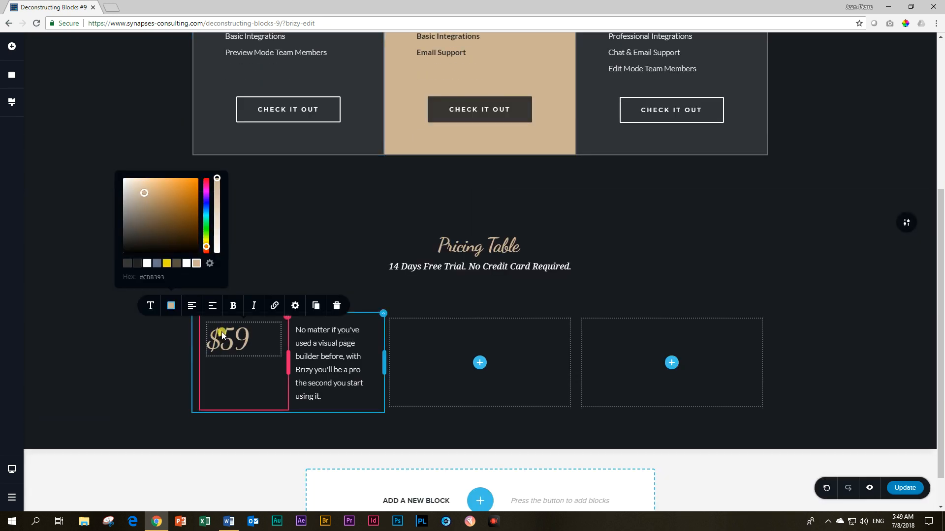
click(325, 330)
key(ctrl+a)
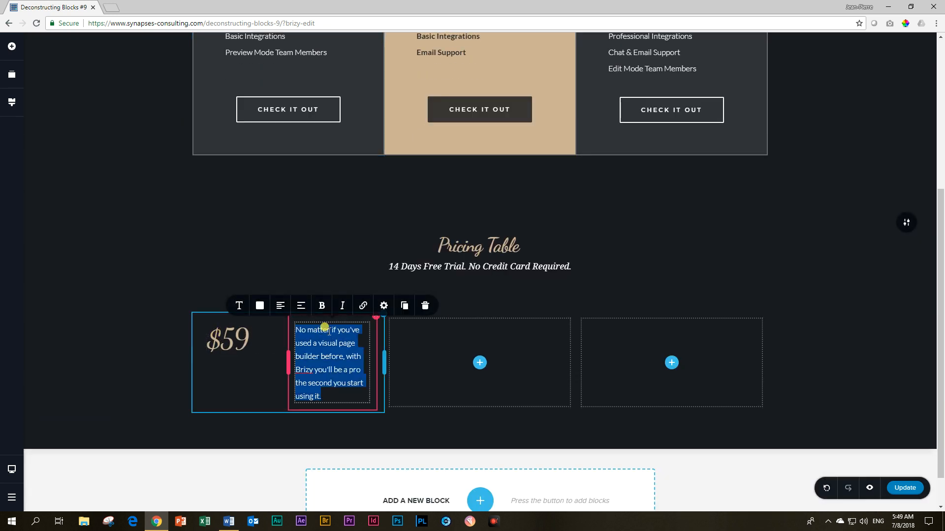
text(BASIC)
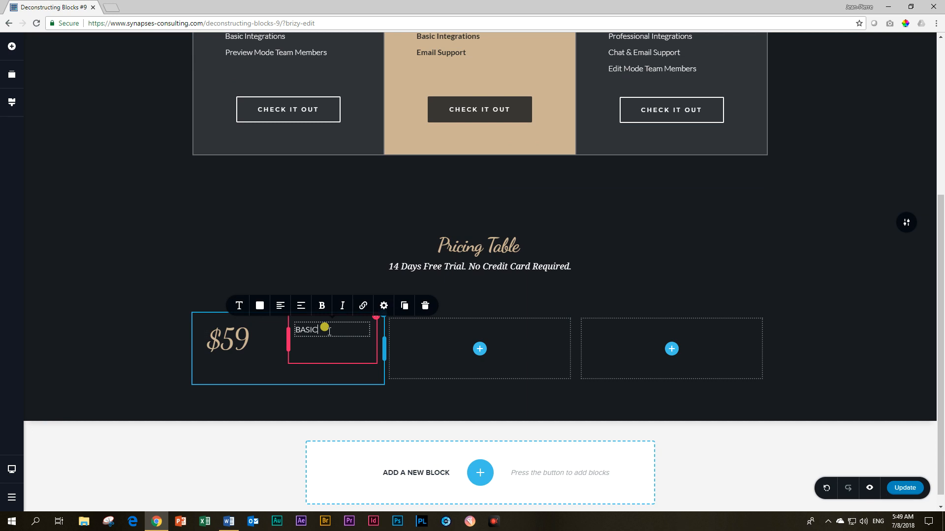
scroll(325, 327, up, 5)
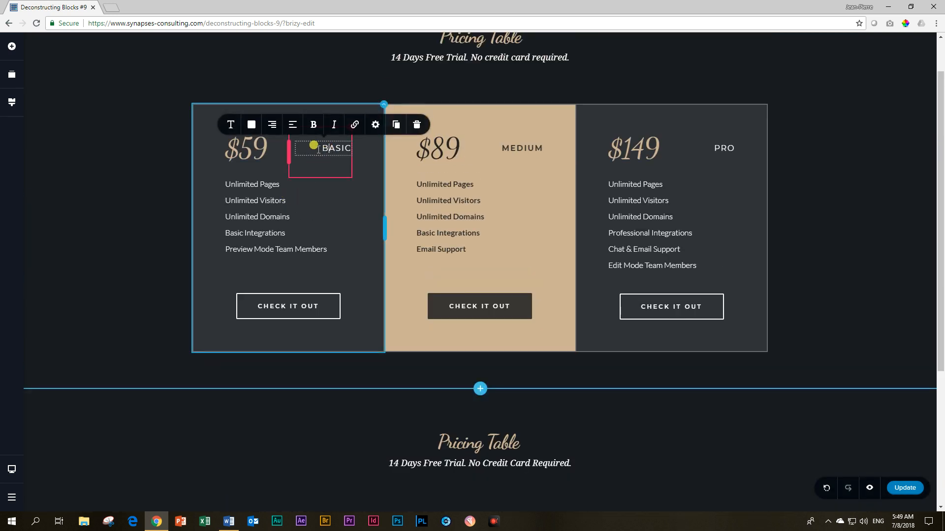
- Style BASIC like the original: Above Title preset, Montserrat font, right-aligned
click(230, 124)
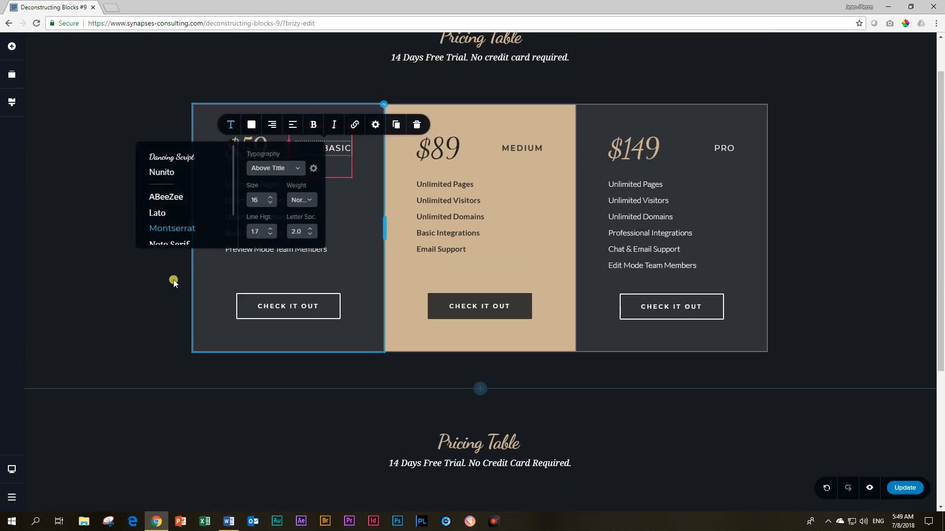
scroll(177, 280, down, 5)
click(308, 321)
click(240, 293)
click(308, 195)
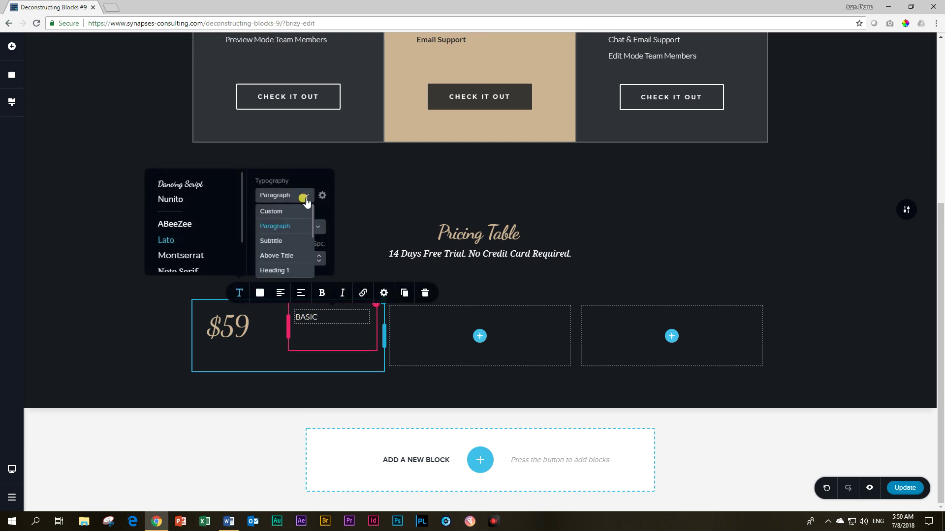
click(293, 254)
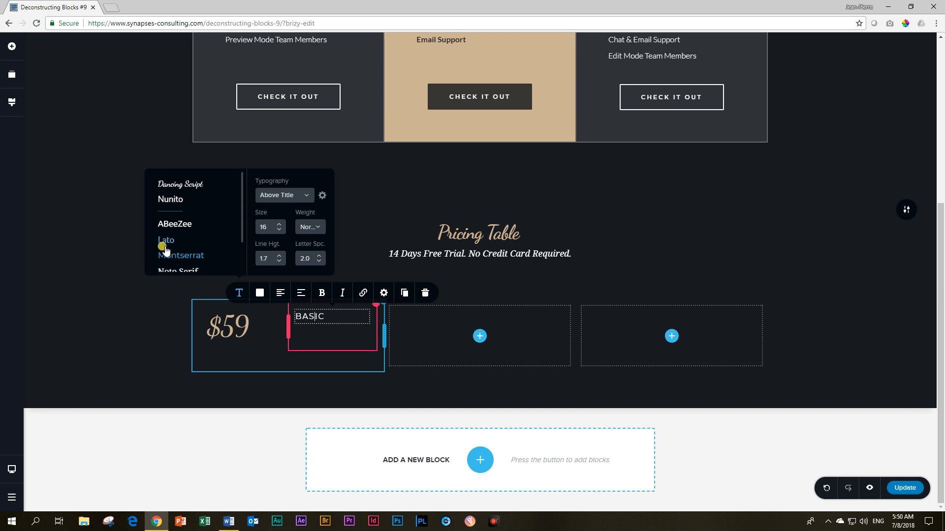
click(299, 316)
click(281, 293)
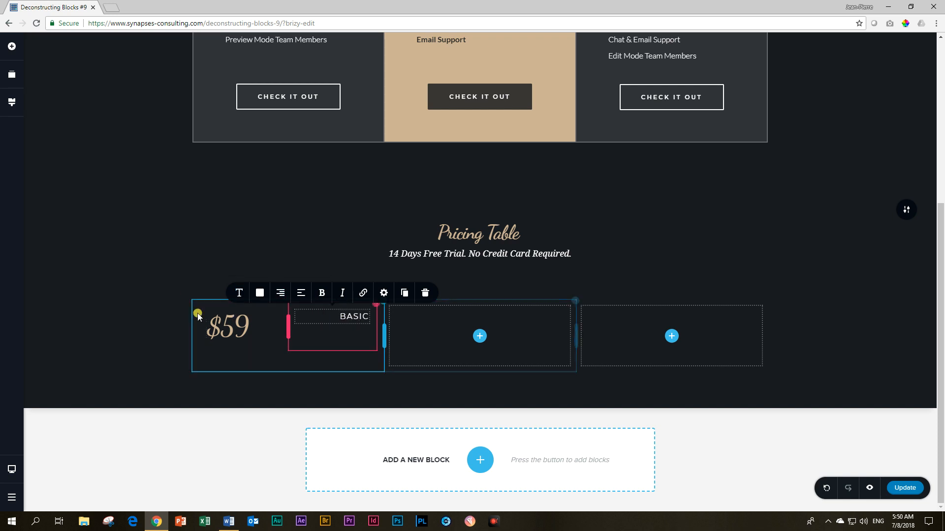
click(85, 323)
scroll(85, 323, up, 2)
scroll(86, 324, up, 3)
scroll(86, 323, down, 2)
scroll(88, 329, up, 3)
scroll(90, 330, down, 4)
scroll(89, 329, up, 4)
scroll(93, 334, down, 4)
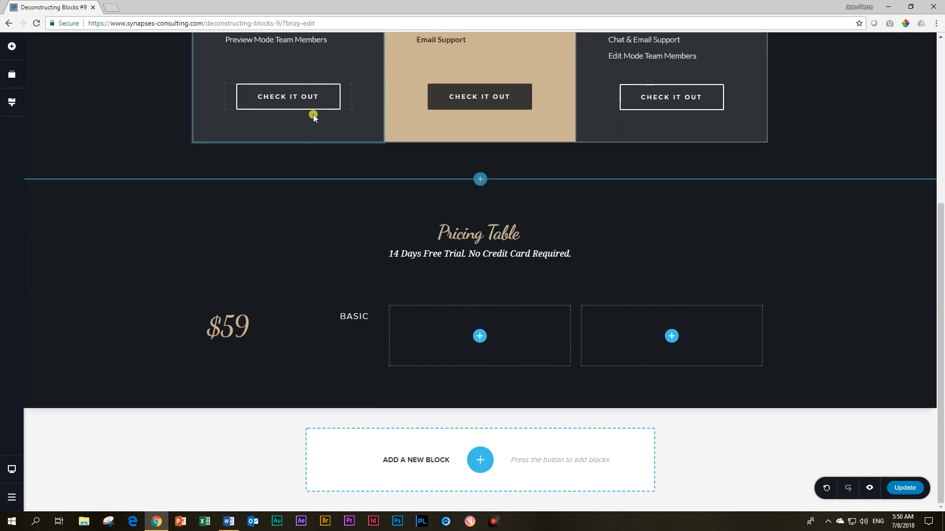
scroll(273, 340, up, 5)
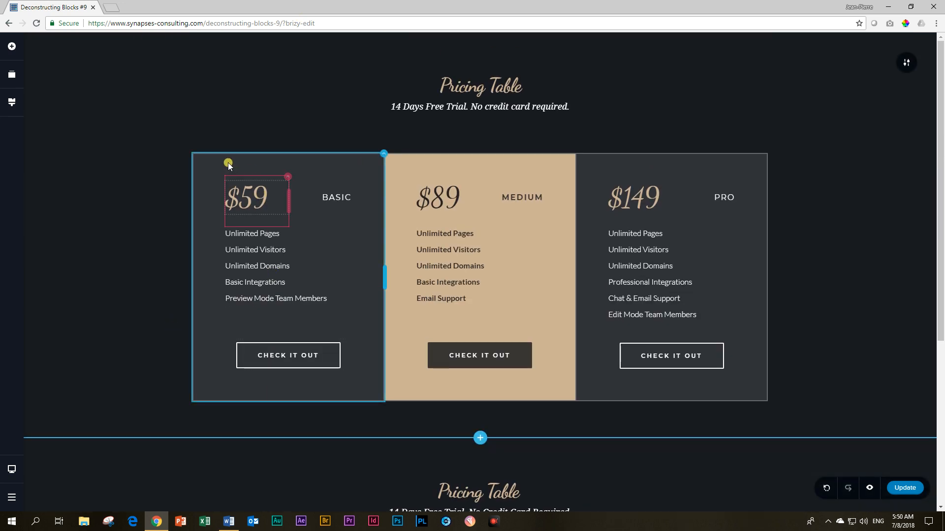
- After inspecting the original column's border, give the new $59 column a 2 px border
click(383, 153)
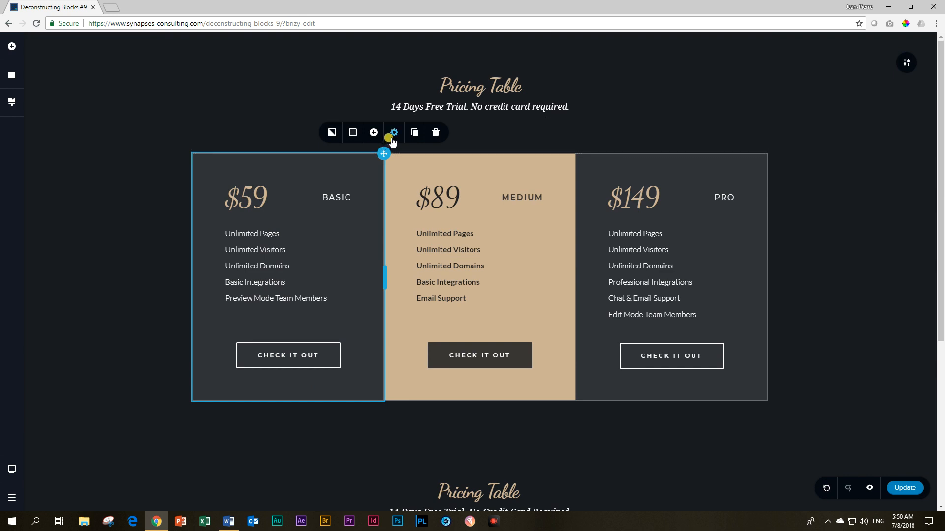
click(394, 133)
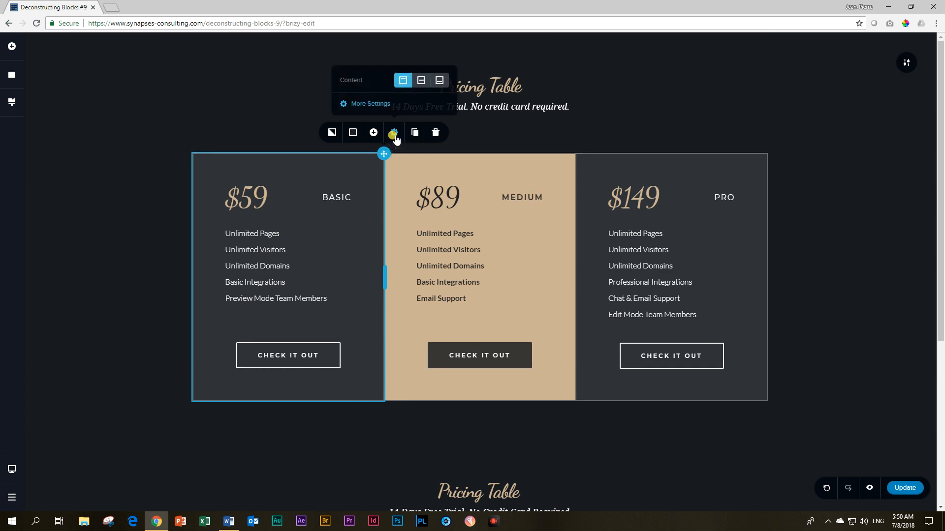
click(369, 101)
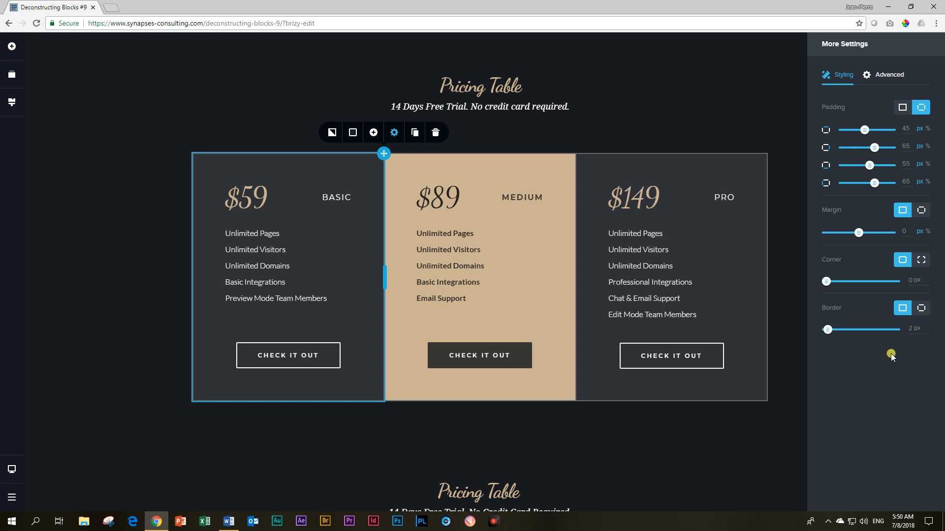
click(353, 134)
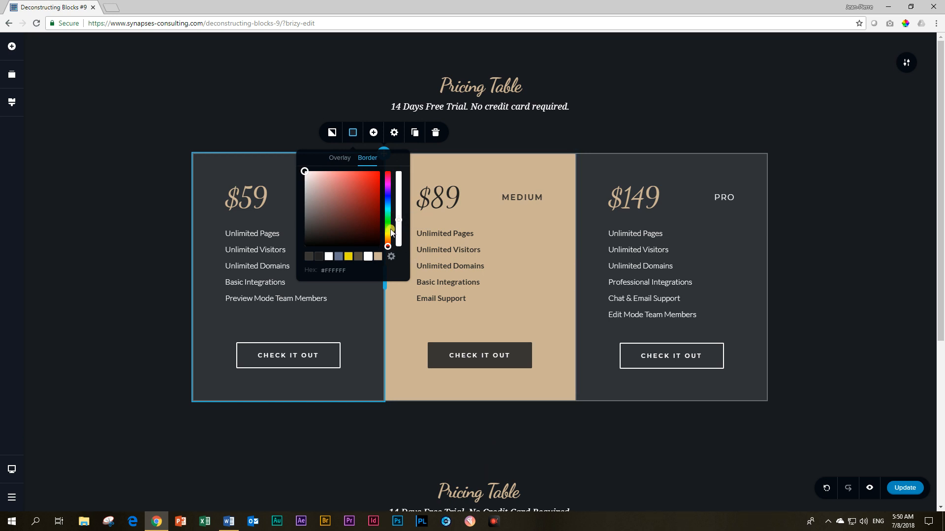
scroll(397, 222, down, 4)
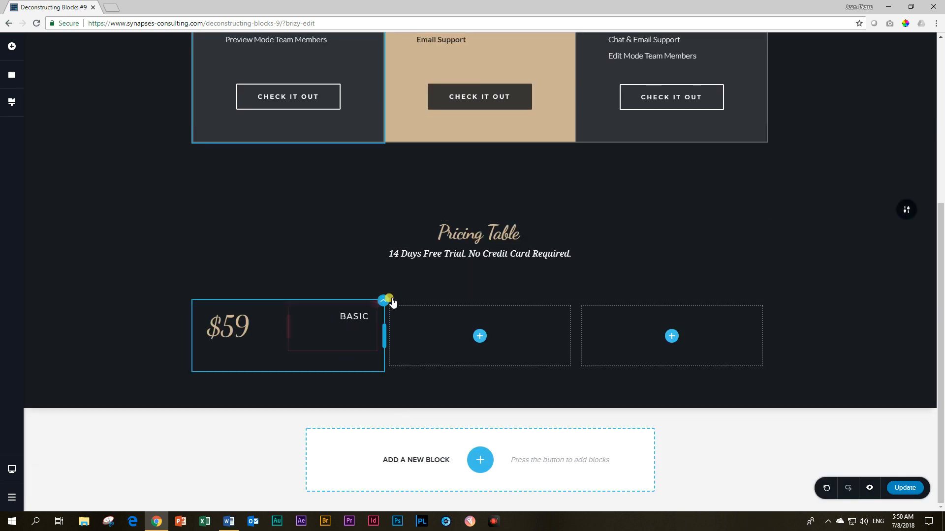
click(384, 302)
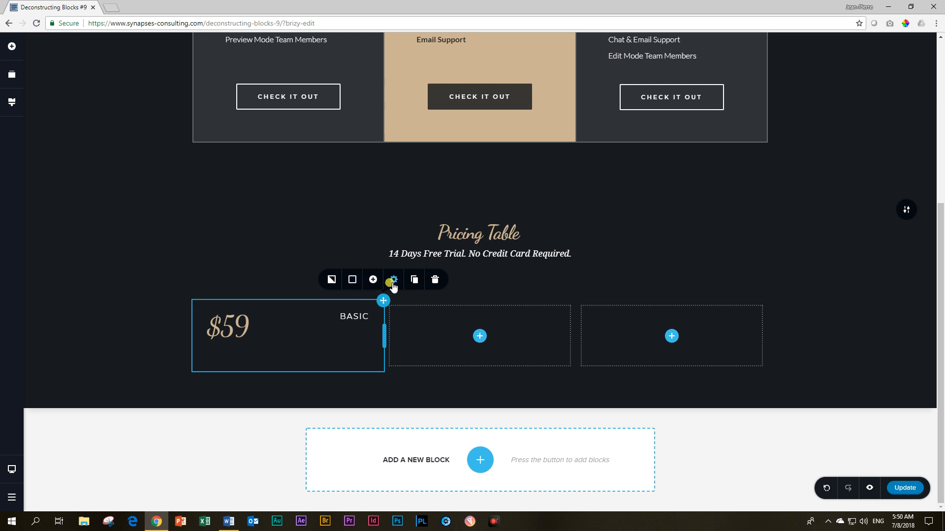
click(394, 280)
click(371, 251)
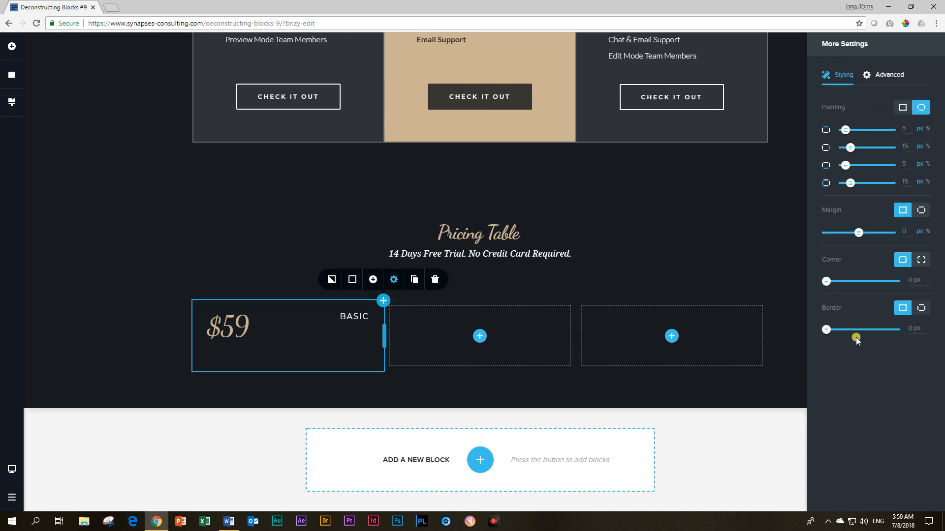
drag(825, 329, 827, 330)
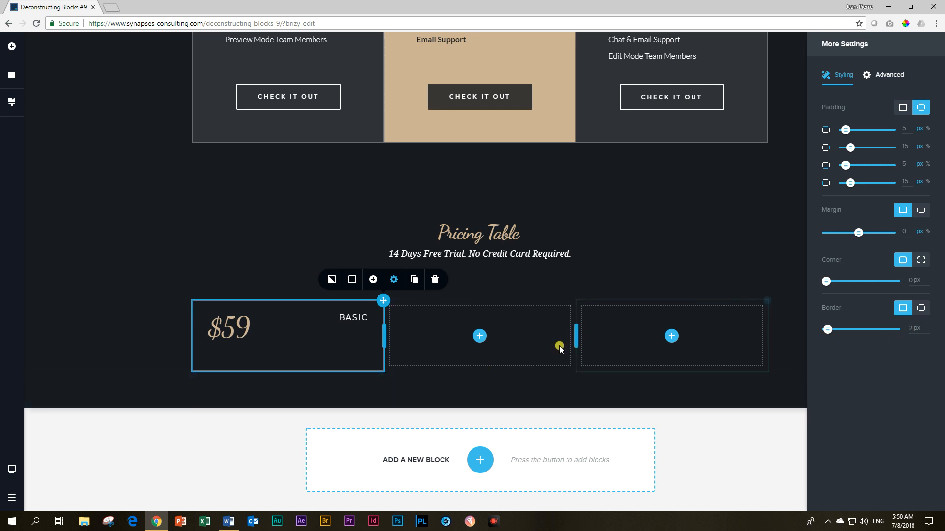
- Colour the new column's border white and lower its opacity to a faint, semi-transparent line
click(353, 279)
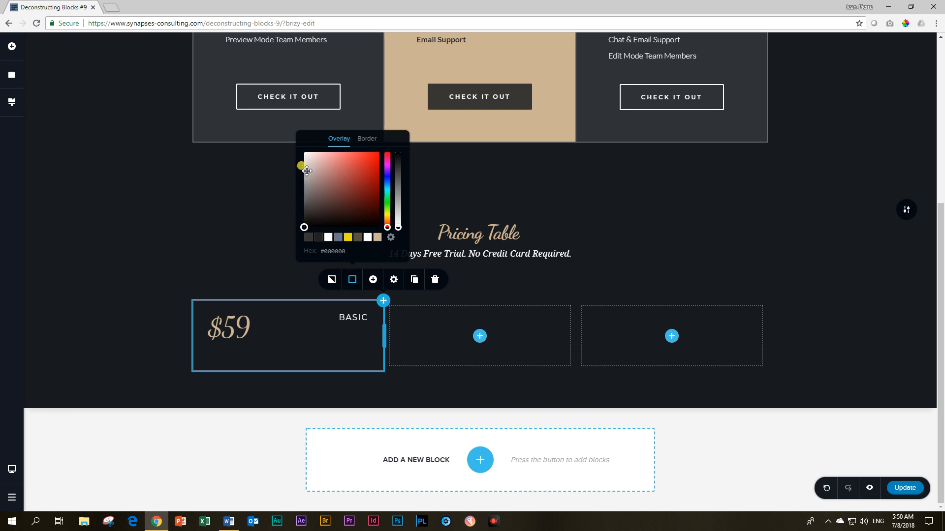
click(366, 139)
click(304, 152)
drag(397, 152, 394, 198)
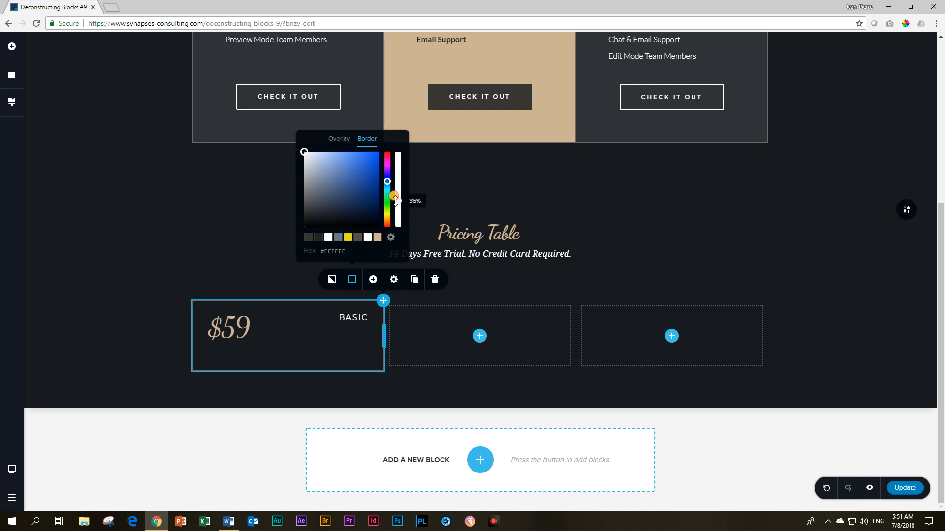
click(142, 345)
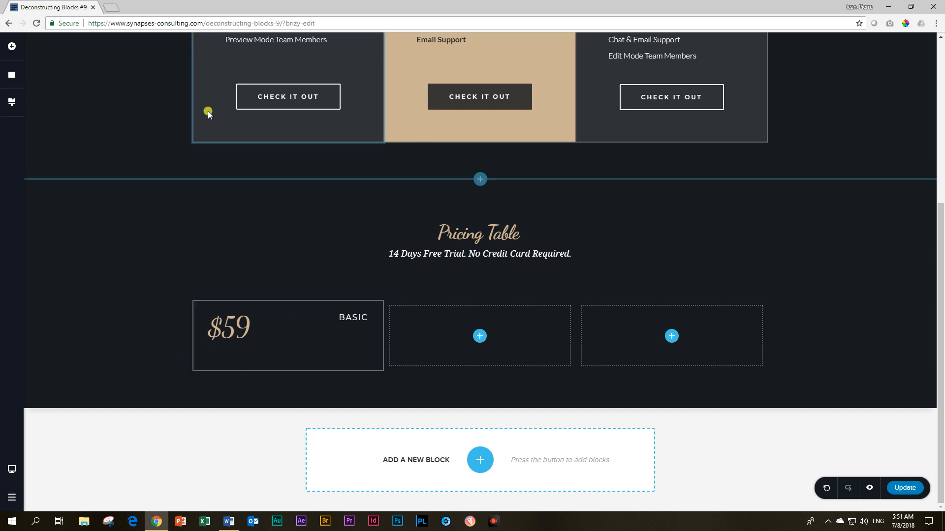
scroll(129, 382, up, 5)
scroll(132, 384, down, 4)
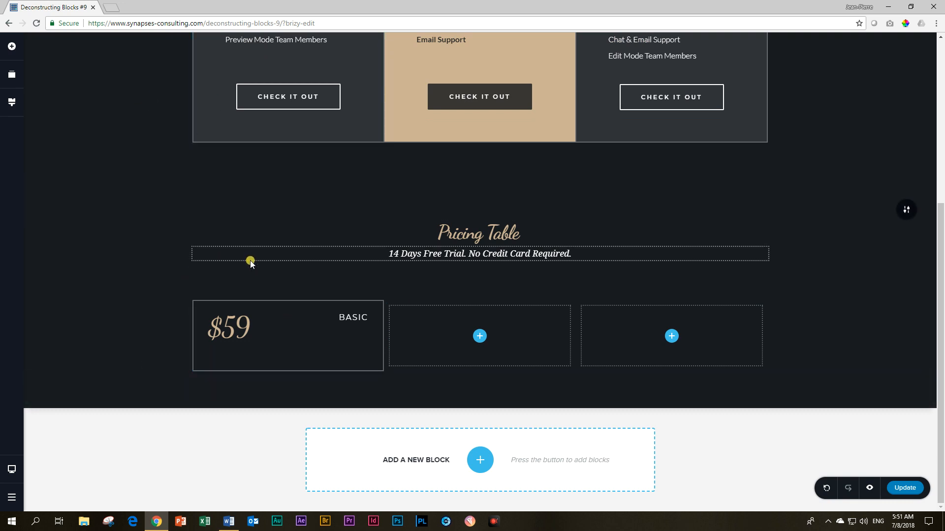
scroll(253, 262, up, 4)
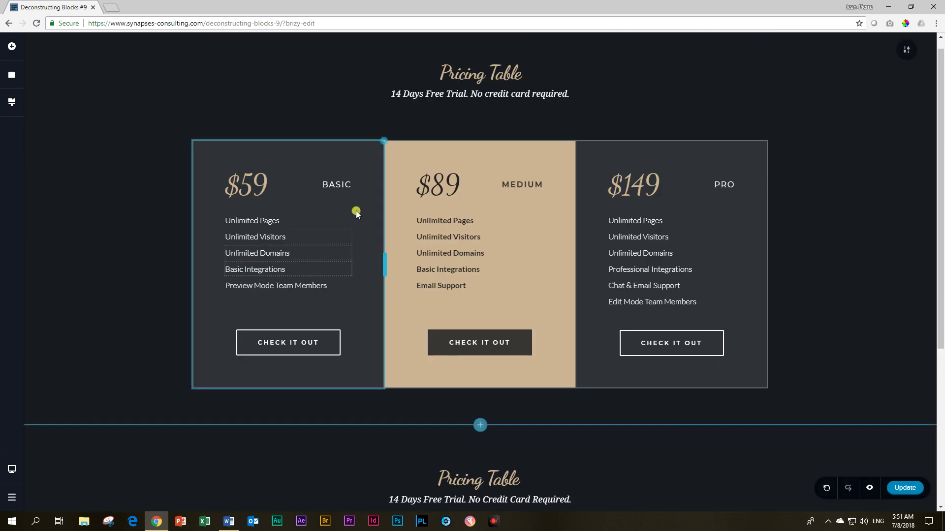
- Check the overlay colour and opacity on the original table's first column
click(380, 141)
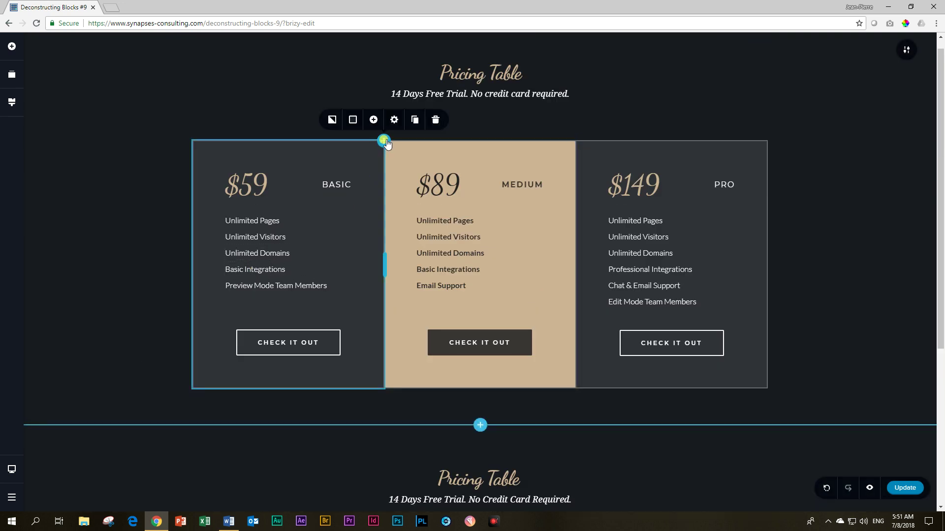
click(353, 120)
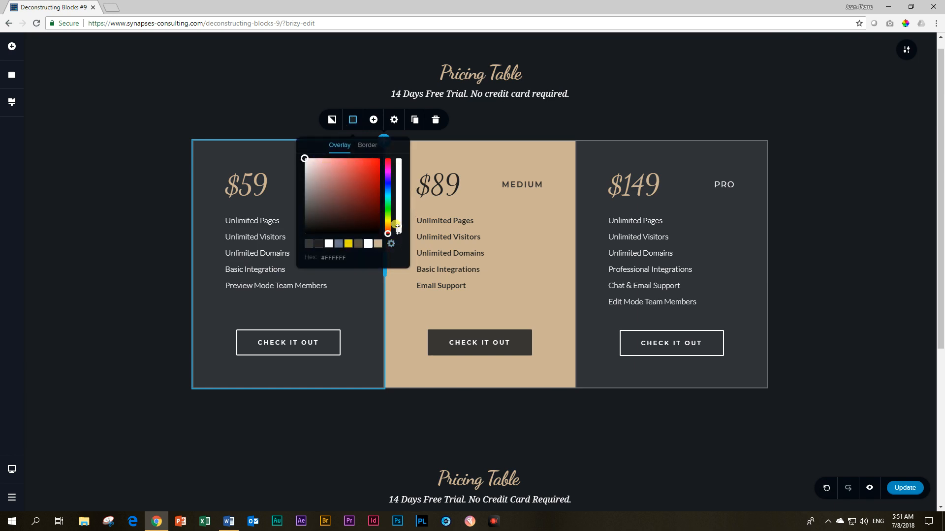
drag(397, 226, 398, 224)
click(112, 341)
scroll(110, 341, down, 5)
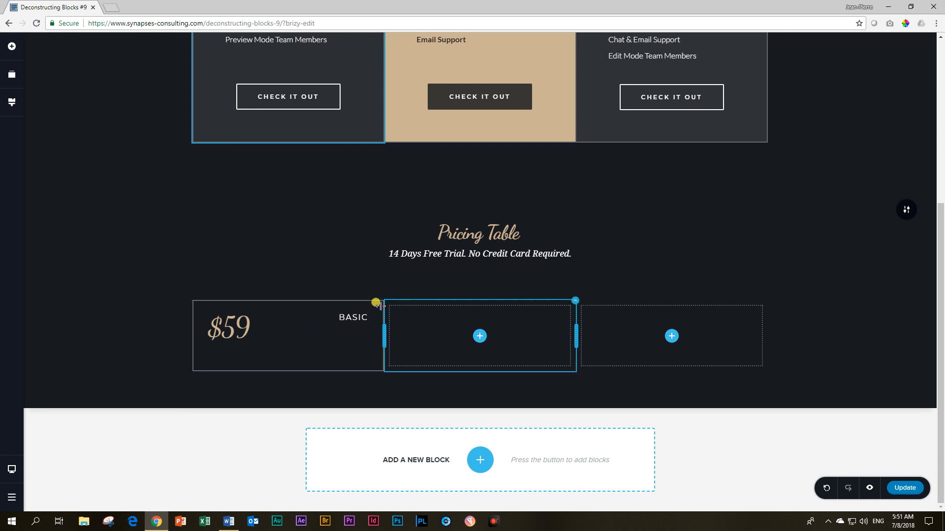
- Give the new $59 column a white overlay lowered to about 12% opacity
click(351, 284)
click(351, 280)
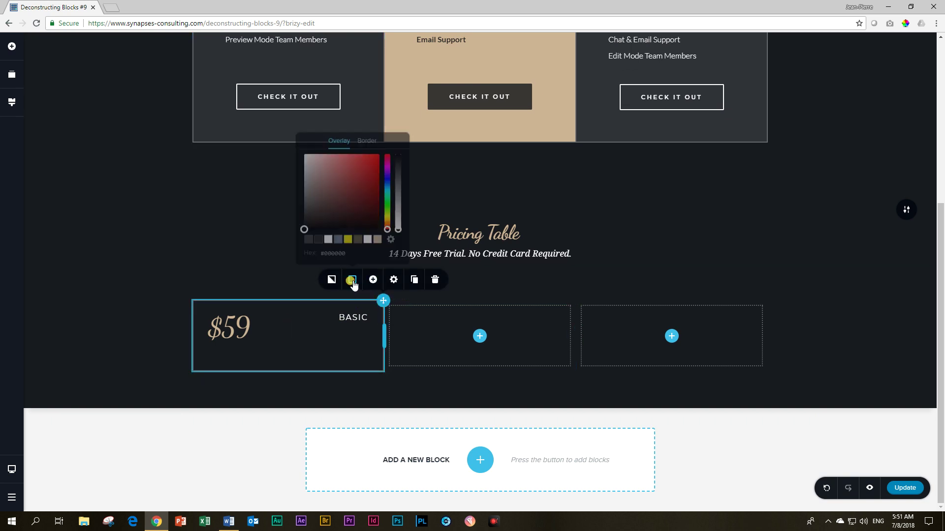
click(367, 238)
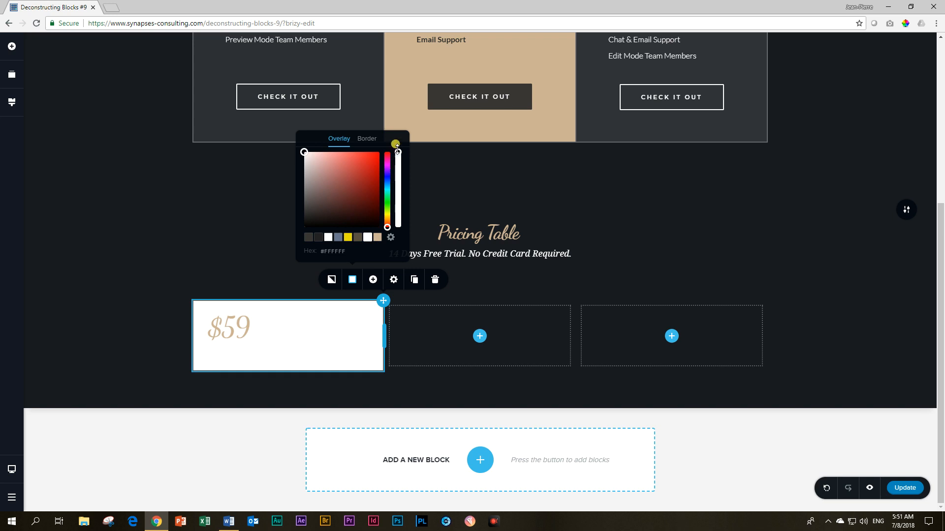
drag(398, 150, 397, 214)
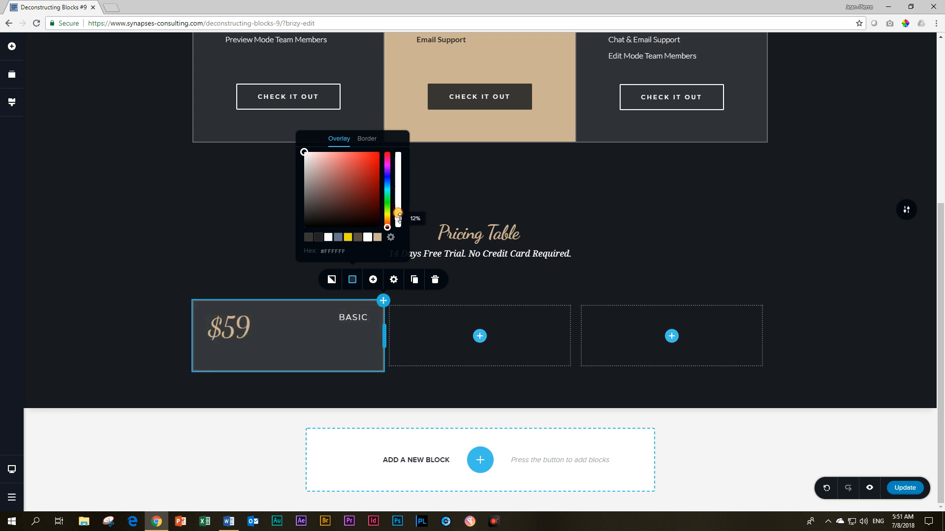
click(144, 260)
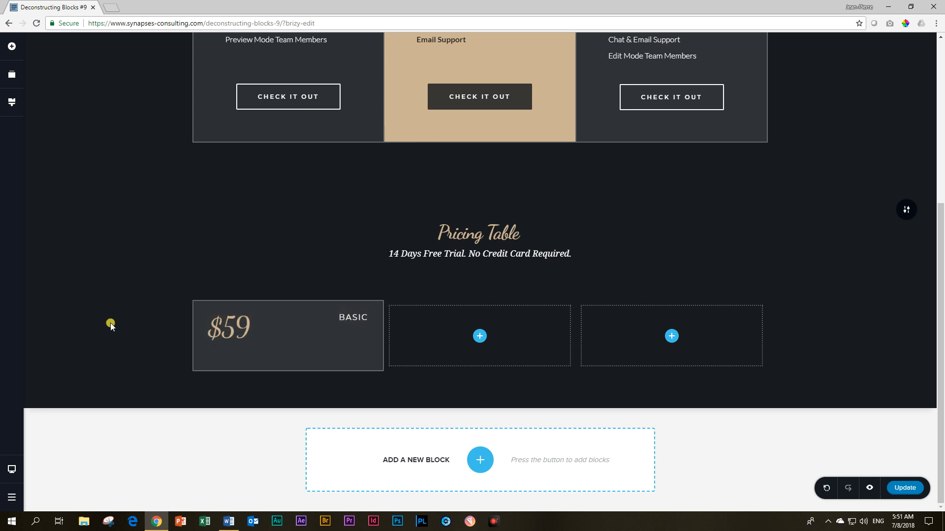
scroll(111, 324, up, 3)
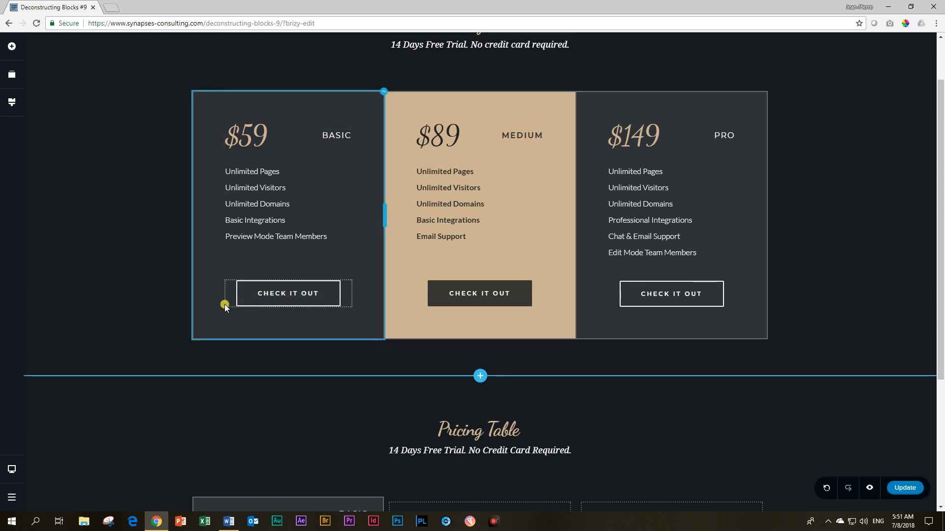
scroll(228, 289, down, 2)
scroll(348, 199, up, 3)
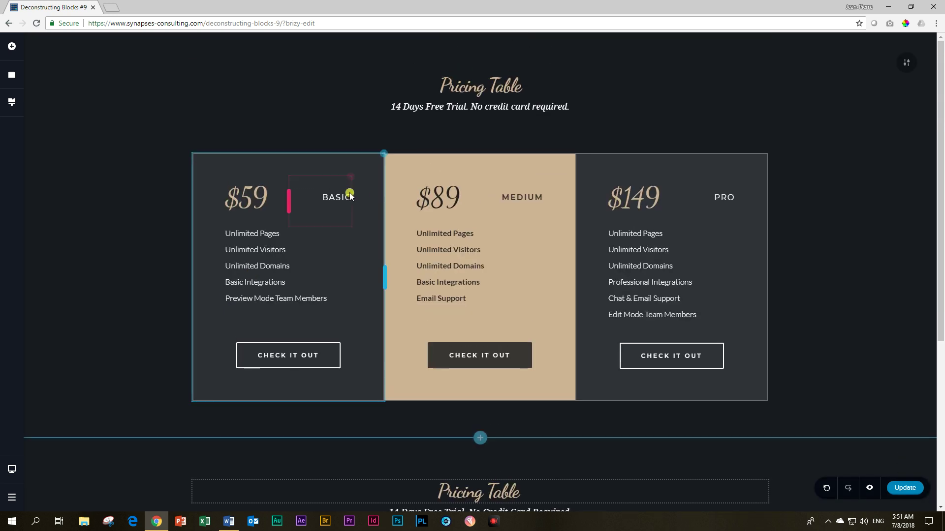
- Read the original card's padding, then set the new $59 column's padding to 45, 65, 55, 65 px
click(379, 159)
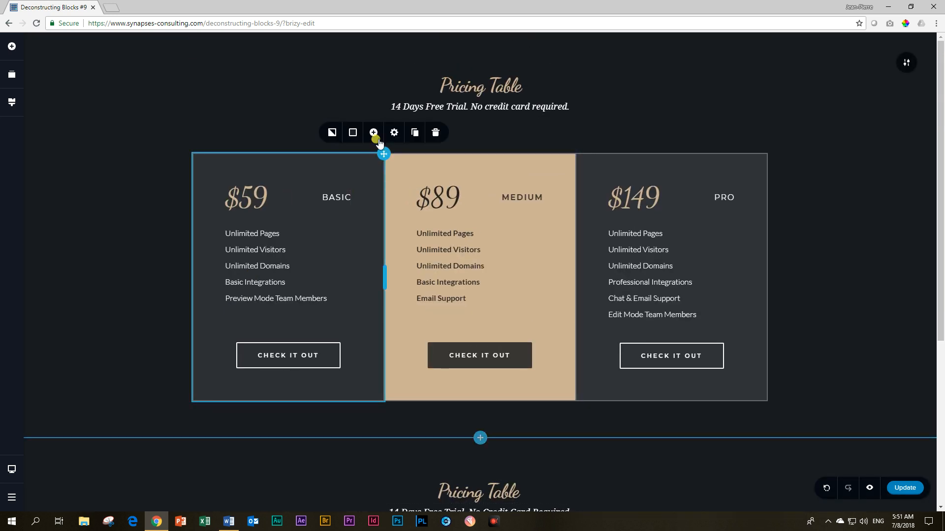
click(393, 133)
click(367, 104)
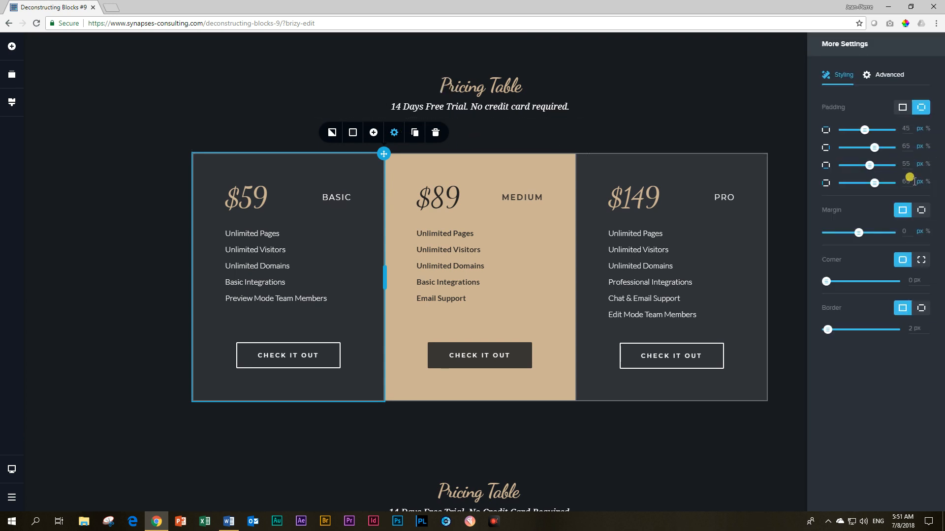
scroll(442, 258, down, 4)
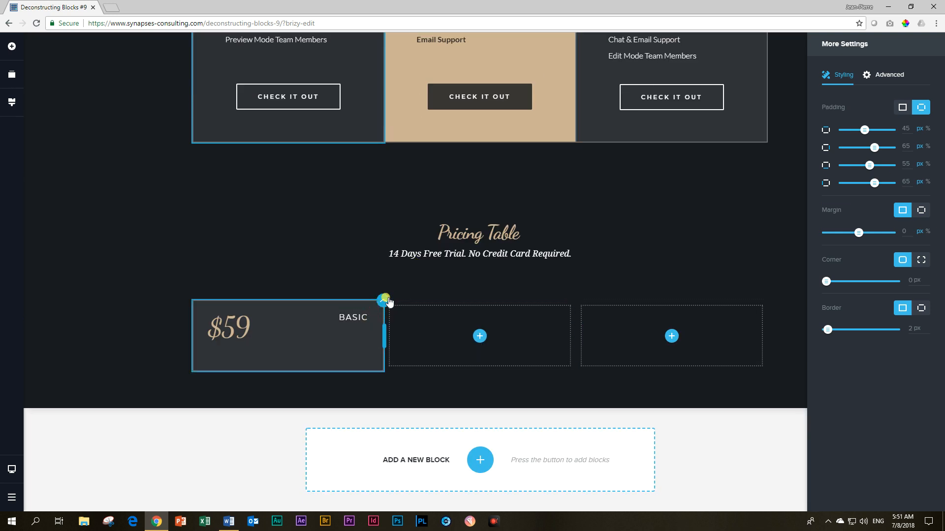
click(383, 302)
click(392, 280)
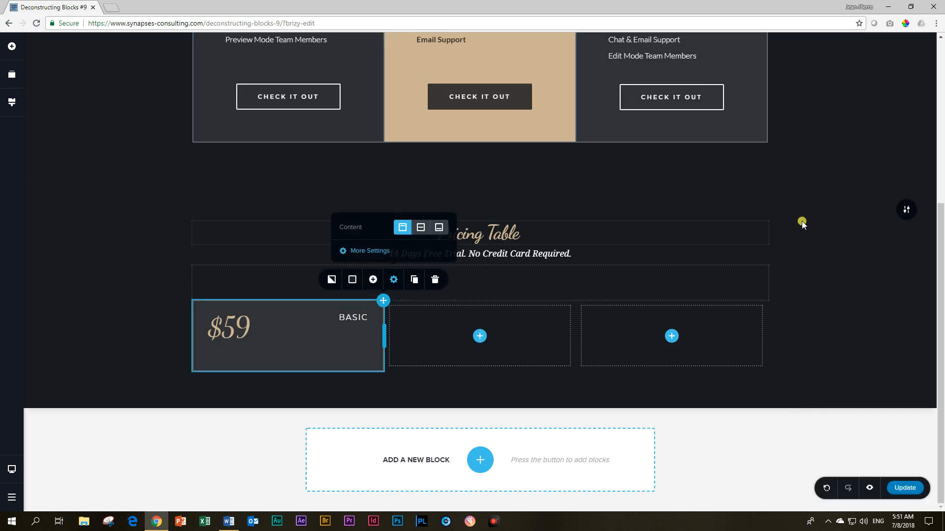
click(369, 252)
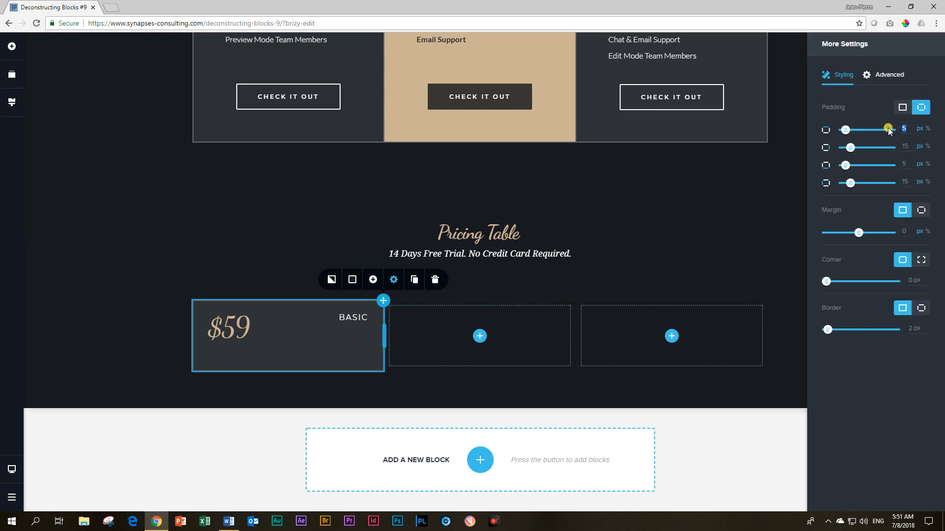
drag(846, 130, 889, 130)
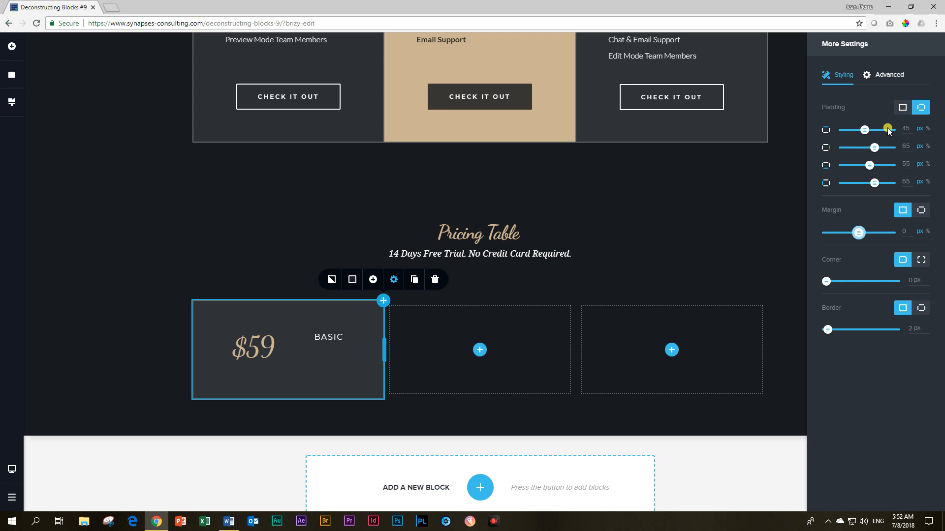
scroll(73, 277, up, 3)
scroll(74, 277, up, 3)
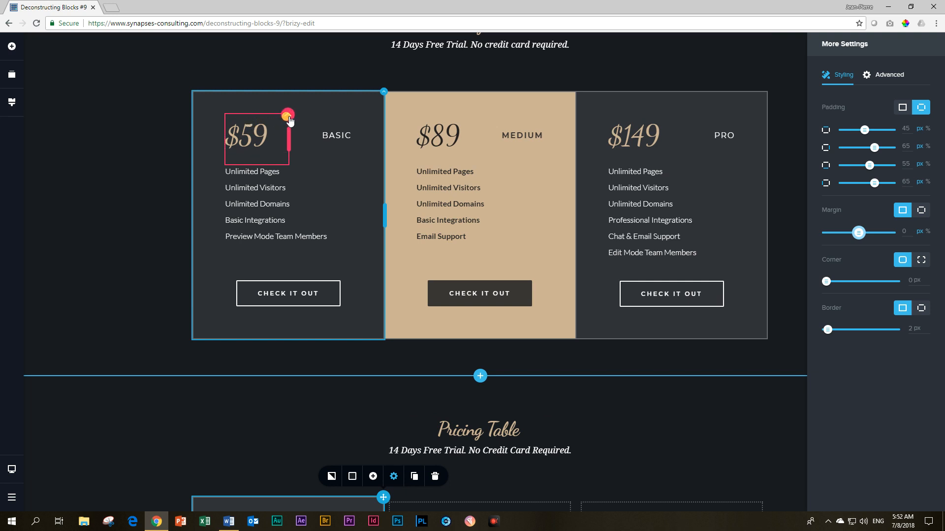
- After checking the original price column, set the new $59 inner column's padding to 0 with per-side margins
click(232, 120)
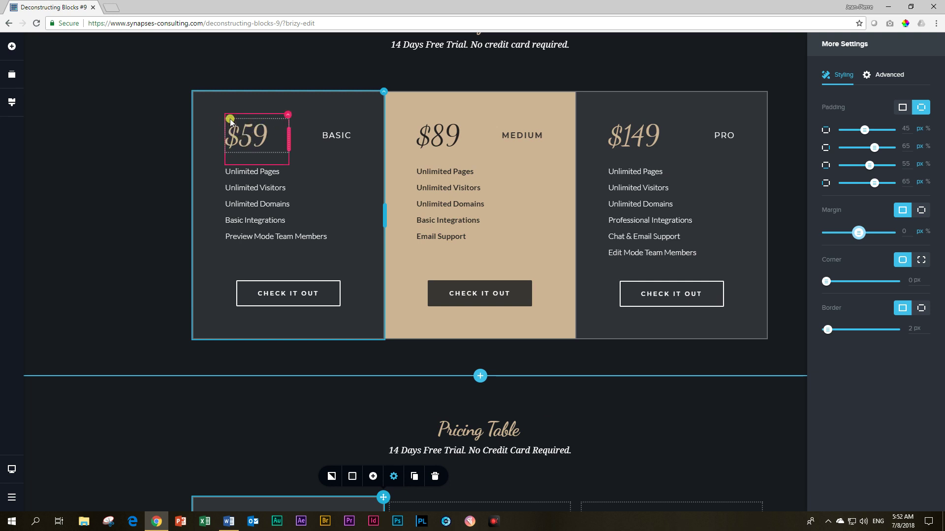
click(288, 115)
click(299, 92)
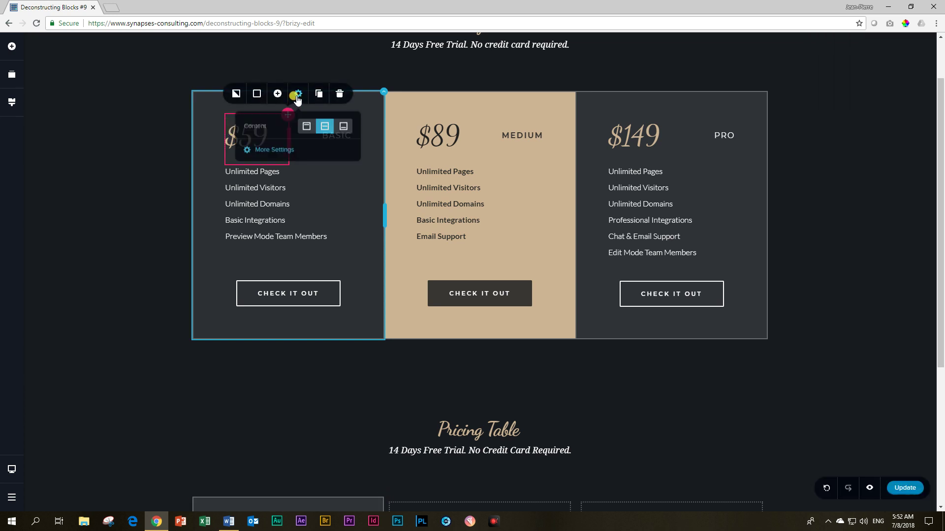
click(273, 153)
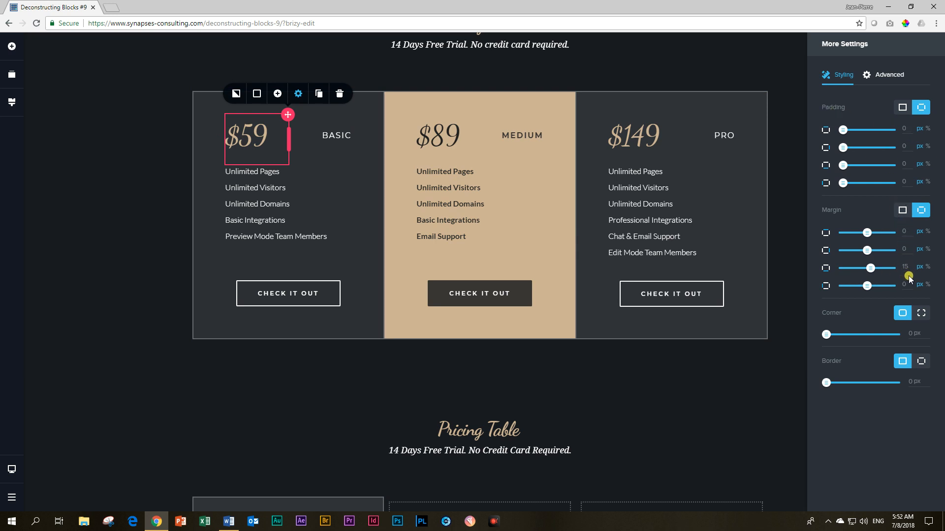
mouse_move(287, 214)
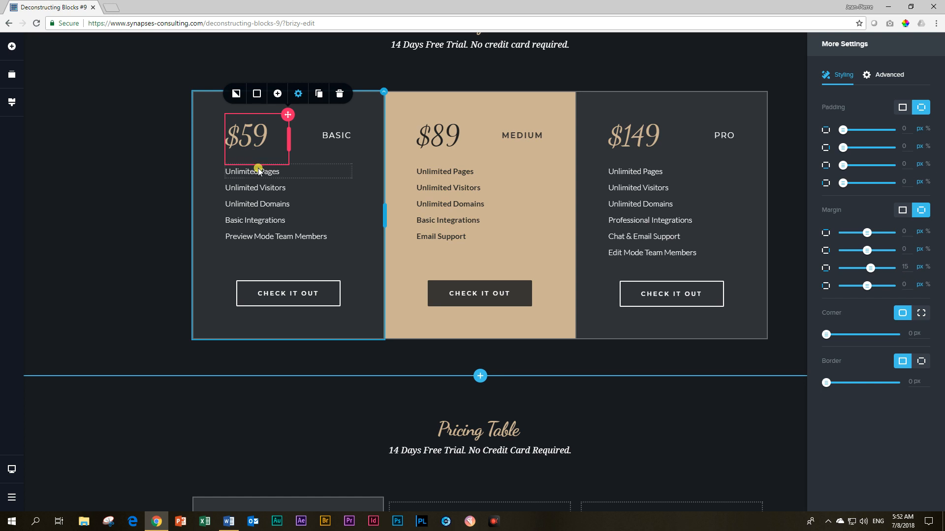
scroll(259, 169, down, 3)
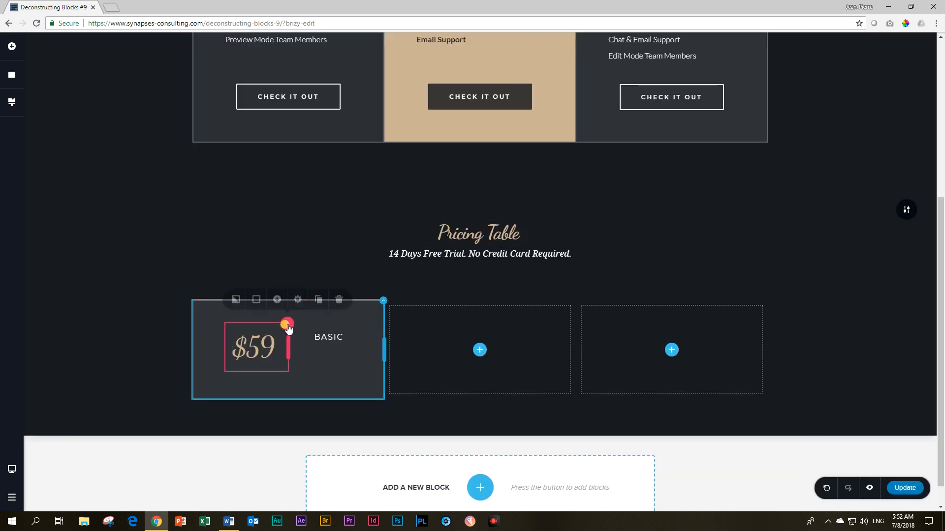
click(297, 301)
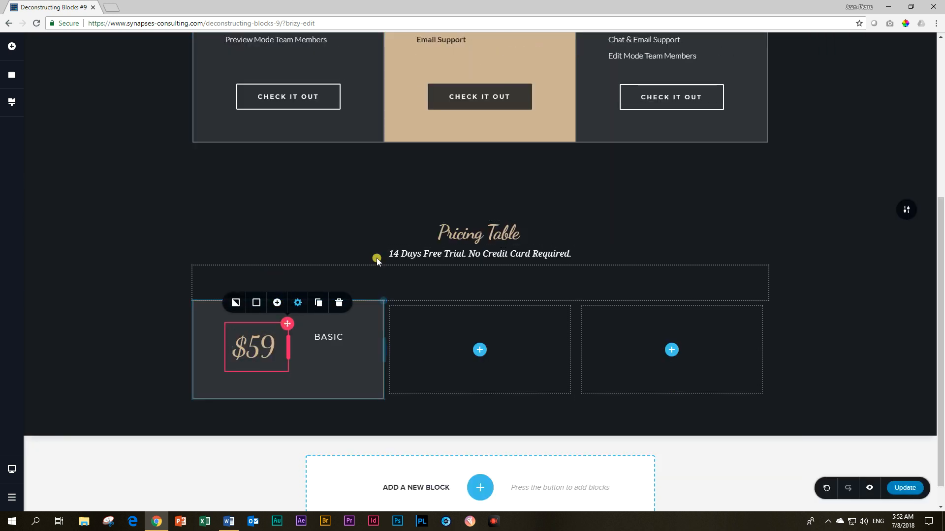
click(271, 280)
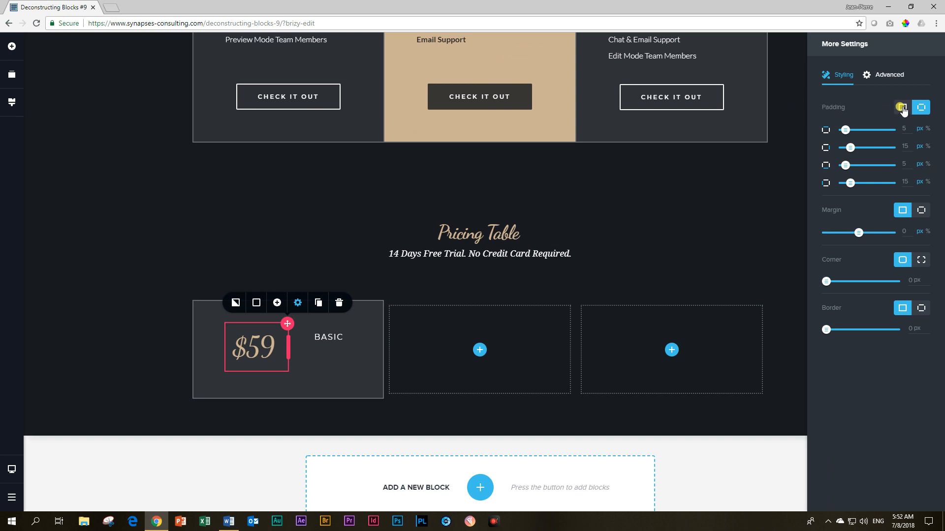
click(902, 108)
drag(845, 130, 825, 130)
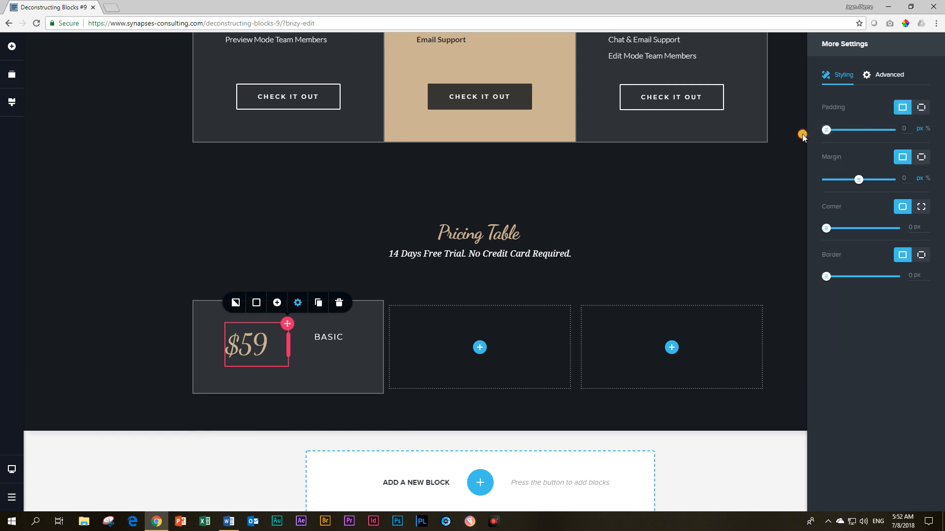
click(922, 159)
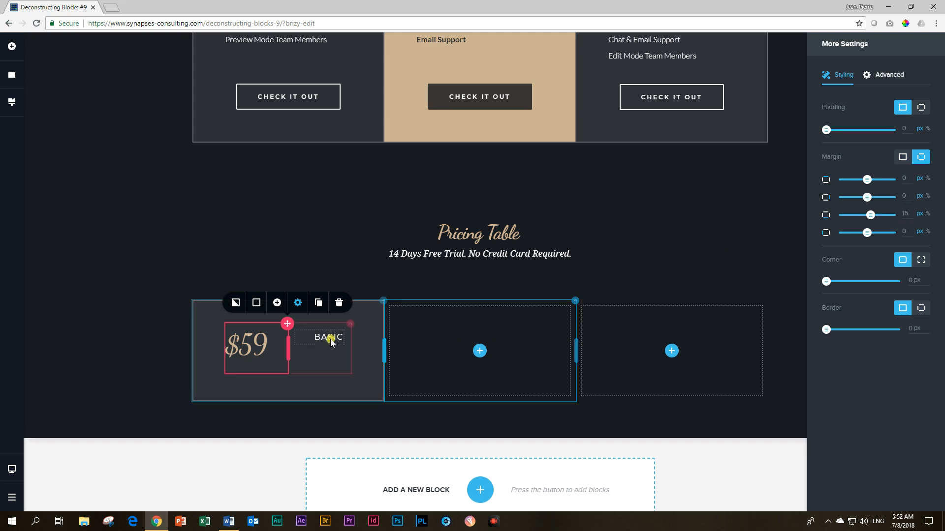
- Set the new BASIC inner column's padding to 0 and its bottom margin to 15 px
click(347, 328)
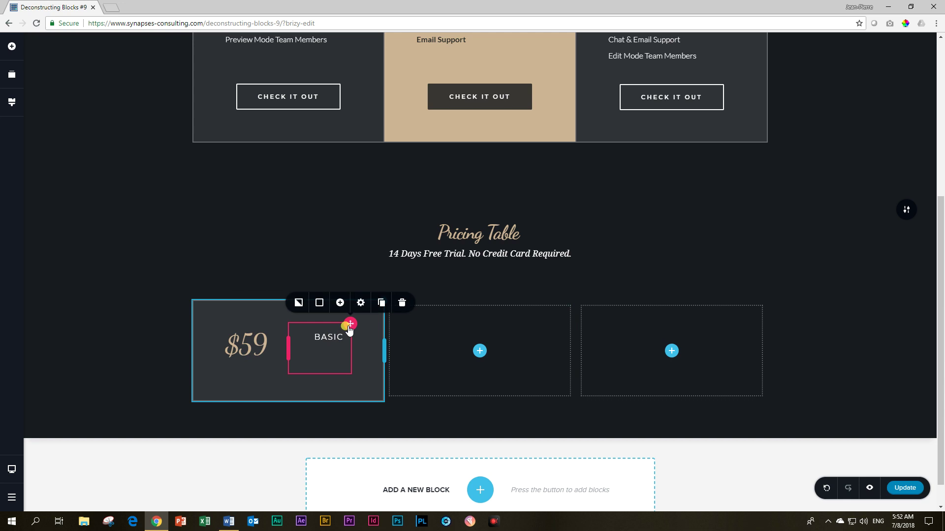
click(360, 303)
click(337, 282)
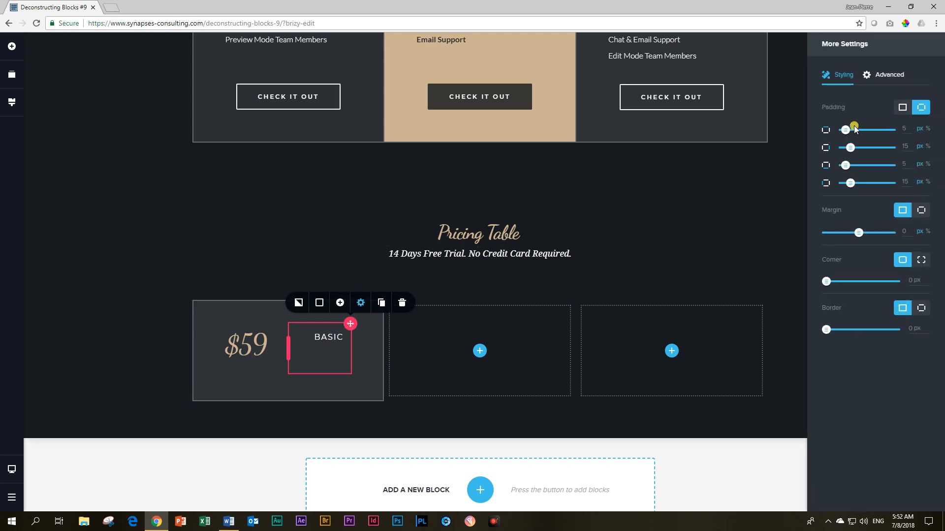
click(902, 108)
drag(845, 130, 826, 130)
click(921, 157)
double_click(904, 214)
text(15)
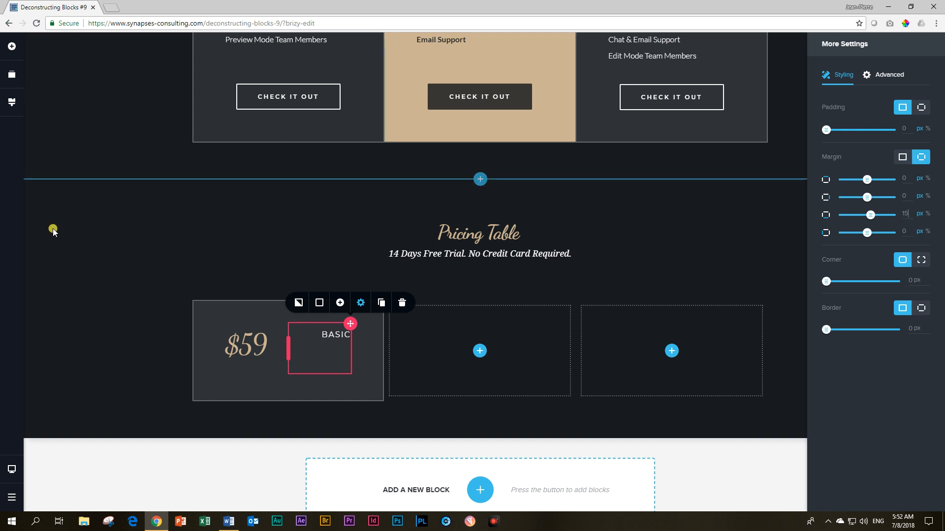
click(91, 268)
scroll(78, 310, up, 5)
scroll(84, 323, down, 3)
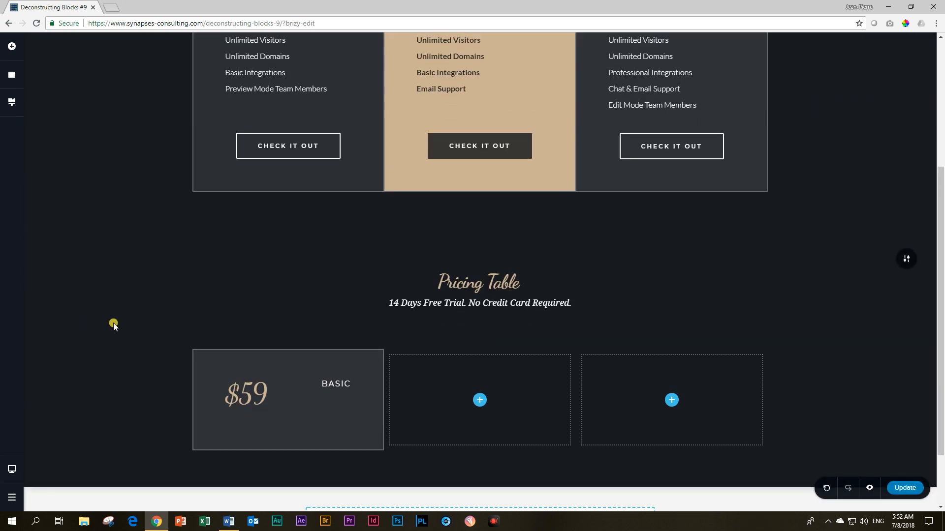
scroll(119, 322, up, 2)
click(251, 171)
- Add a Text element under the $59 price and replace its placeholder with Unlimited Pages
click(198, 221)
scroll(198, 339, down, 3)
click(11, 46)
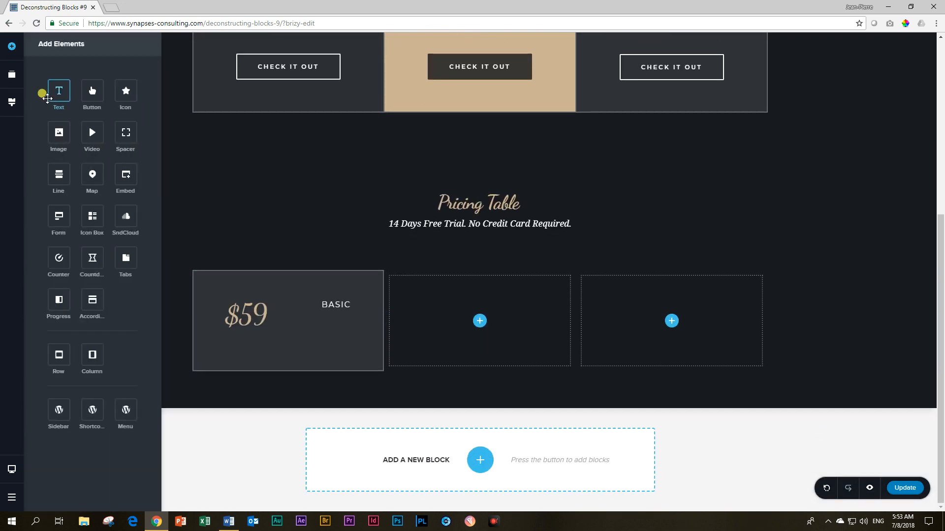
drag(59, 92, 236, 358)
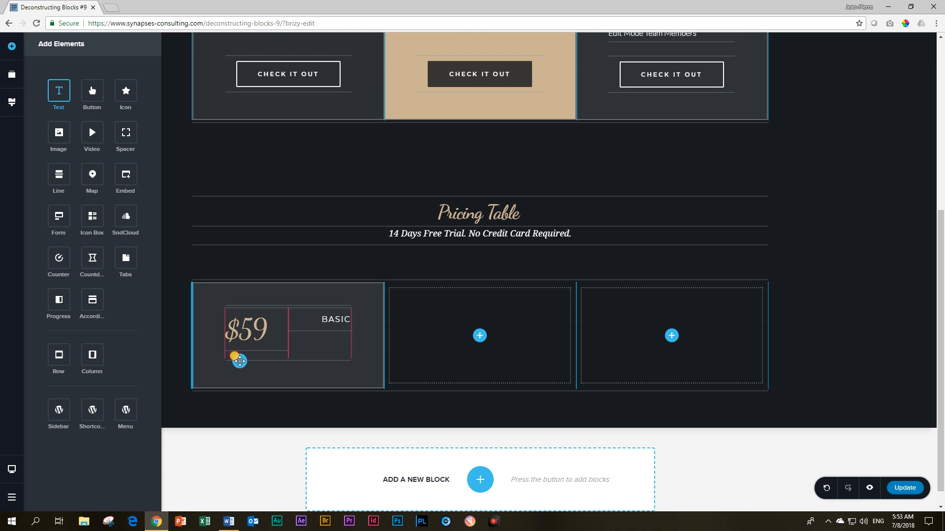
drag(236, 359, 236, 360)
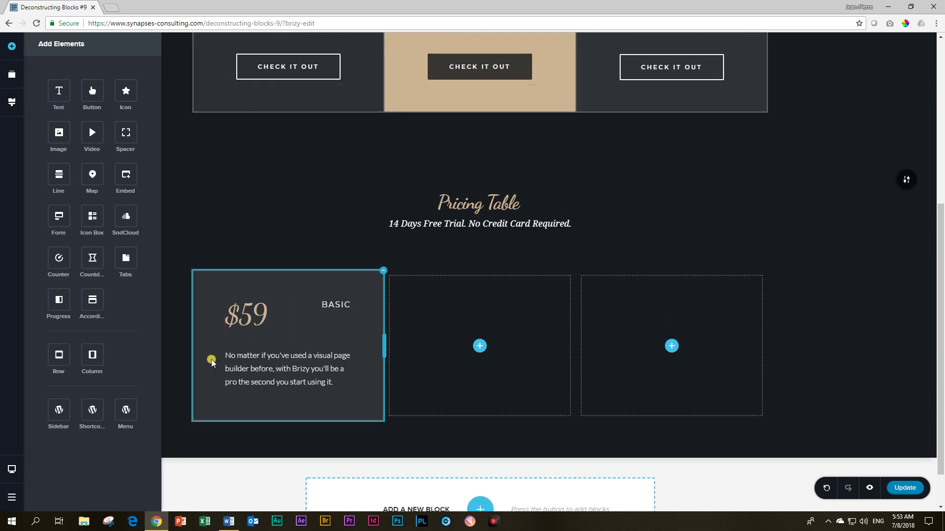
double_click(277, 371)
key(ctrl+a)
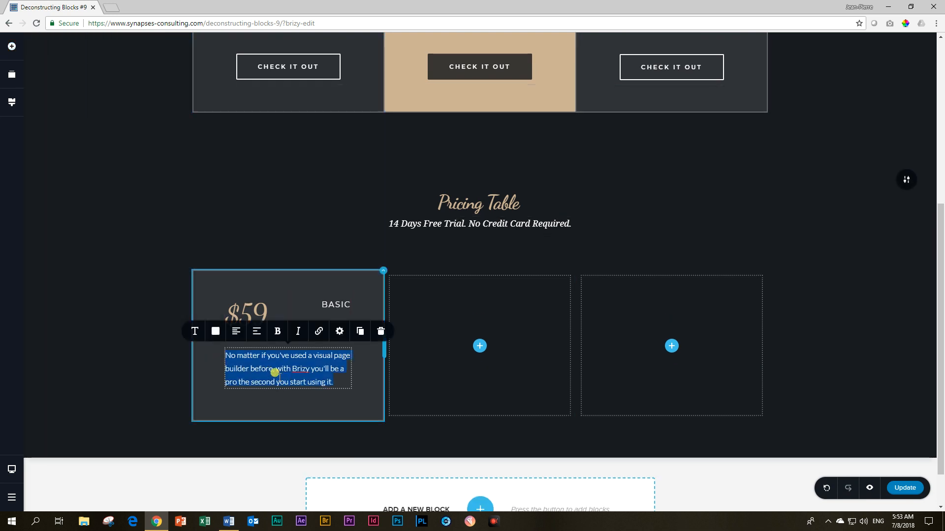
text(uN)
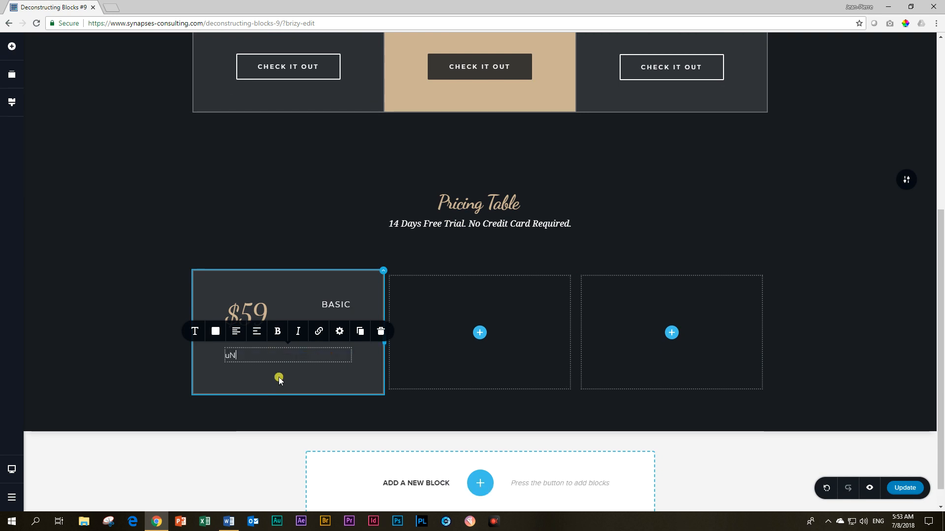
text(es)
scroll(274, 373, up, 5)
- Inspect the original Unlimited Pages line's margins in its spacing settings
click(254, 234)
click(340, 209)
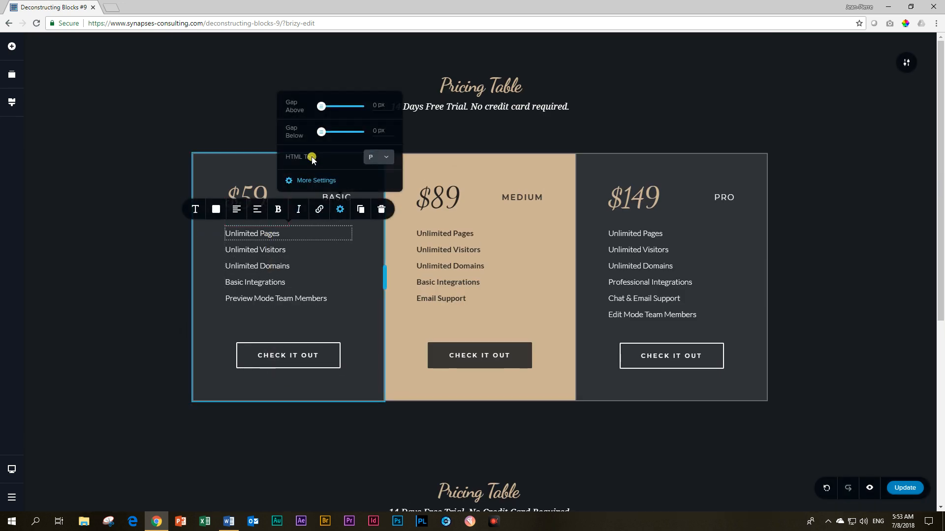
click(315, 180)
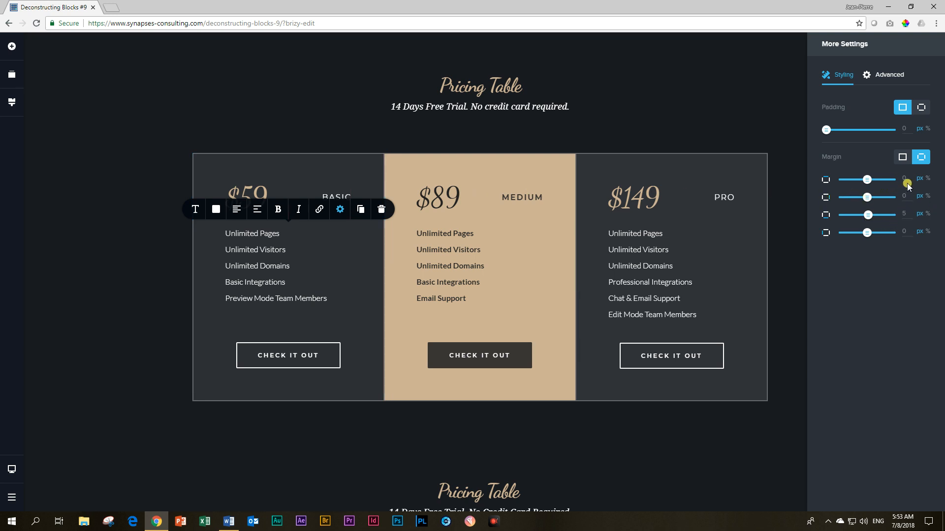
click(905, 213)
scroll(512, 298, down, 5)
scroll(511, 298, down, 3)
click(288, 332)
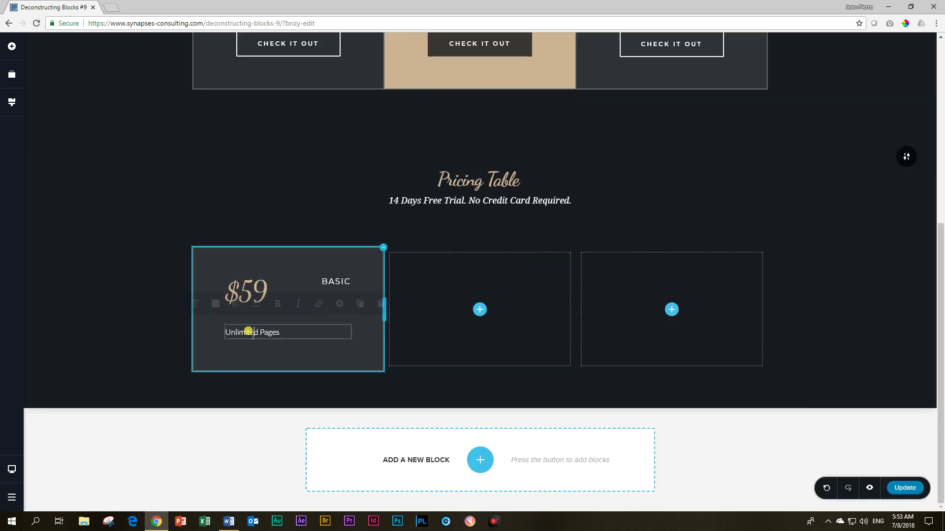
- Set the new Unlimited Pages line's top margin to 0
click(339, 307)
click(311, 279)
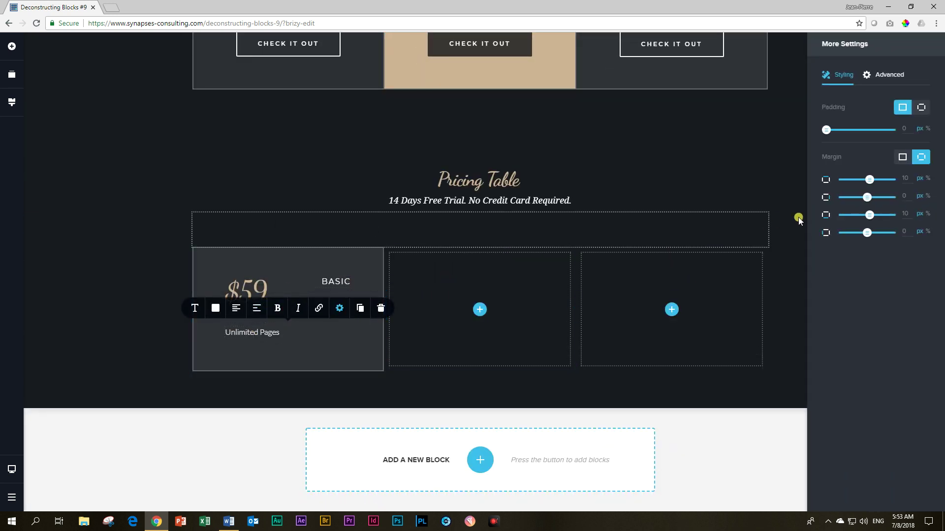
double_click(905, 178)
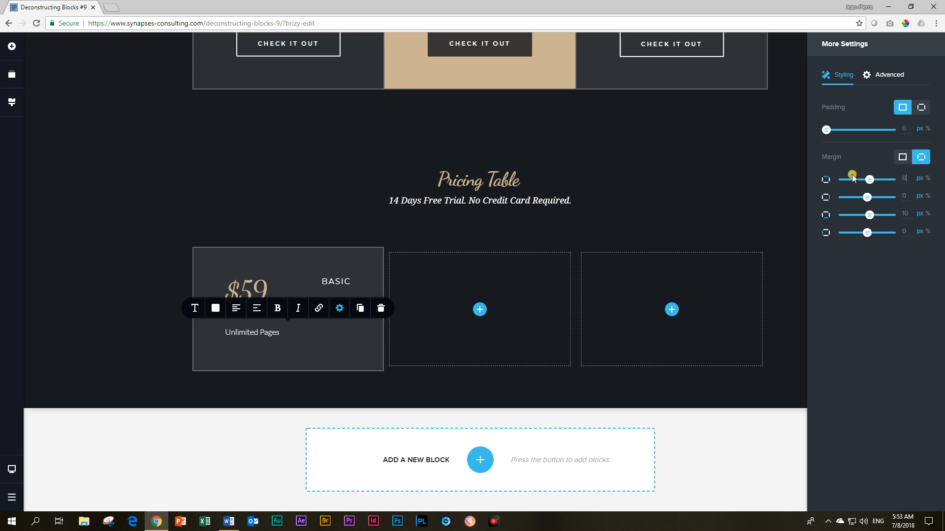
text(0)
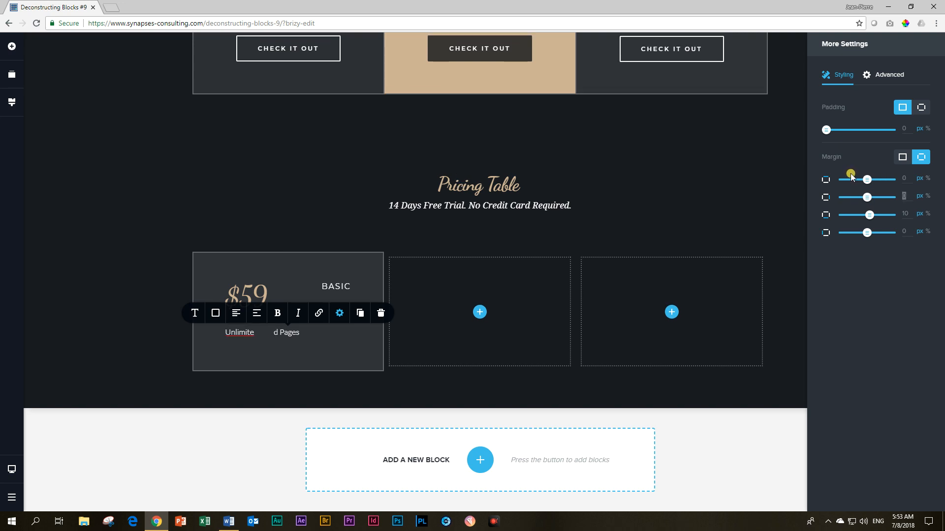
click(274, 335)
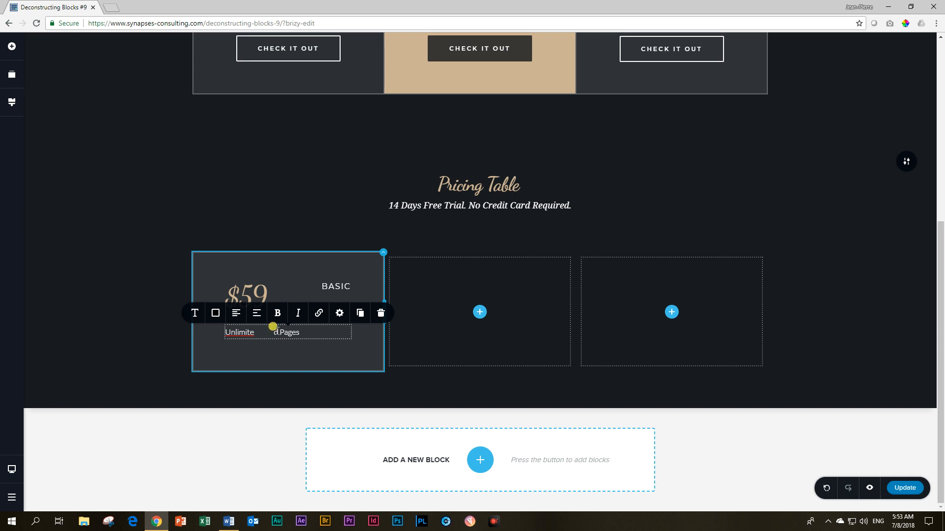
- Remove the stray gap in the text and set the line's bottom margin to 5 px
key(BackSpace)
click(194, 313)
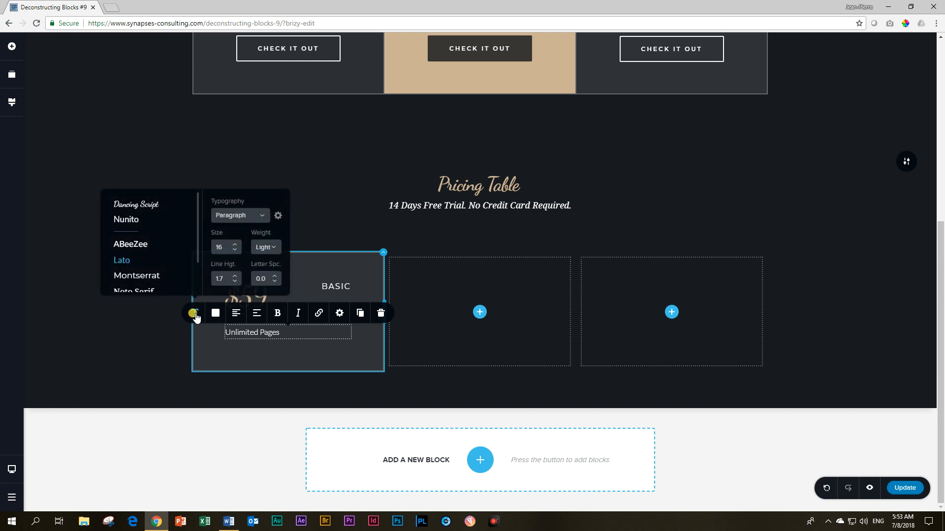
click(321, 316)
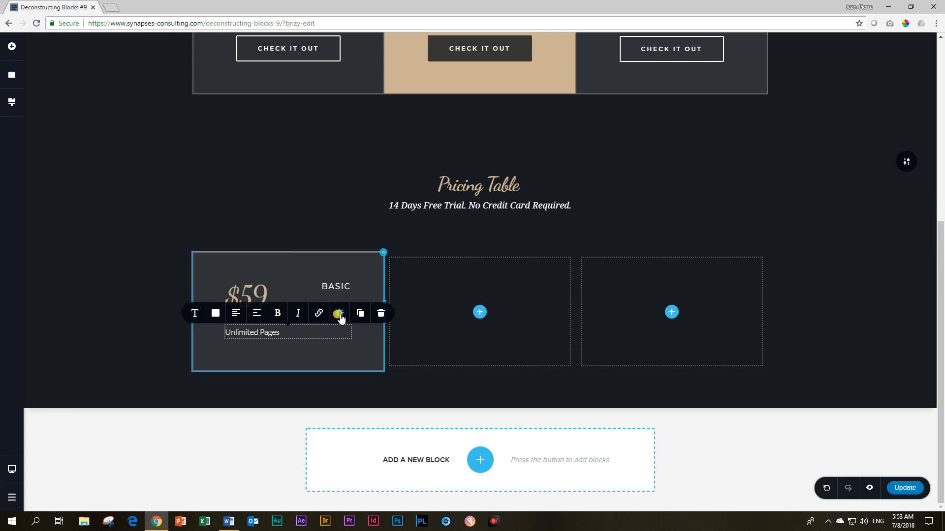
click(338, 314)
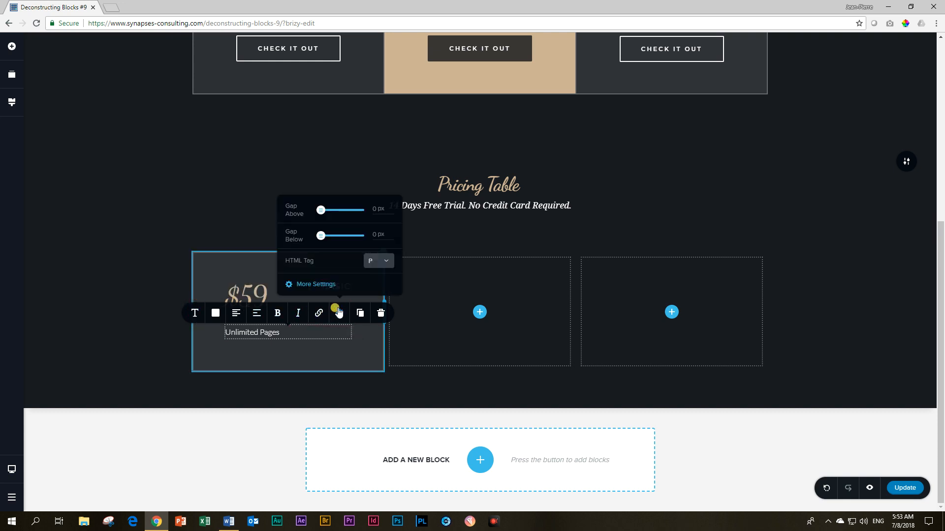
click(325, 286)
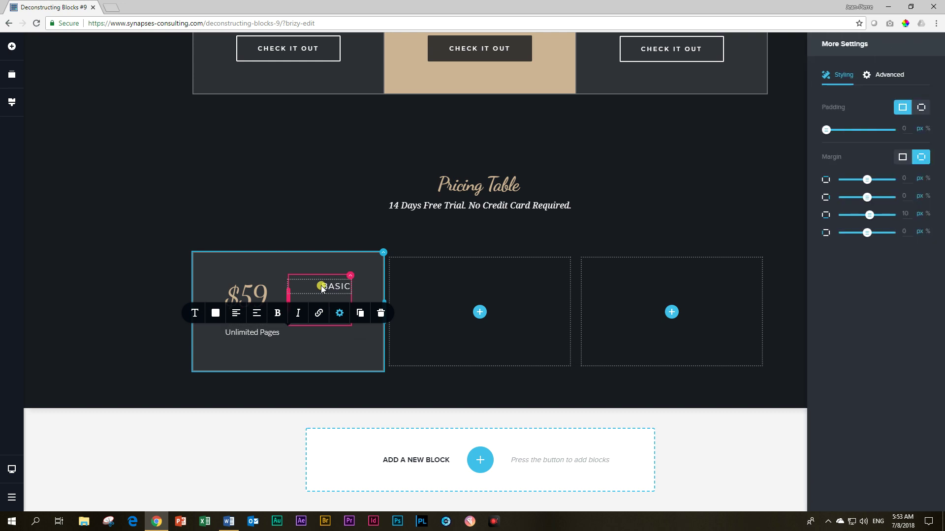
double_click(905, 214)
text(5)
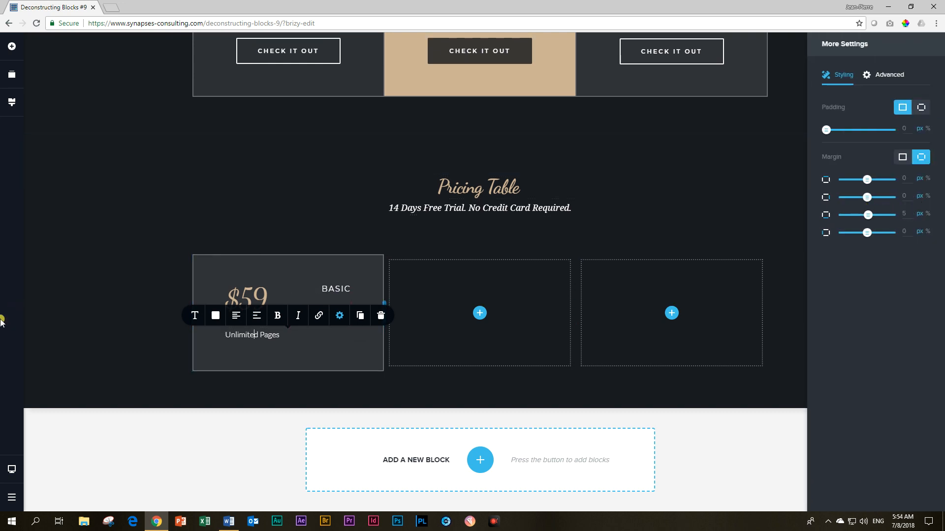
click(125, 283)
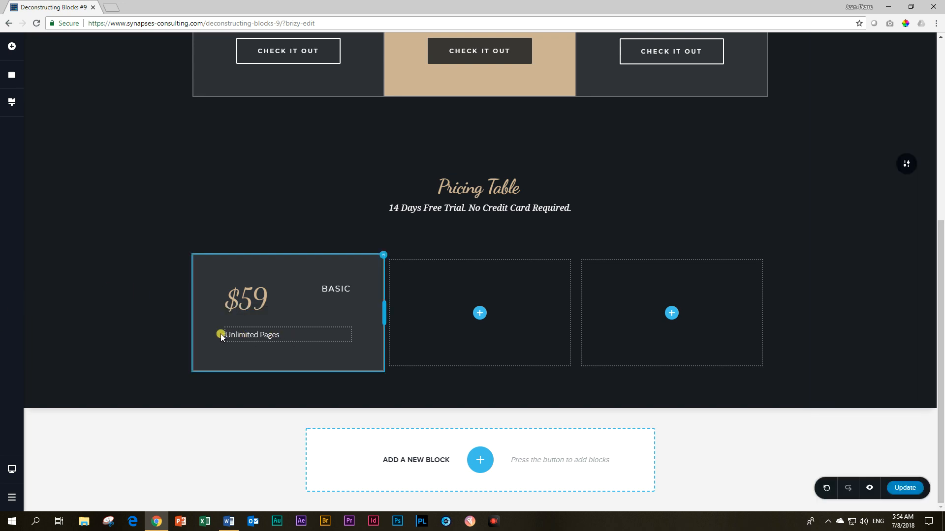
scroll(222, 336, up, 3)
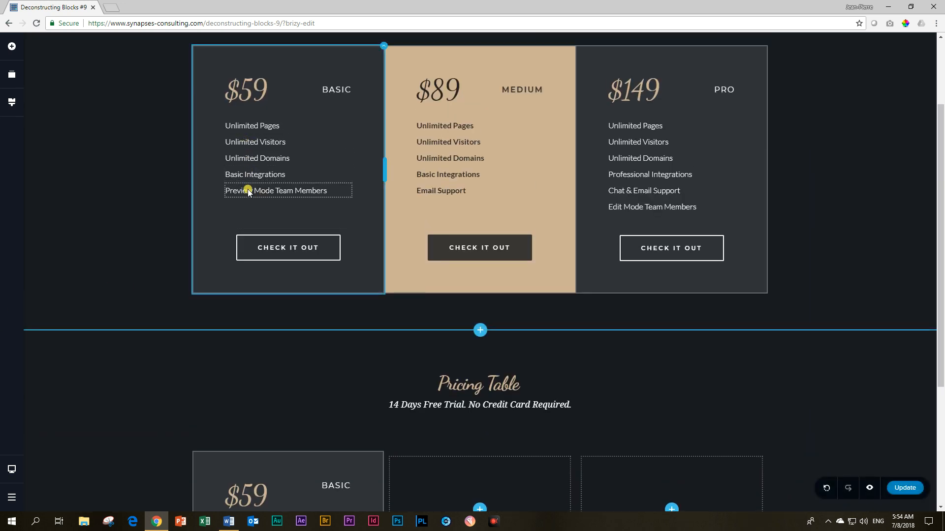
scroll(177, 369, down, 3)
- Duplicate the Unlimited Pages line until the card holds five feature lines
click(254, 336)
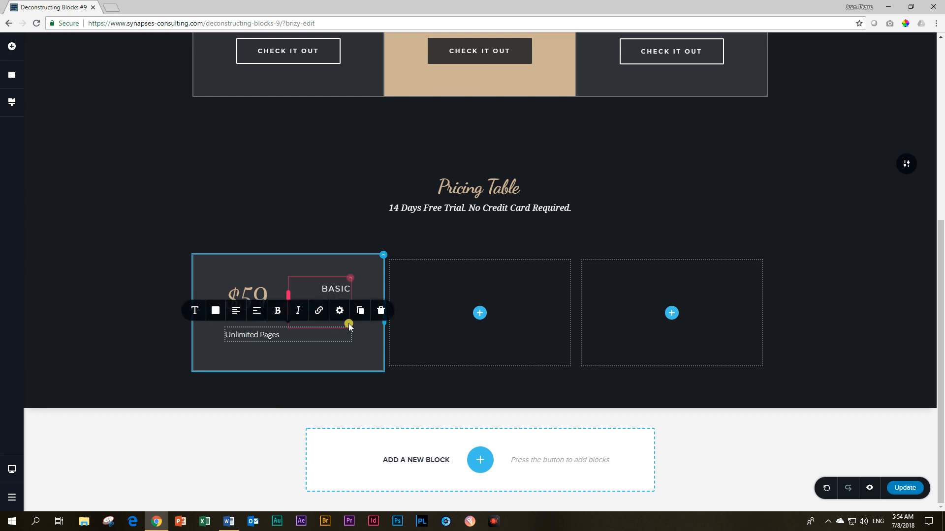
click(359, 311)
click(359, 311)
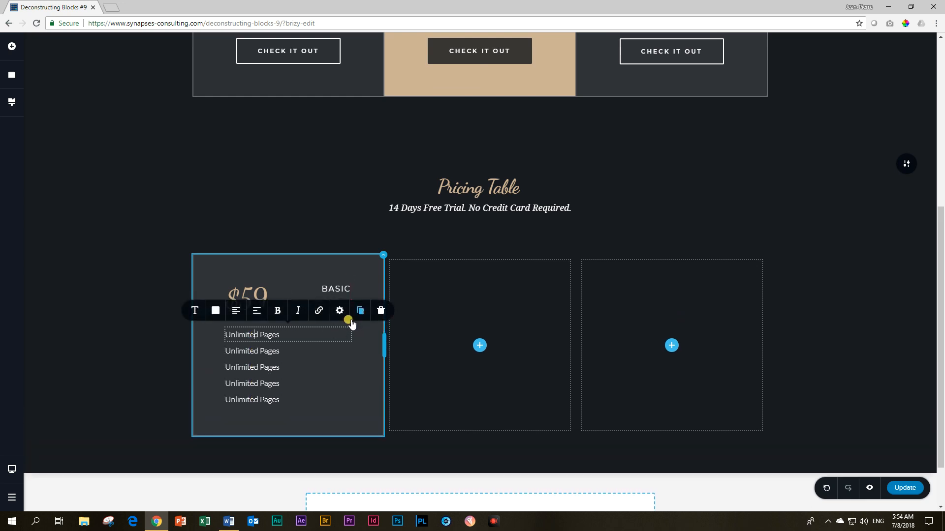
click(252, 352)
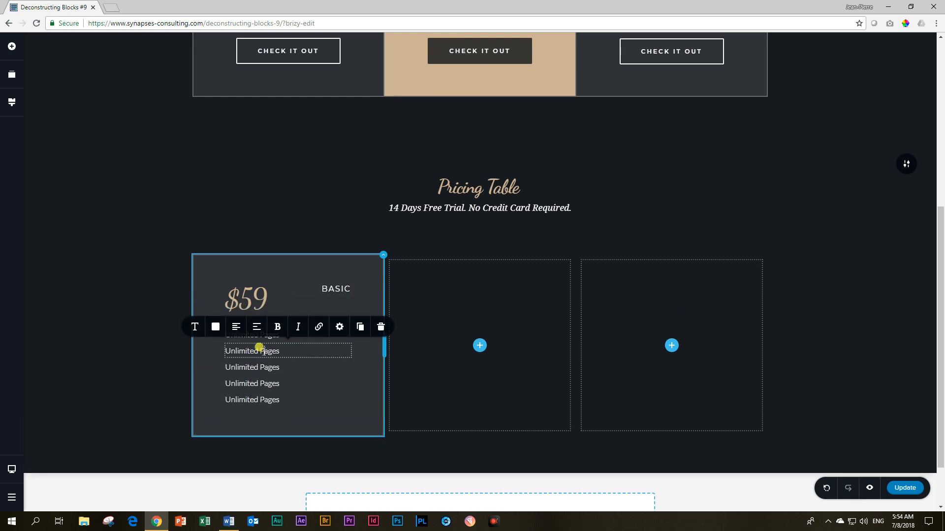
scroll(259, 347, up, 3)
scroll(280, 222, down, 4)
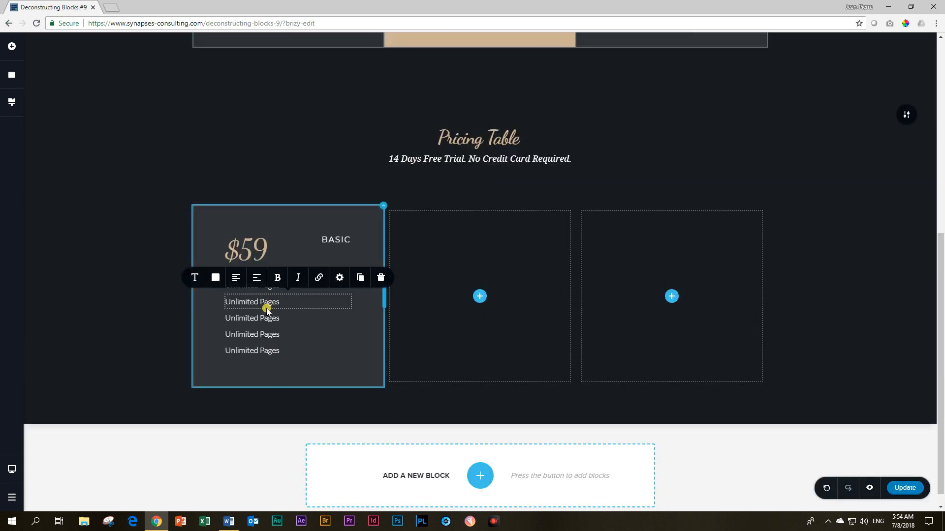
- Rewrite lines two to five with the remaining Basic features, ending with Preview Mode Team Members
double_click(269, 302)
scroll(288, 295, up, 4)
scroll(281, 170, down, 3)
scroll(312, 408, down, 2)
double_click(269, 318)
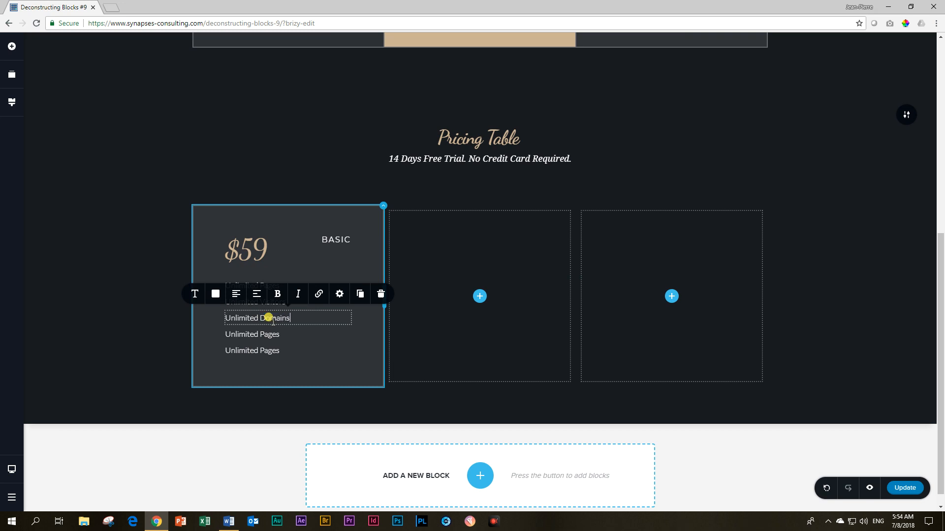
scroll(268, 318, up, 2)
scroll(269, 319, up, 2)
scroll(273, 321, up, 2)
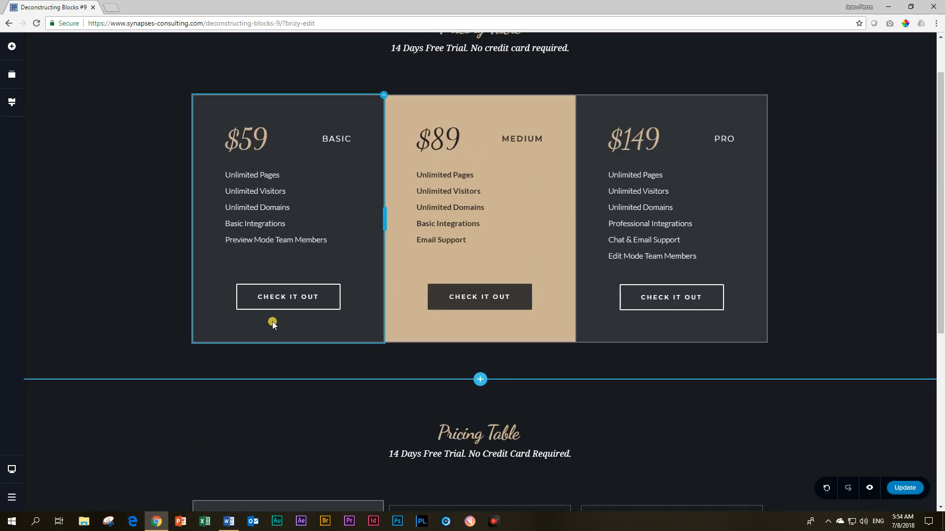
scroll(267, 376, down, 4)
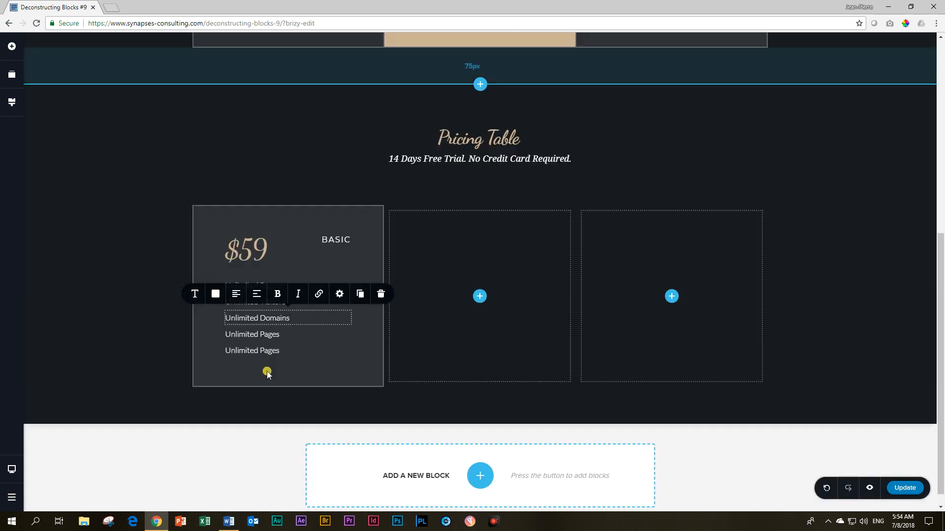
double_click(265, 334)
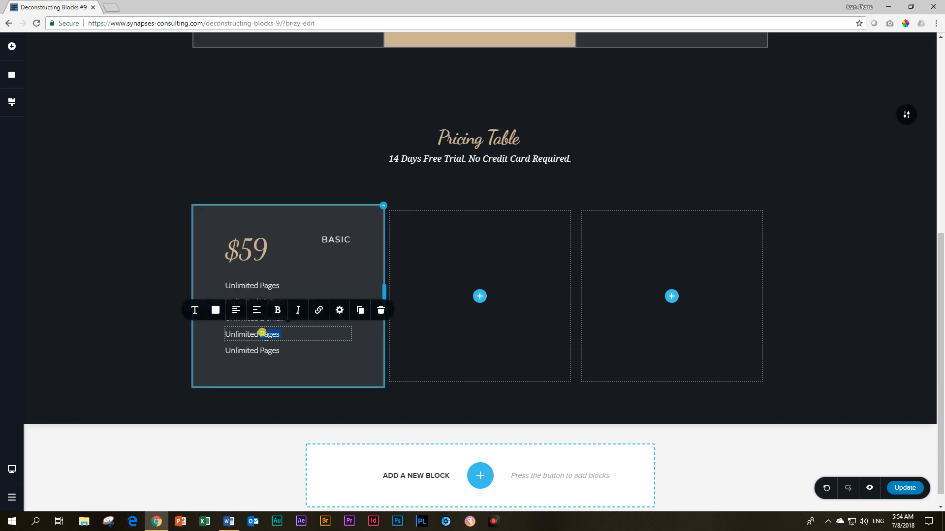
text(Basic Integrations)
scroll(289, 325, up, 5)
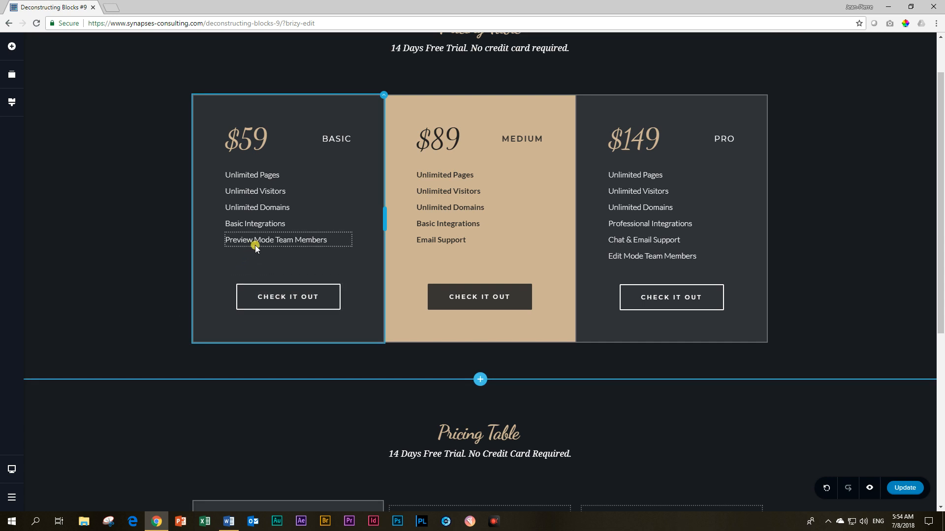
scroll(256, 247, down, 5)
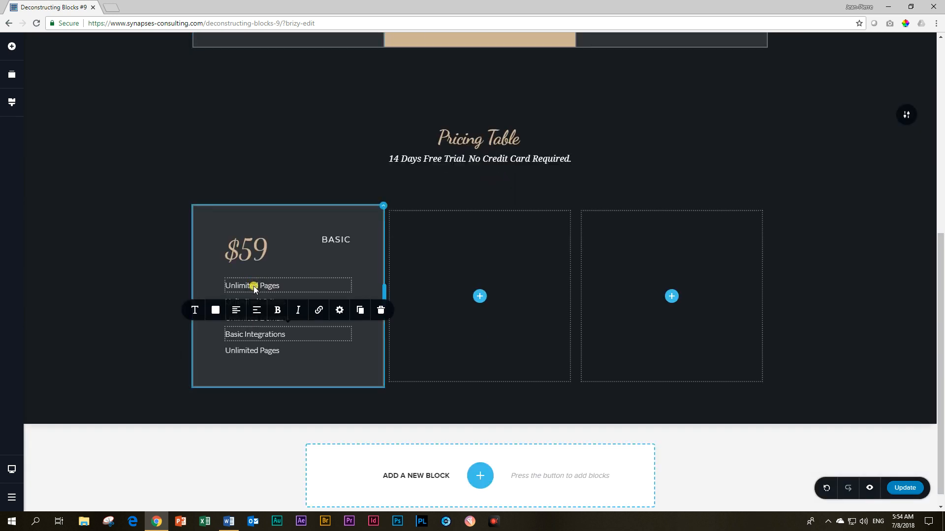
scroll(253, 285, up, 3)
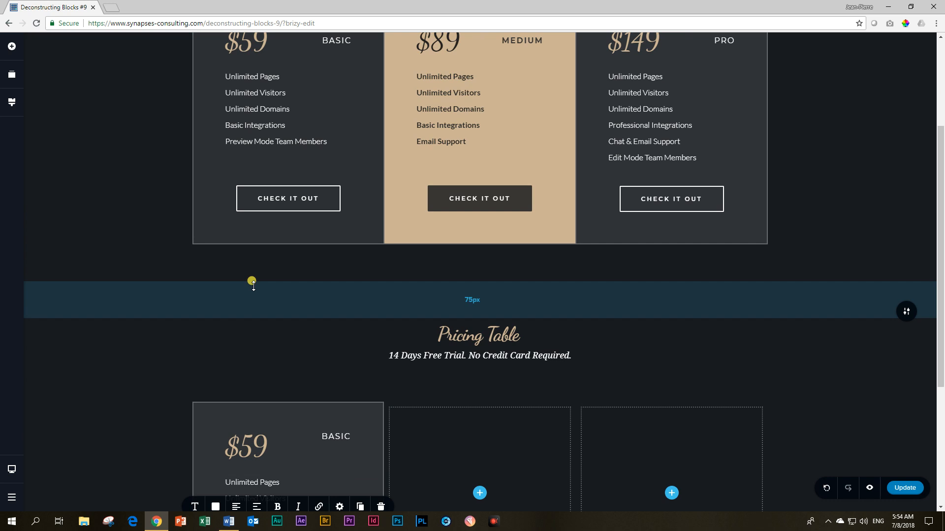
scroll(252, 282, down, 3)
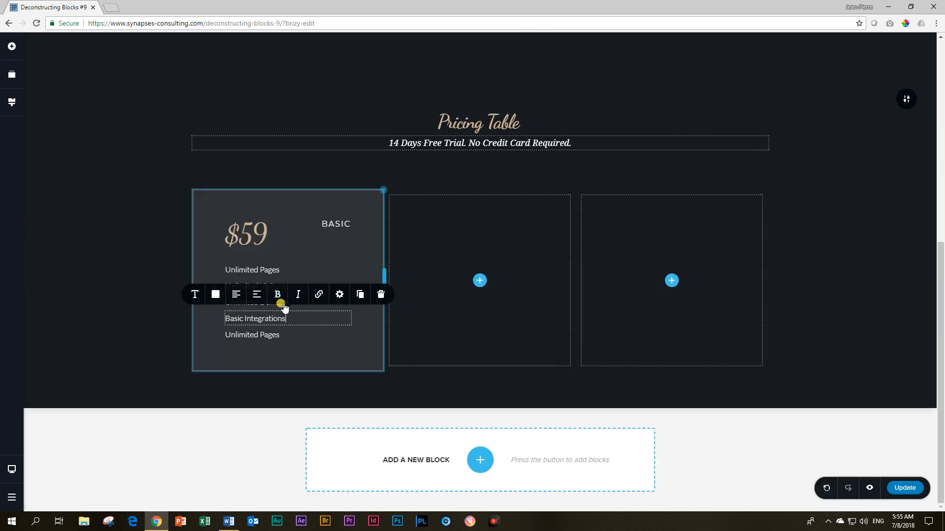
double_click(262, 335)
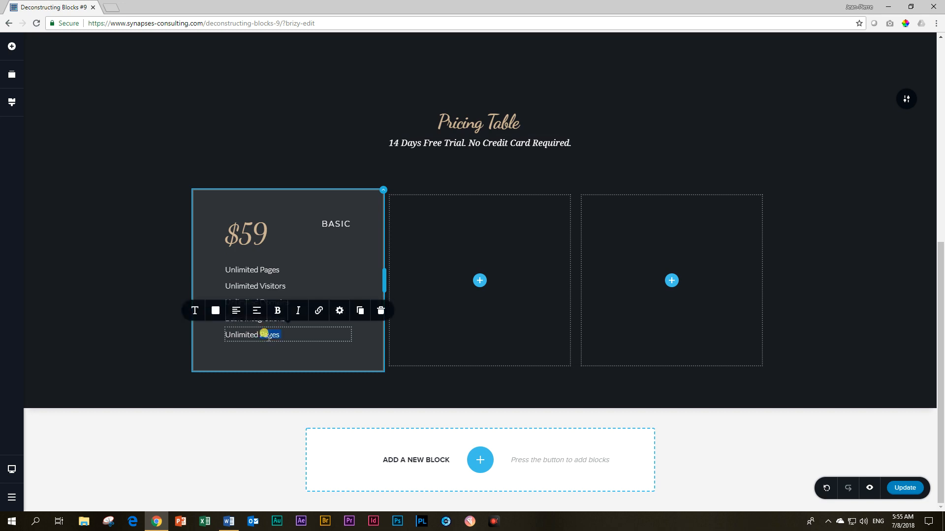
text(Preview Mode Team Members)
click(134, 350)
click(275, 309)
scroll(236, 311, up, 5)
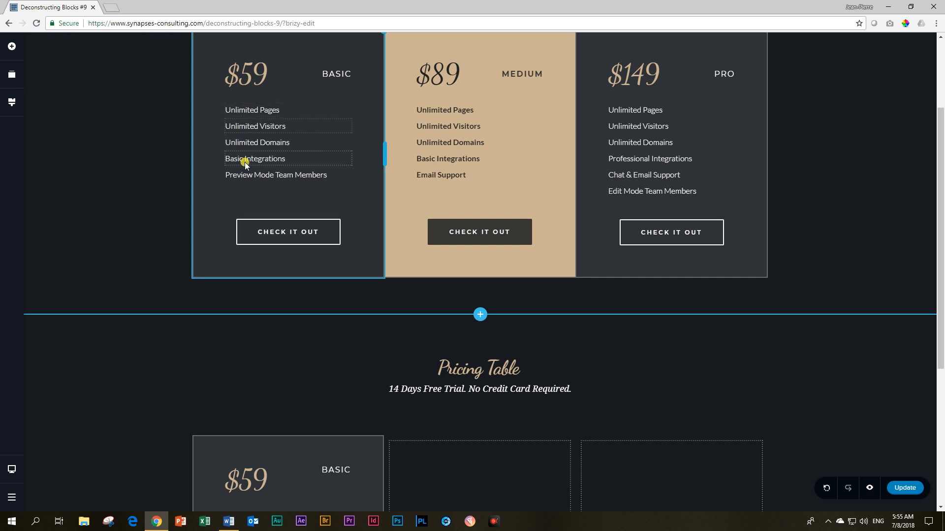
scroll(250, 204, down, 3)
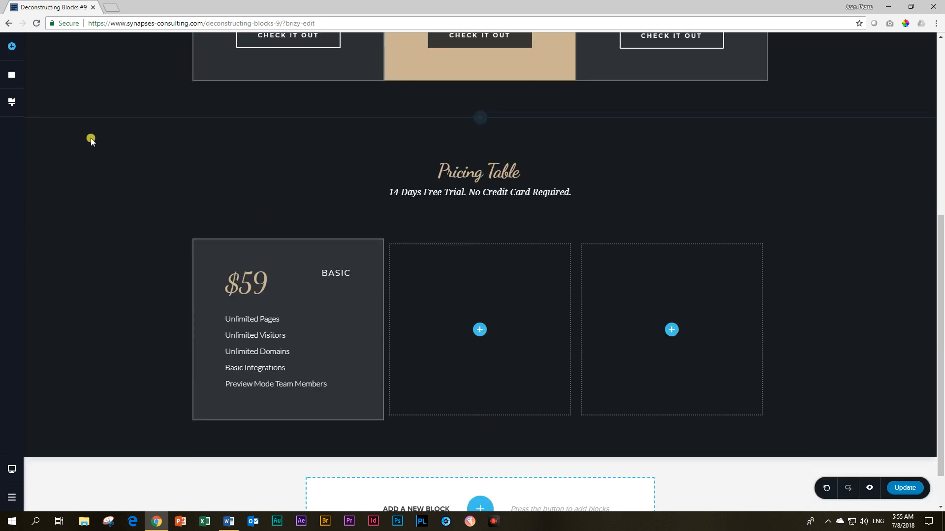
- Add a Spacer under the feature list and enlarge it to a 60 px height
click(12, 46)
drag(126, 135, 233, 404)
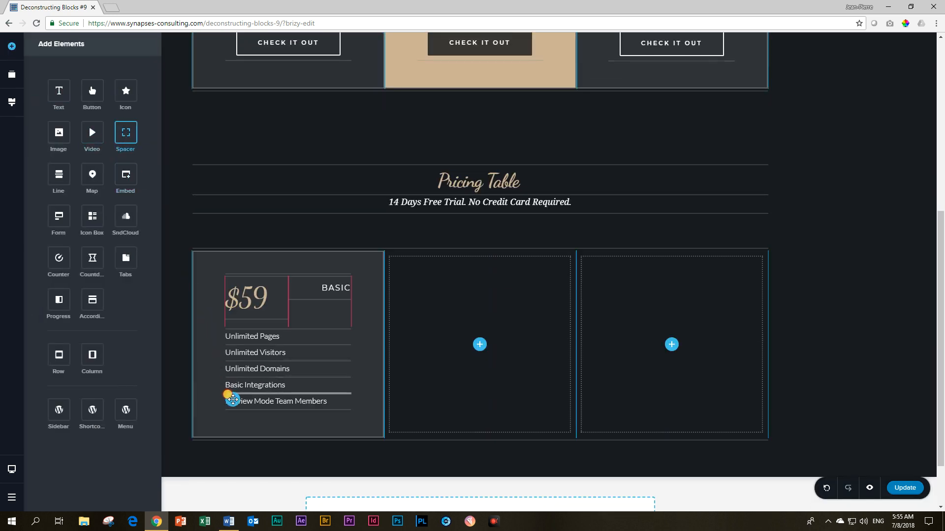
click(280, 400)
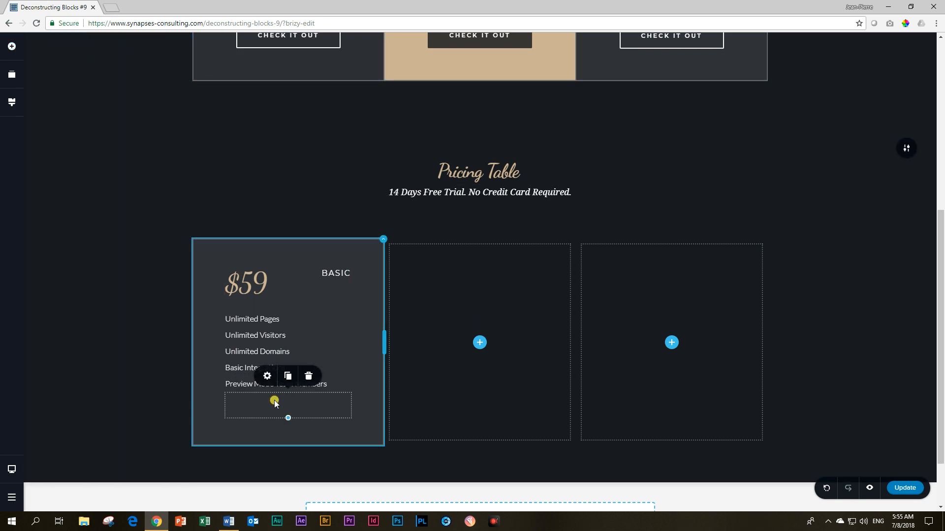
scroll(258, 267, up, 3)
scroll(258, 266, down, 3)
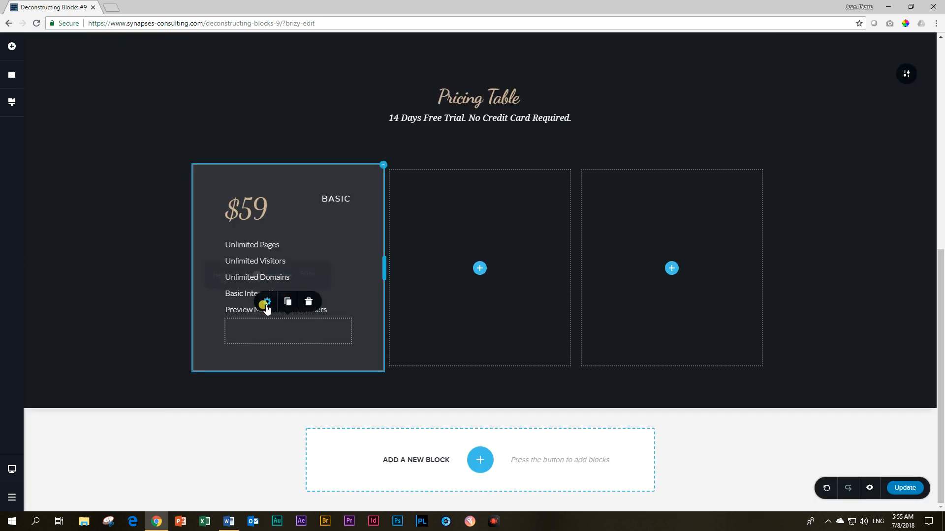
click(267, 301)
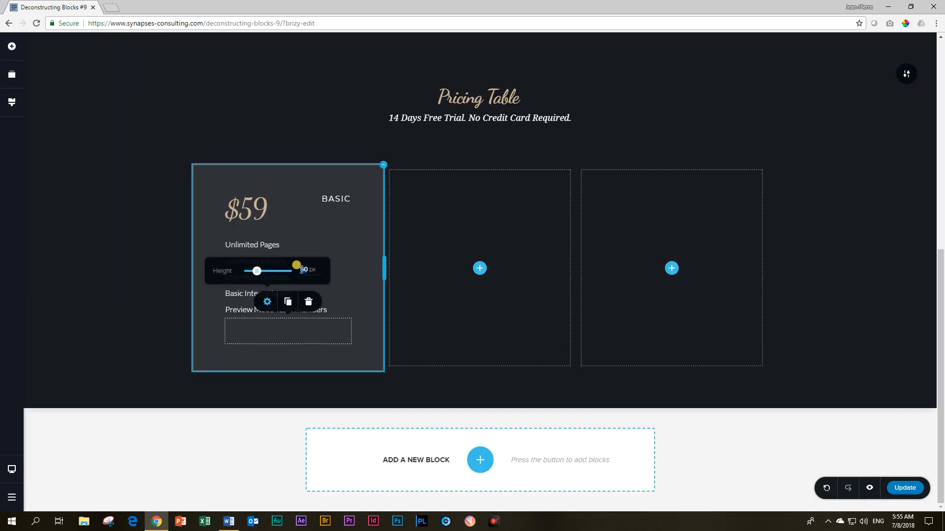
click(296, 270)
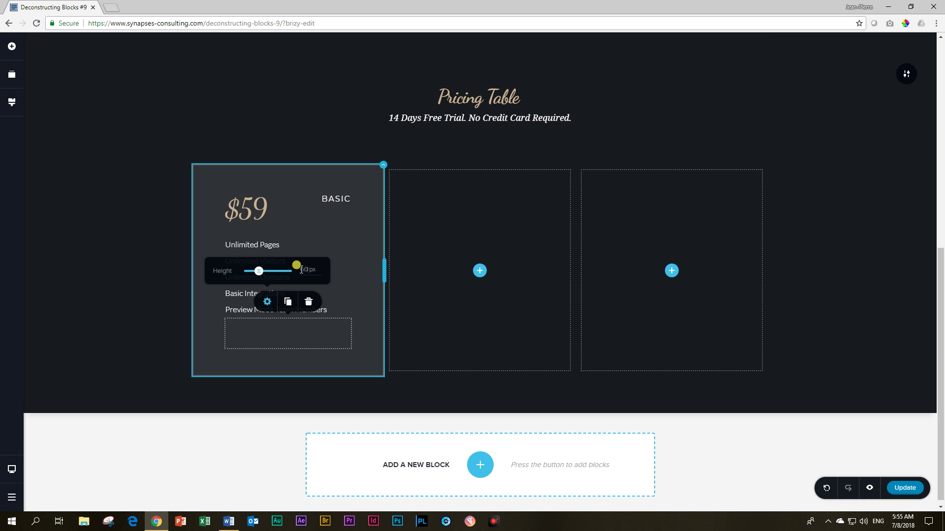
click(281, 336)
mouse_move(287, 347)
mouse_down()
mouse_move(282, 410)
mouse_move(272, 408)
mouse_up()
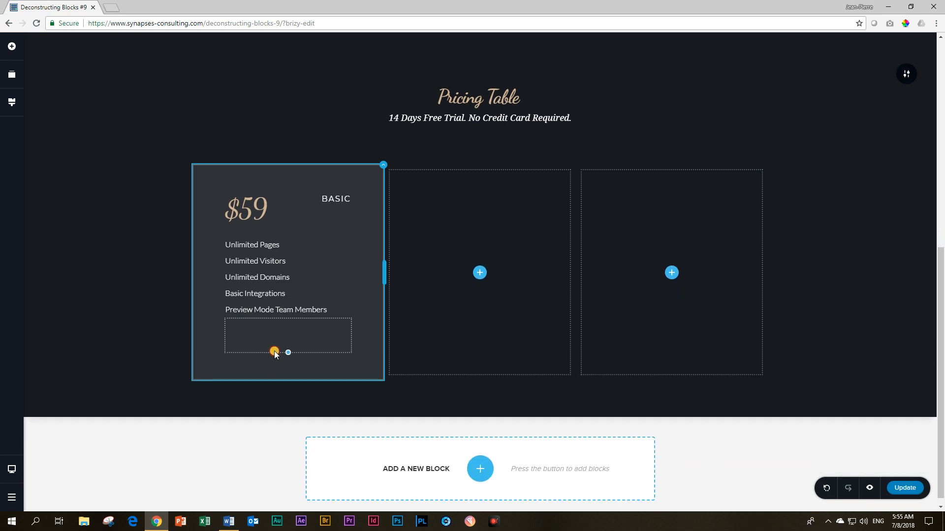
mouse_move(274, 350)
mouse_down()
mouse_move(284, 361)
mouse_move(288, 353)
mouse_up()
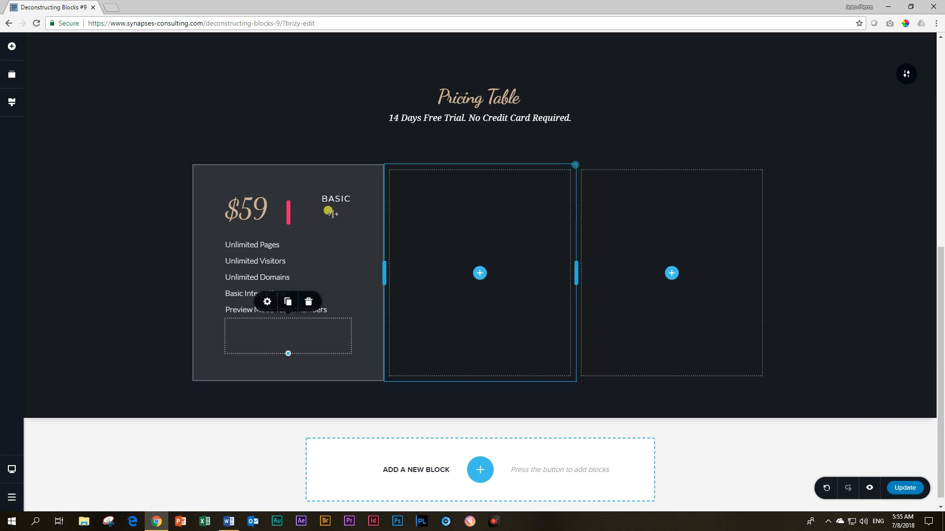
click(268, 303)
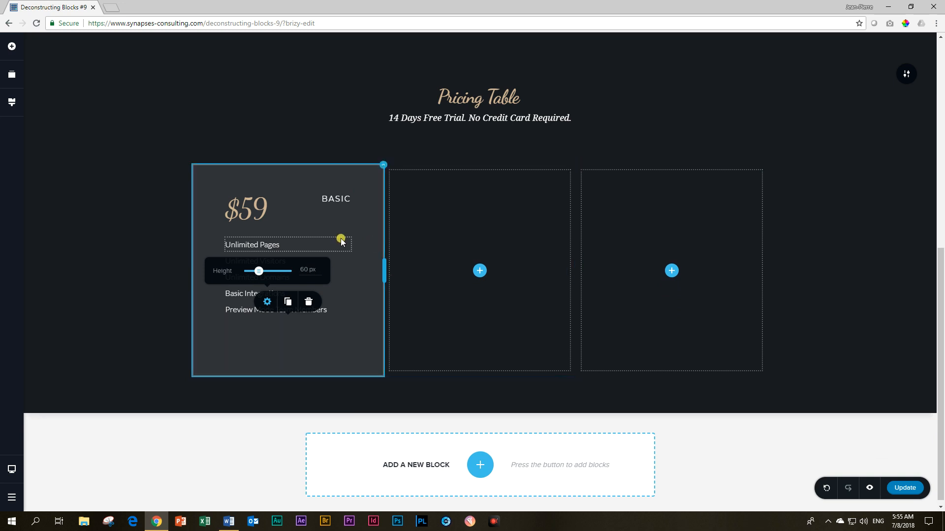
click(67, 274)
scroll(67, 273, up, 4)
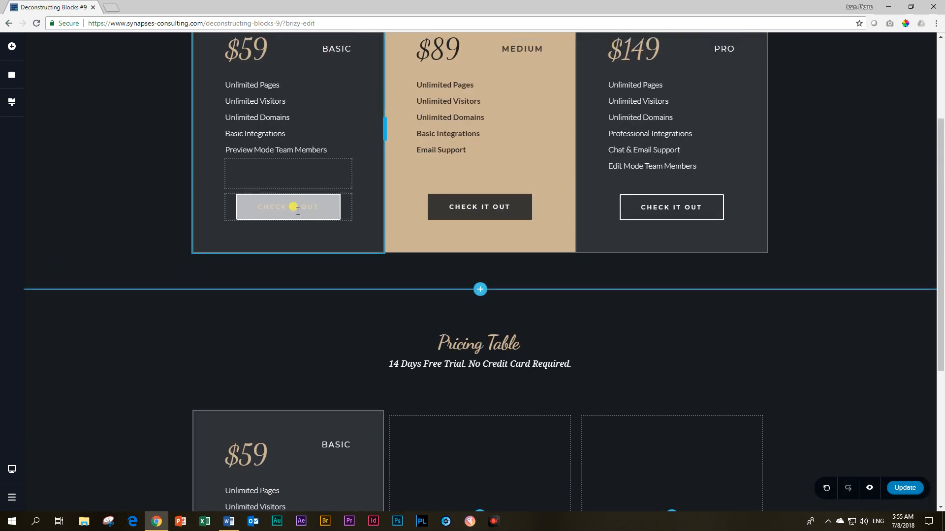
scroll(303, 266, down, 4)
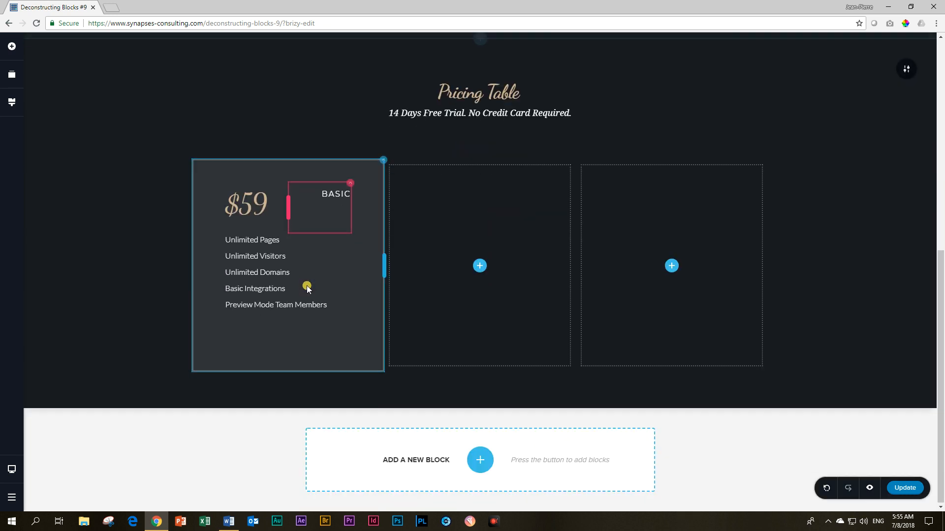
- Drag a Button element into the new Basic card, below the spacer
click(11, 47)
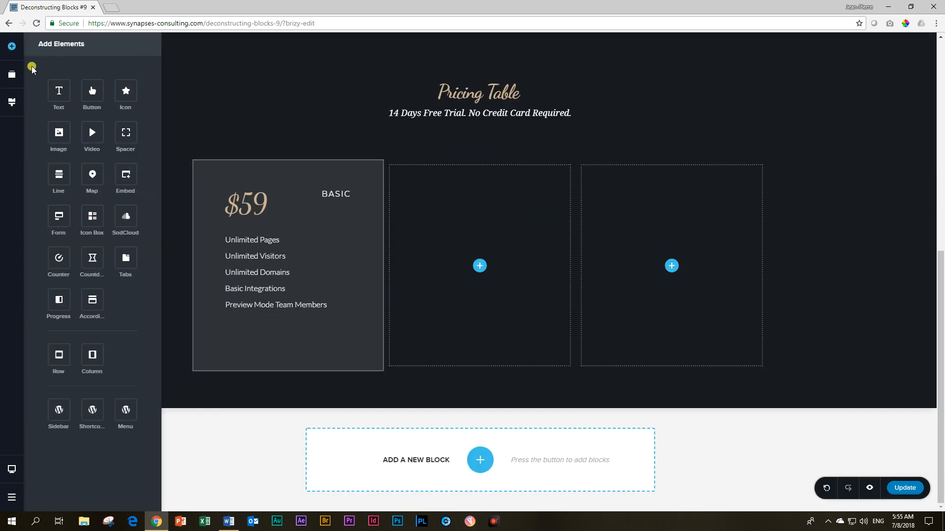
drag(92, 91, 255, 357)
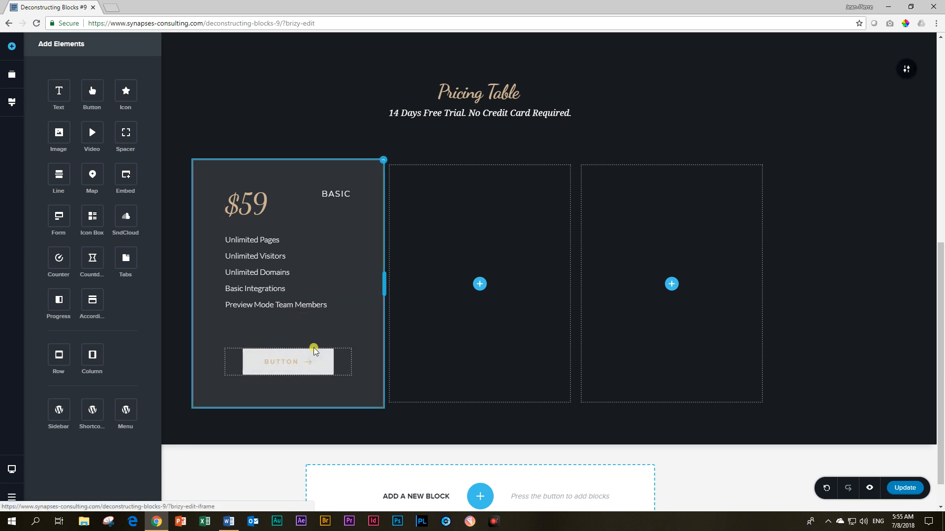
click(369, 349)
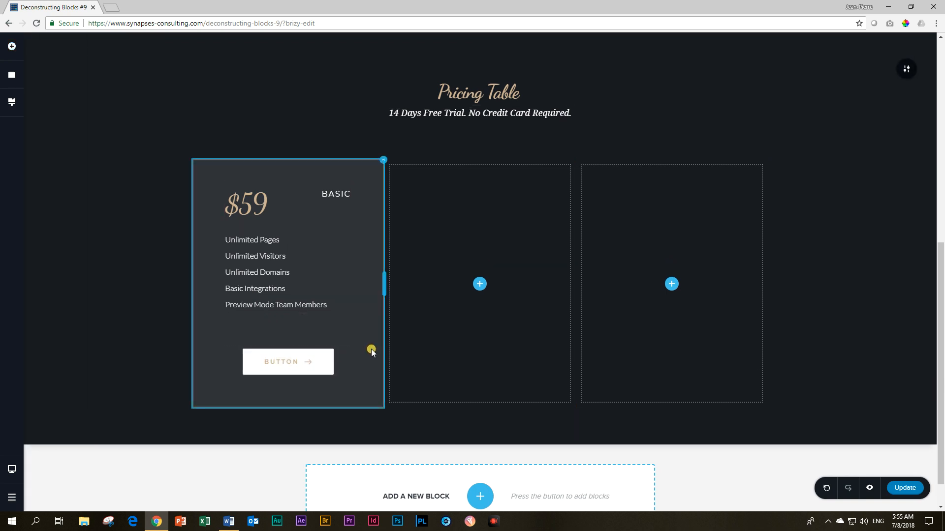
click(277, 361)
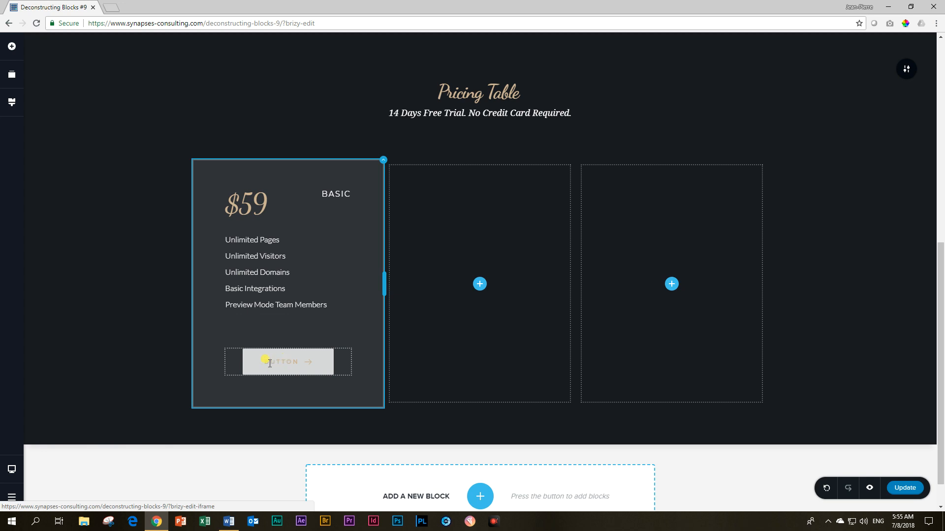
- Select the button's label and review the page's global Styling colours and fonts
double_click(270, 362)
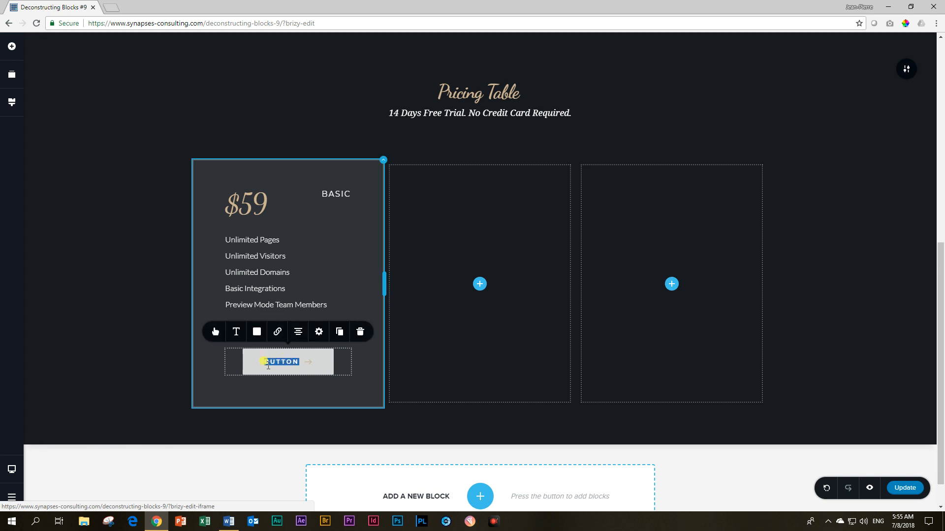
click(12, 102)
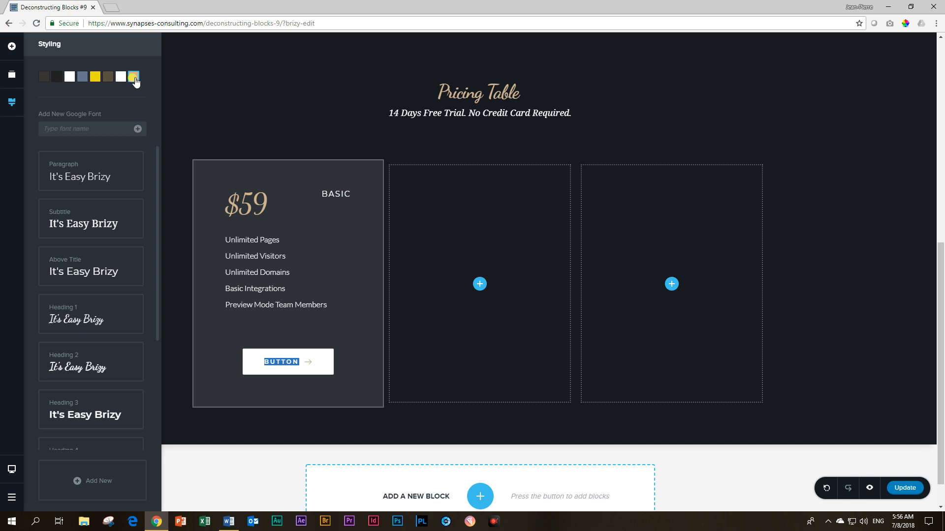
click(310, 362)
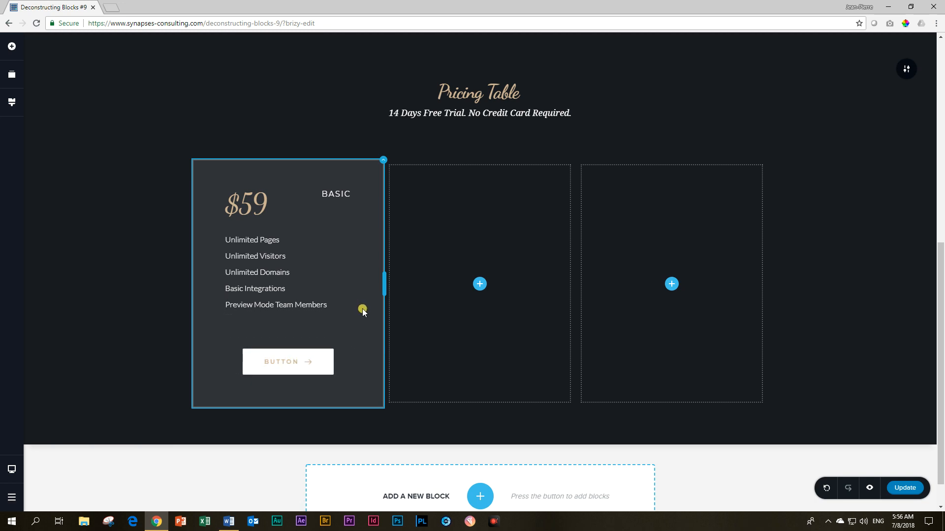
scroll(368, 299, up, 5)
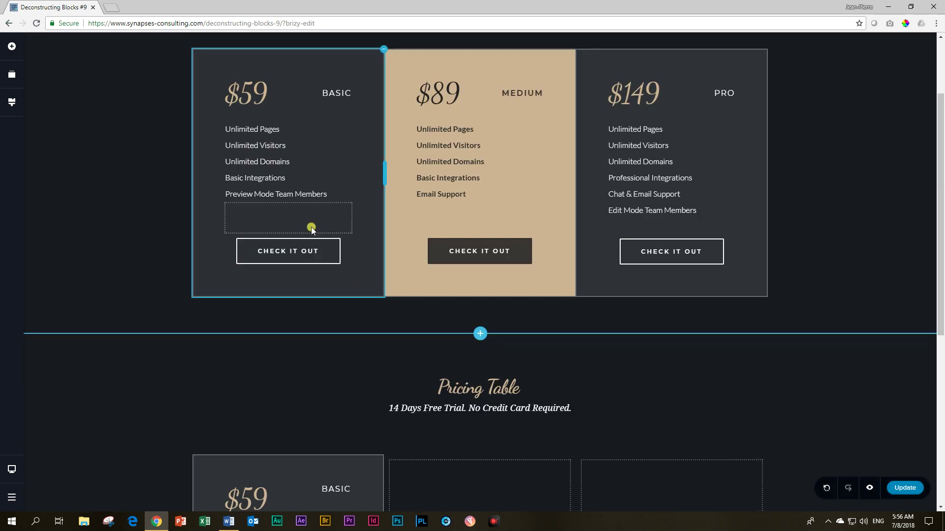
- Inspect the original Basic button's style and icon settings for reference
click(287, 250)
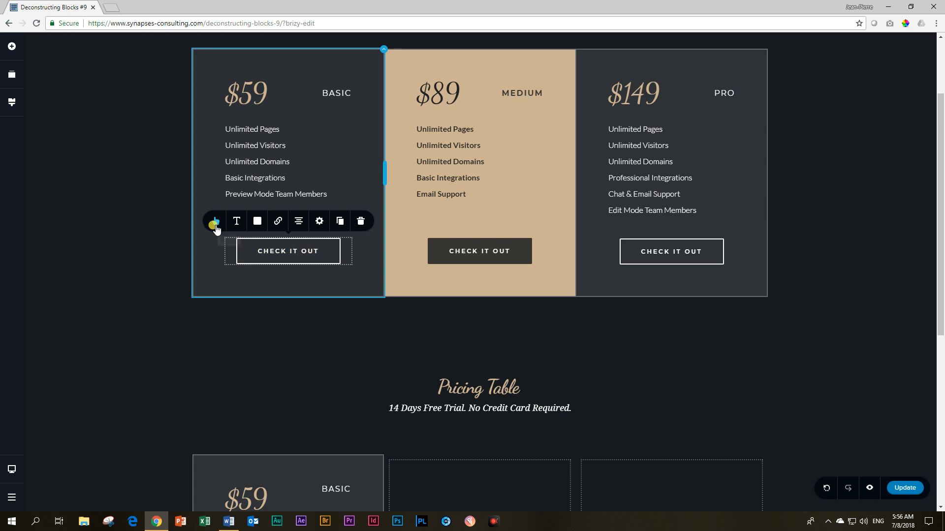
click(214, 222)
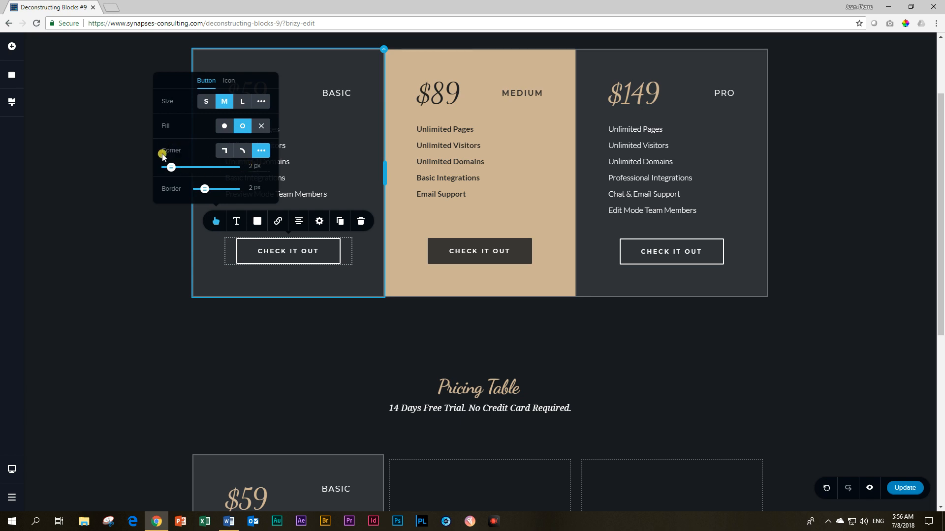
click(230, 80)
click(165, 298)
scroll(164, 311, down, 5)
- Make the new Basic button outlined with custom corners and remove its arrow icon
click(272, 326)
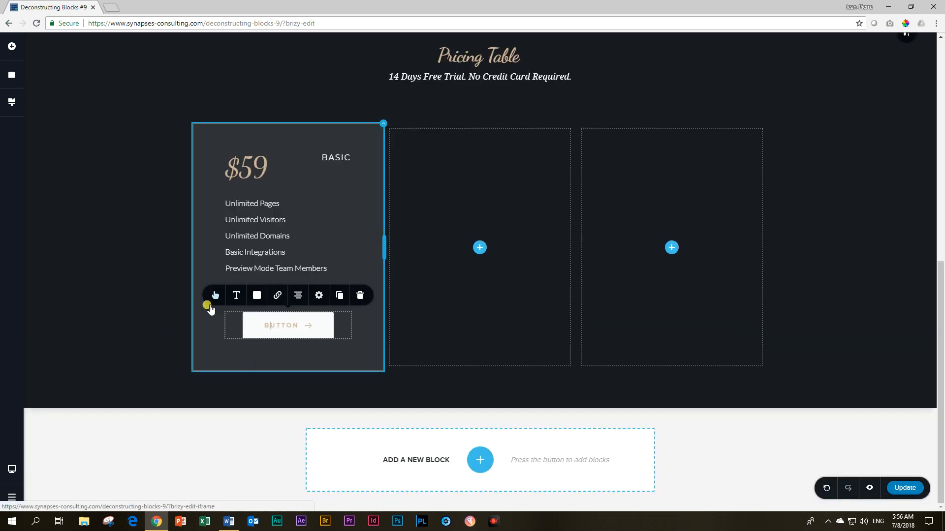
click(215, 295)
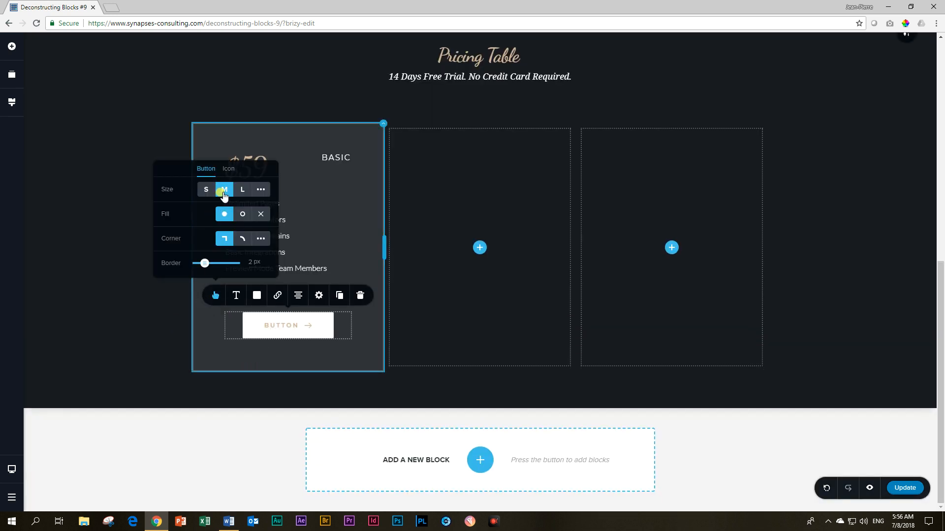
click(242, 214)
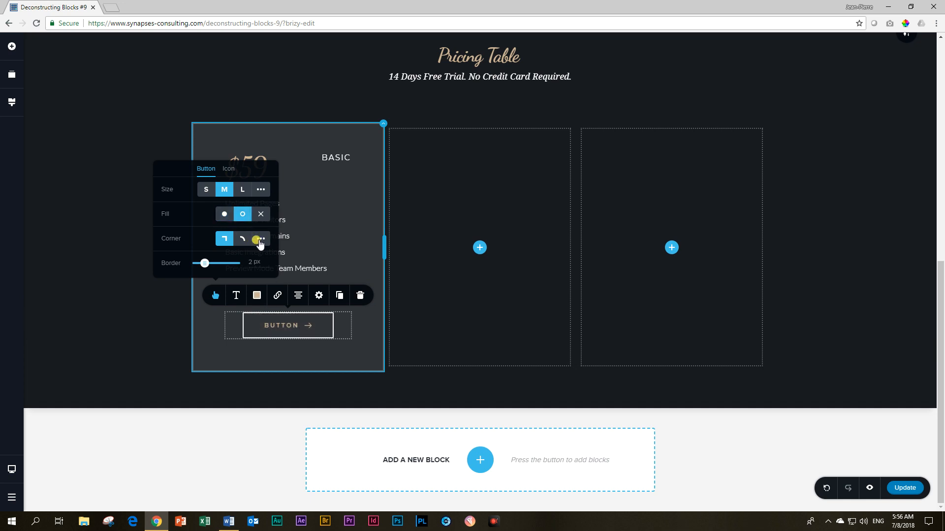
click(260, 239)
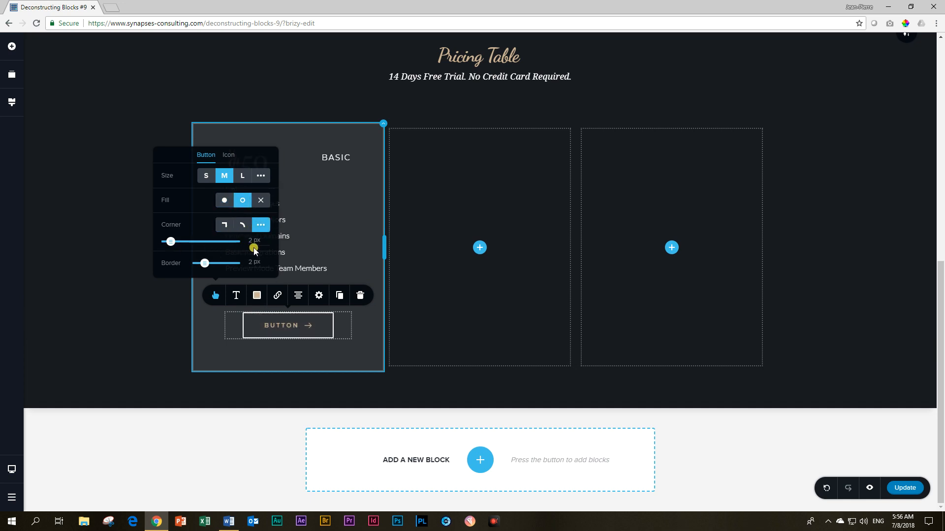
click(228, 155)
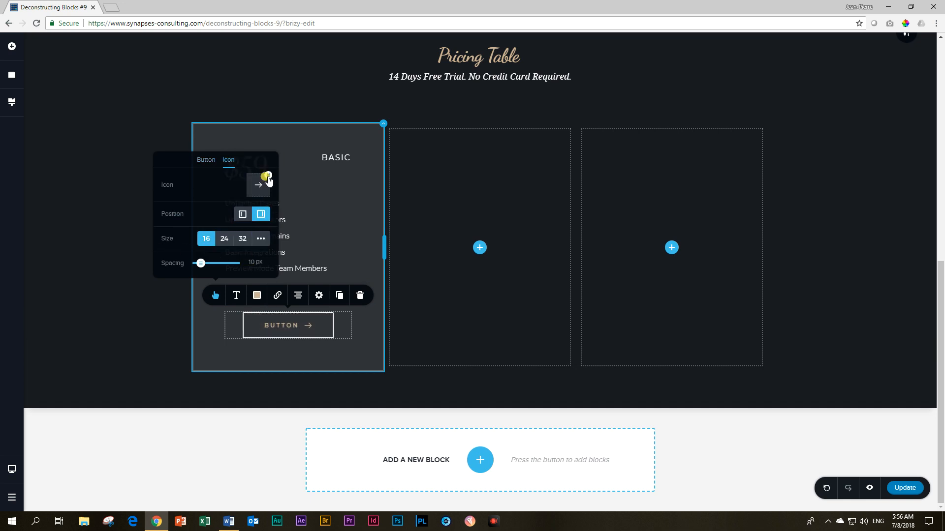
click(262, 178)
click(92, 317)
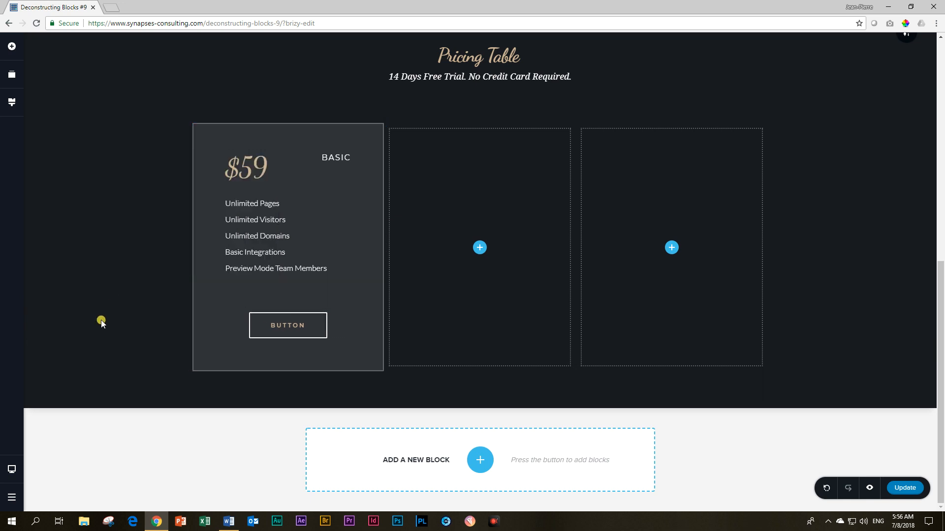
scroll(102, 320, up, 5)
scroll(101, 320, up, 3)
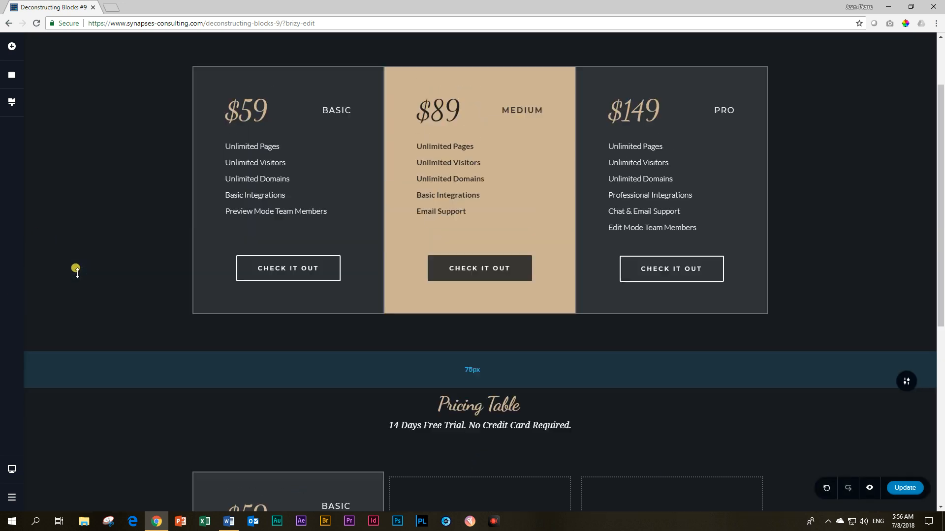
scroll(269, 281, down, 2)
- Set the new Basic button's text colour to white, checking its border colour against the original
click(269, 312)
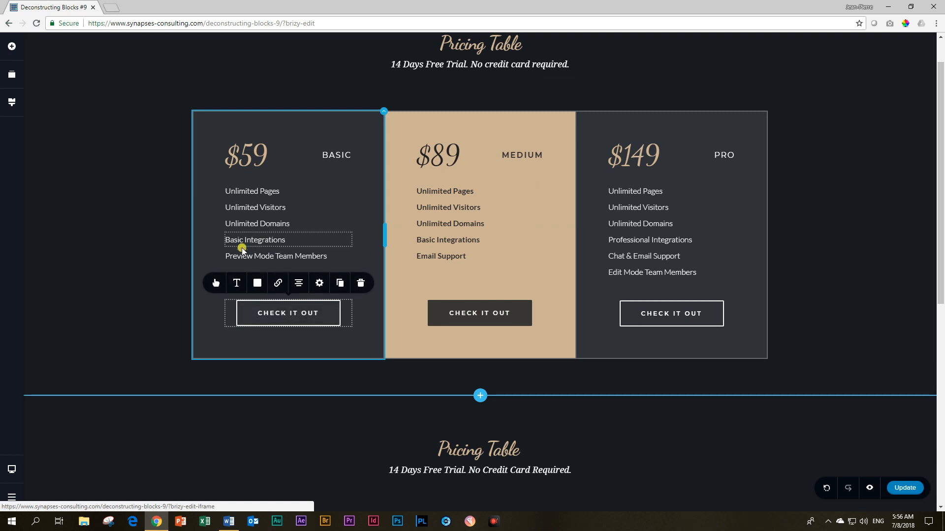
click(255, 286)
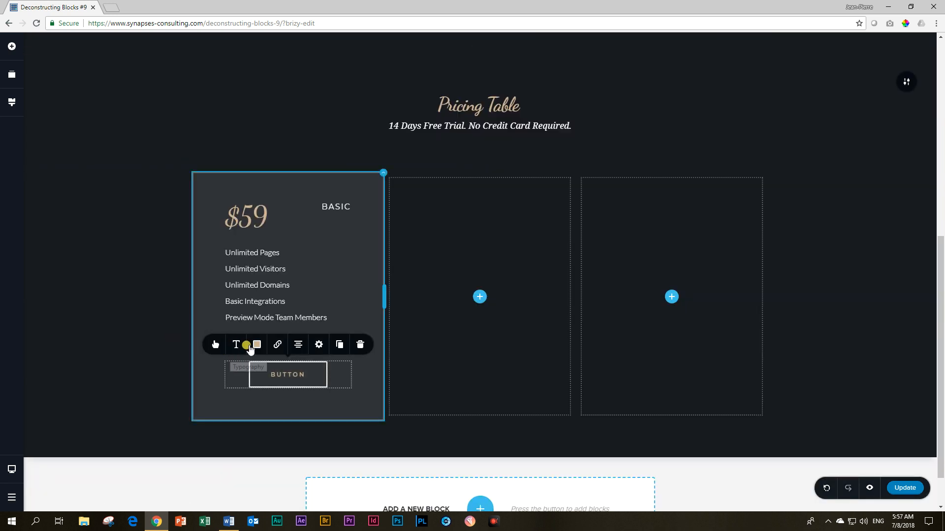
click(256, 344)
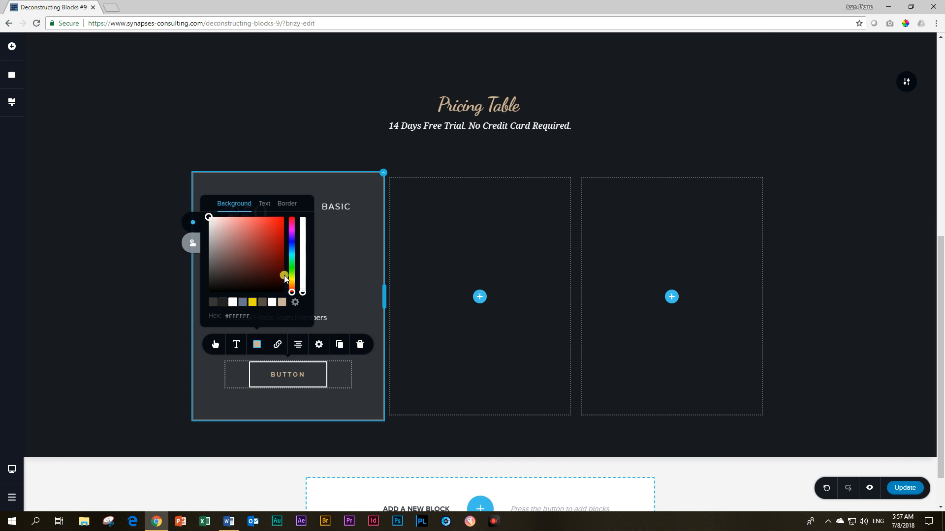
click(265, 204)
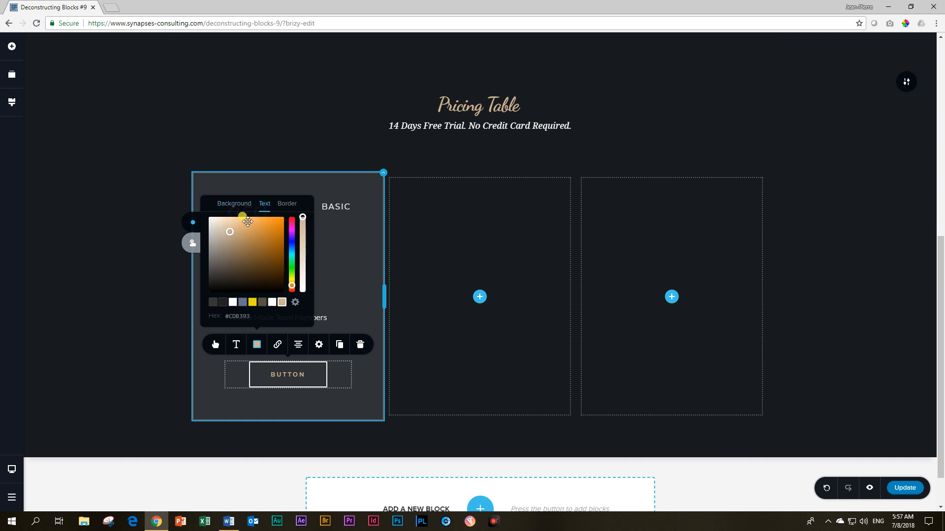
click(272, 303)
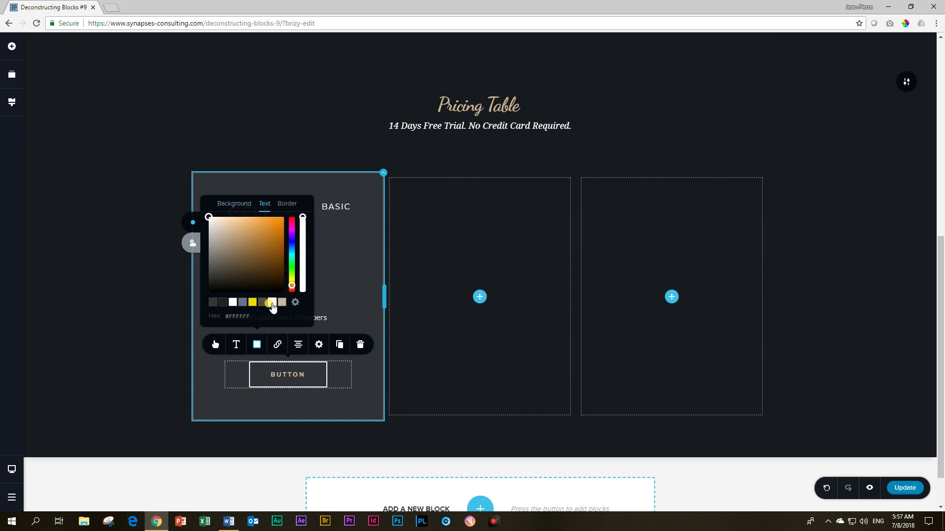
click(287, 204)
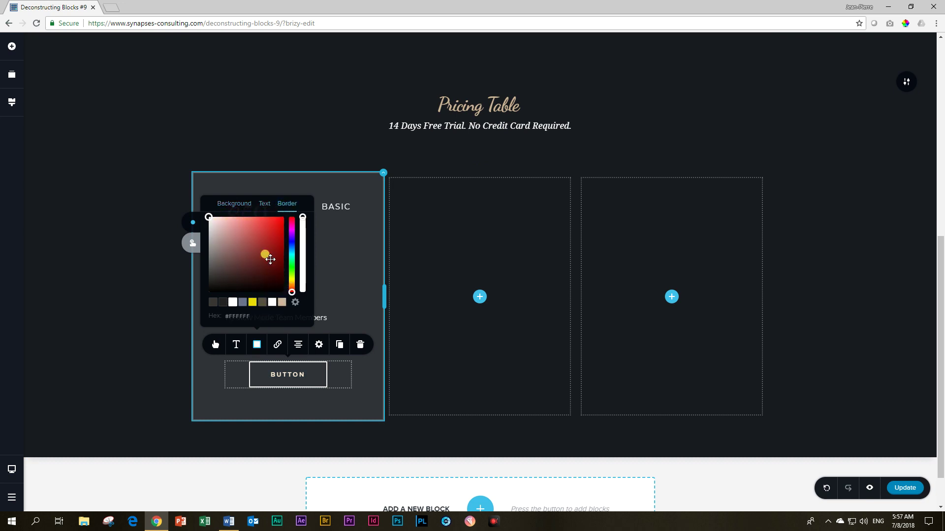
click(111, 347)
scroll(217, 357, up, 5)
scroll(138, 337, down, 4)
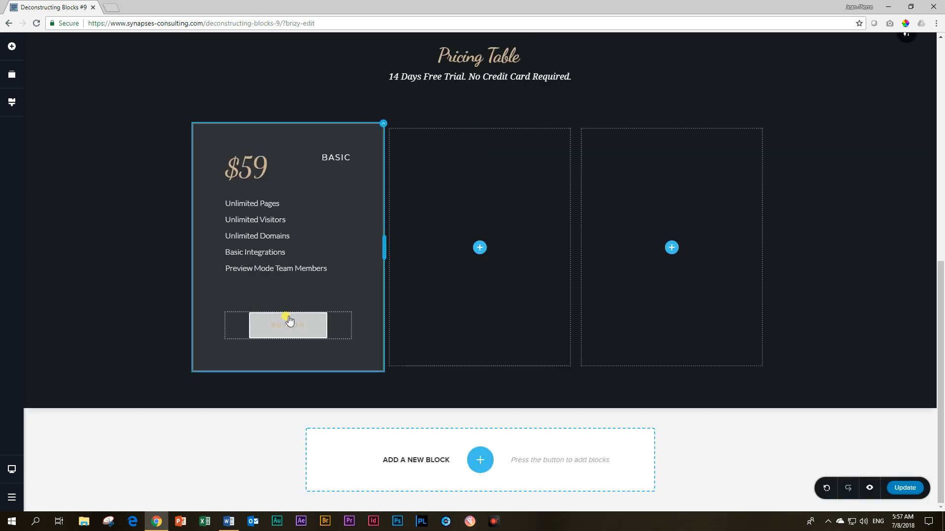
- Relabel the new button CHECK IT OUT
click(285, 326)
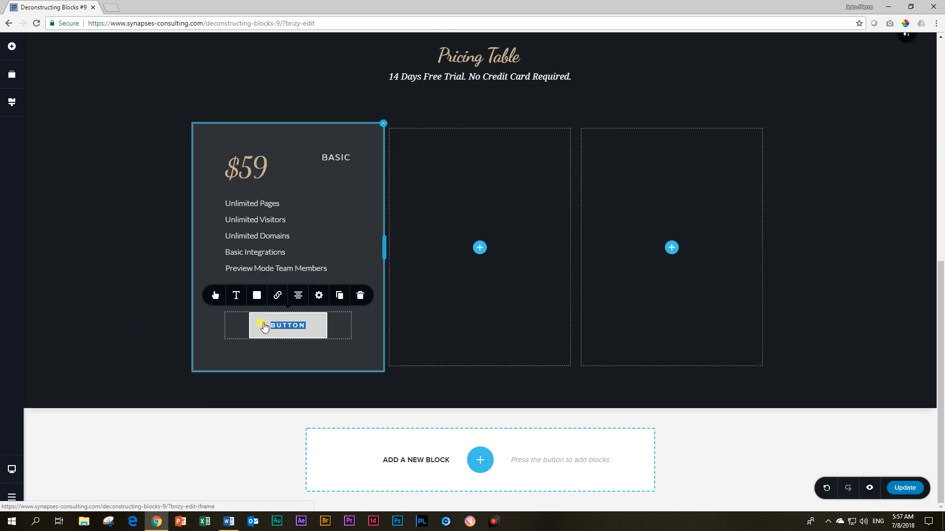
text(CHECK IT OUT)
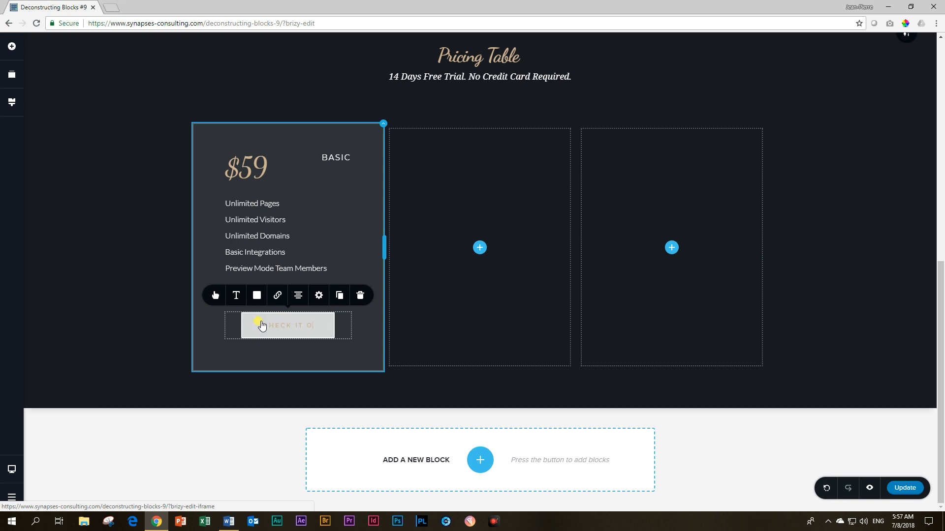
click(104, 332)
scroll(104, 332, up, 3)
scroll(105, 332, down, 3)
scroll(105, 331, up, 5)
- Inspect the original Basic button's hover background, text and border colours
click(287, 356)
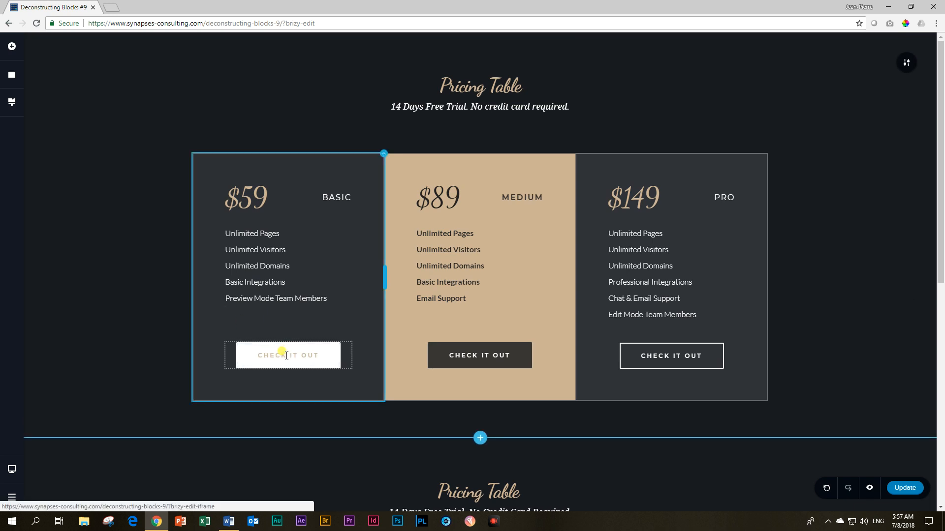
click(258, 325)
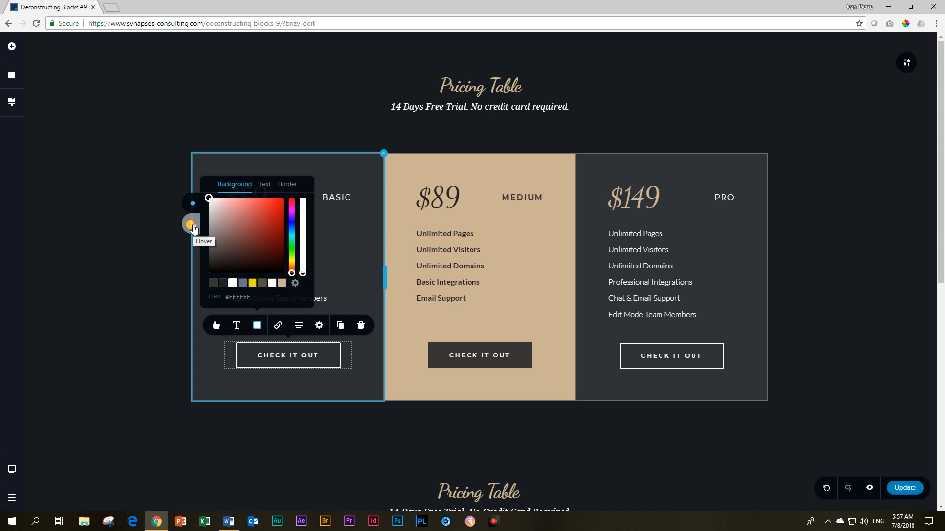
click(191, 223)
click(267, 185)
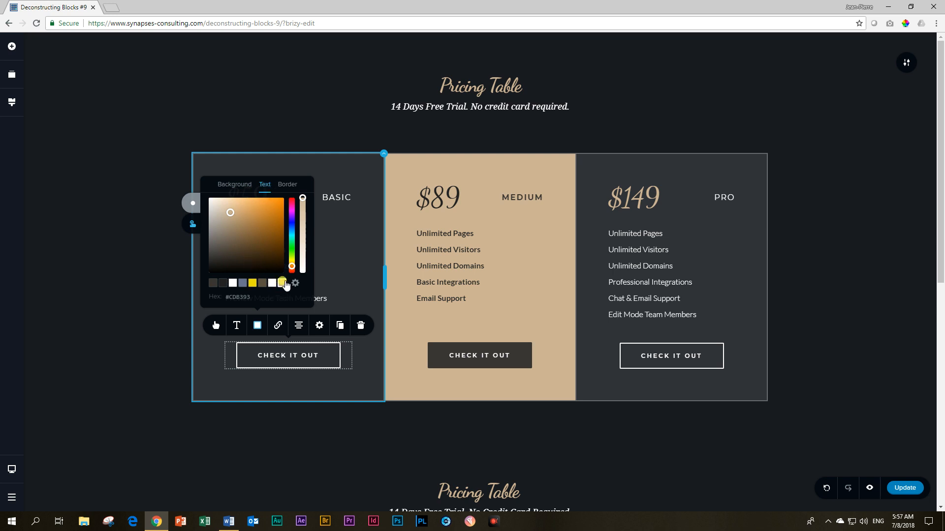
click(287, 185)
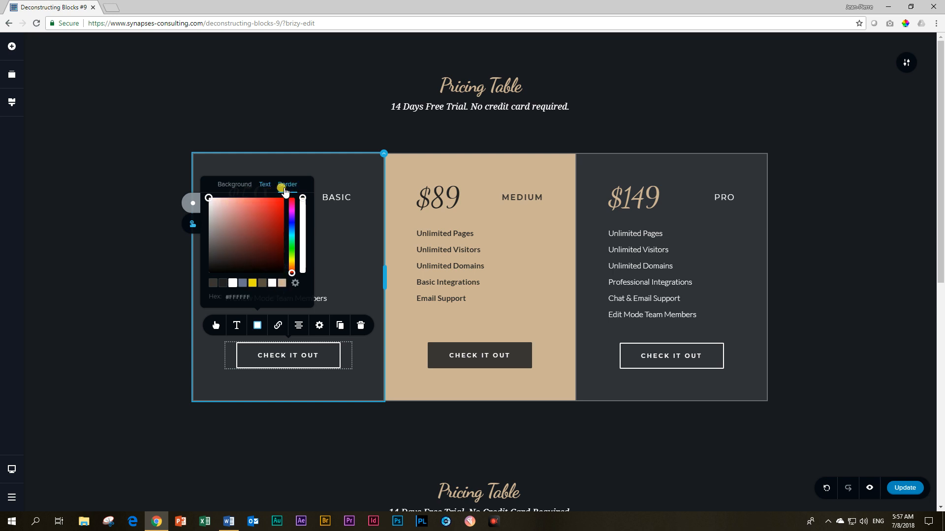
scroll(254, 359, down, 5)
scroll(254, 358, down, 3)
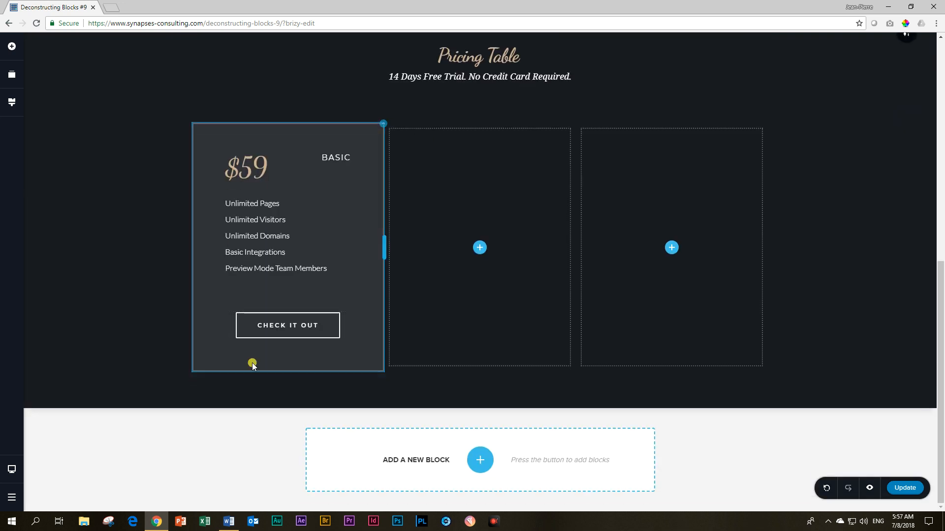
- Give the new button a fully opaque white hover background and hover border
click(274, 323)
click(255, 295)
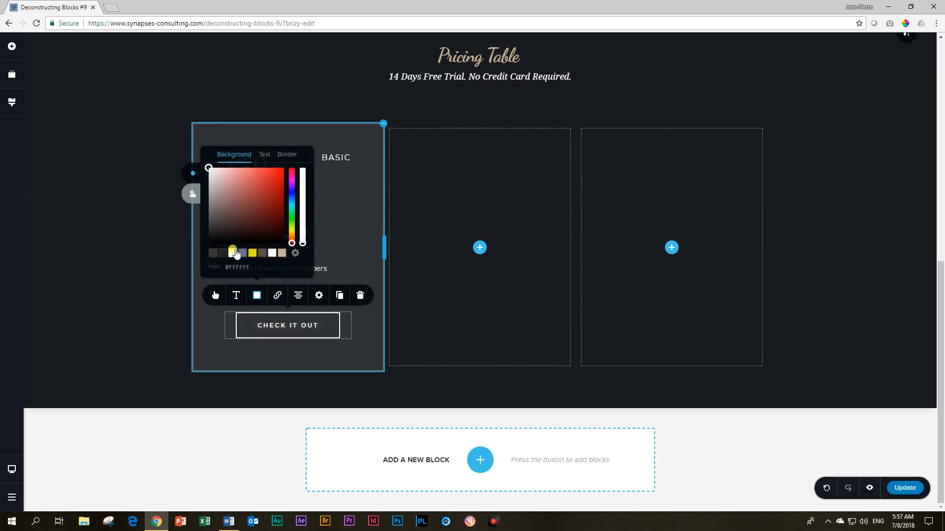
click(192, 173)
drag(303, 185, 302, 168)
click(264, 155)
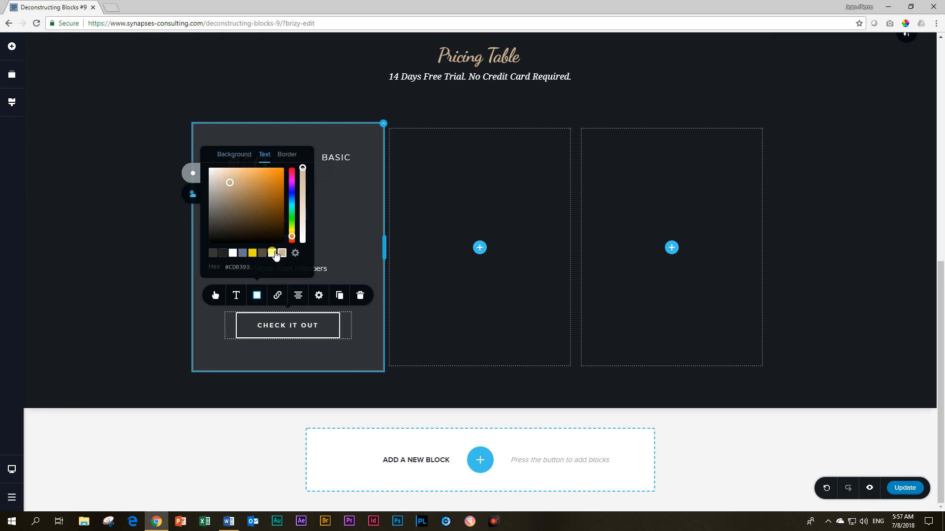
click(287, 154)
drag(302, 181, 302, 168)
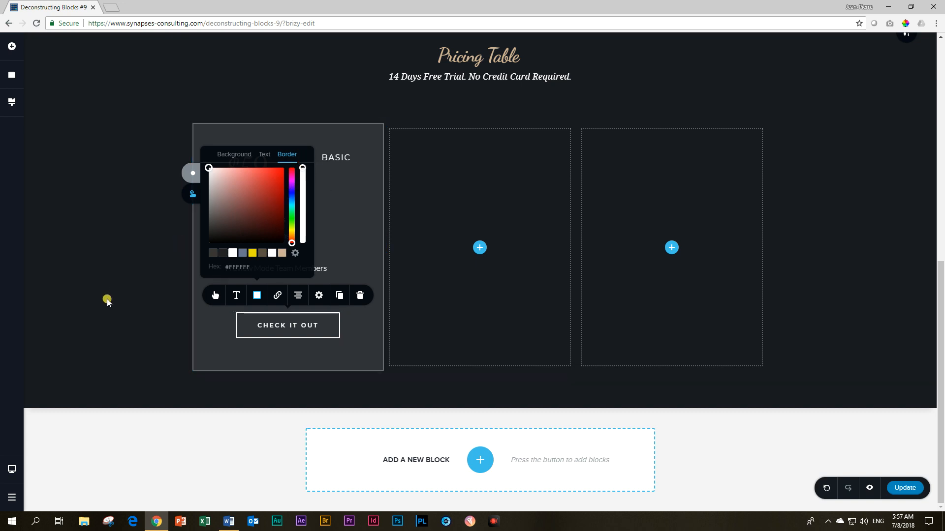
click(103, 302)
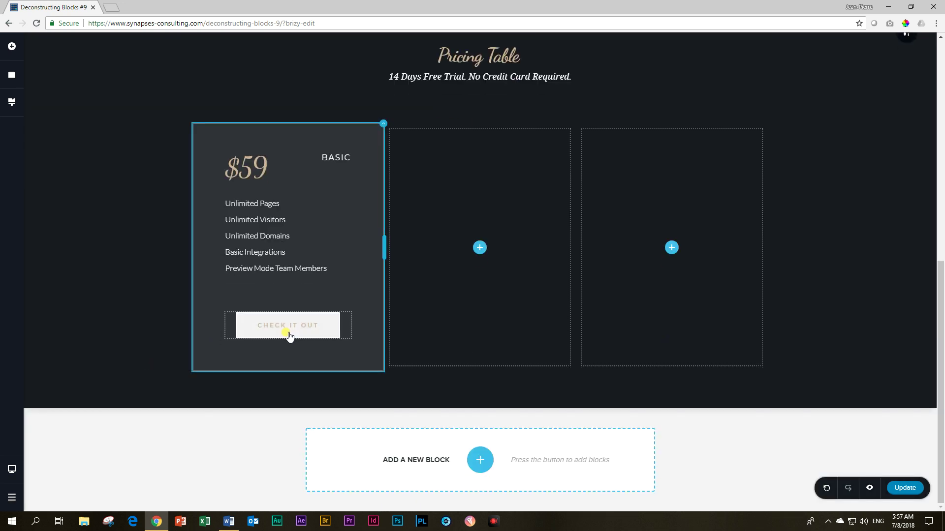
- Confirm the new CHECK IT OUT button's hover text colour is tan on the white fill
click(289, 334)
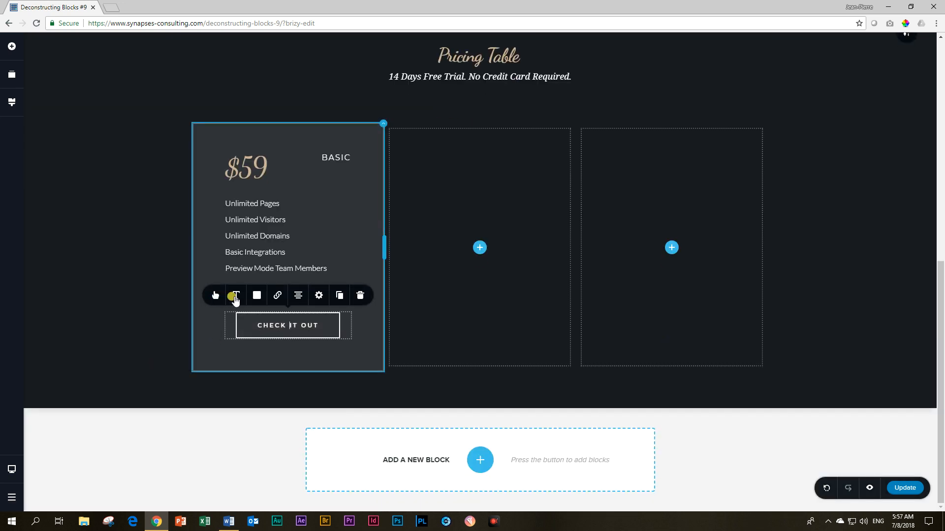
click(257, 296)
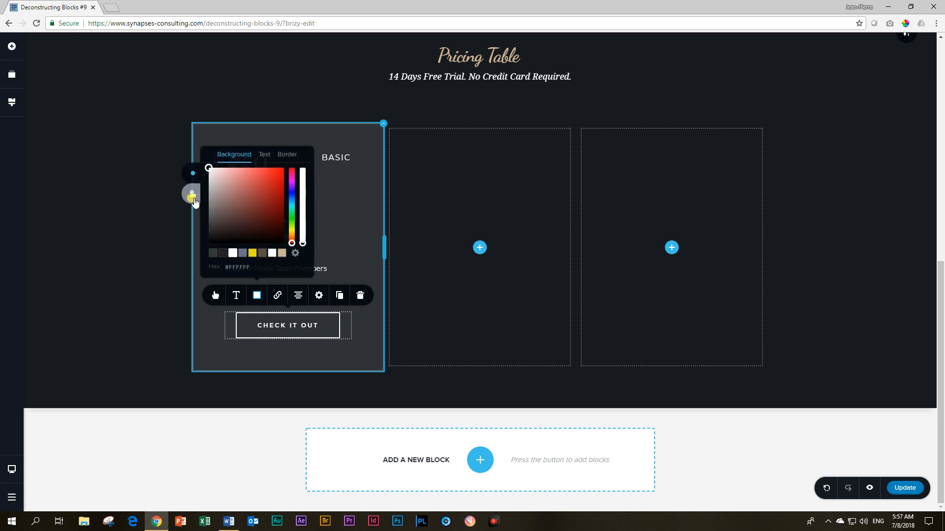
click(264, 155)
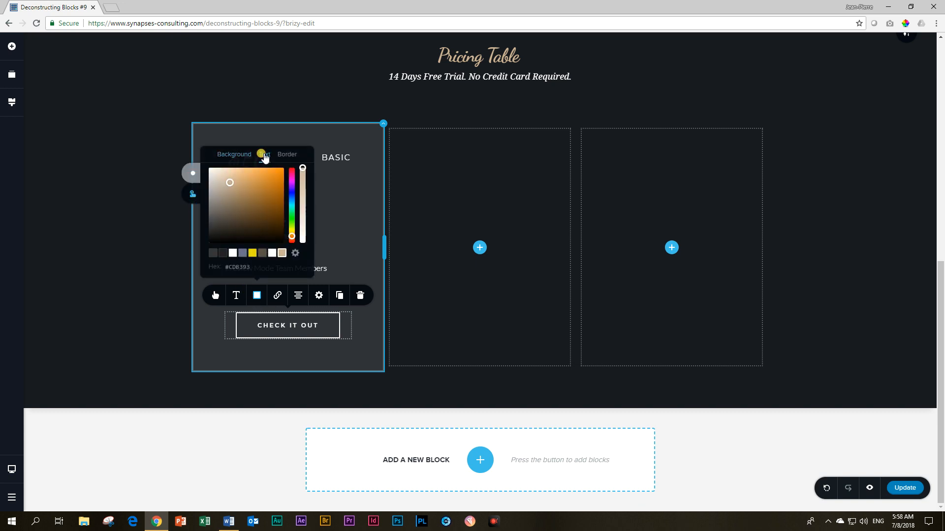
click(212, 254)
click(134, 308)
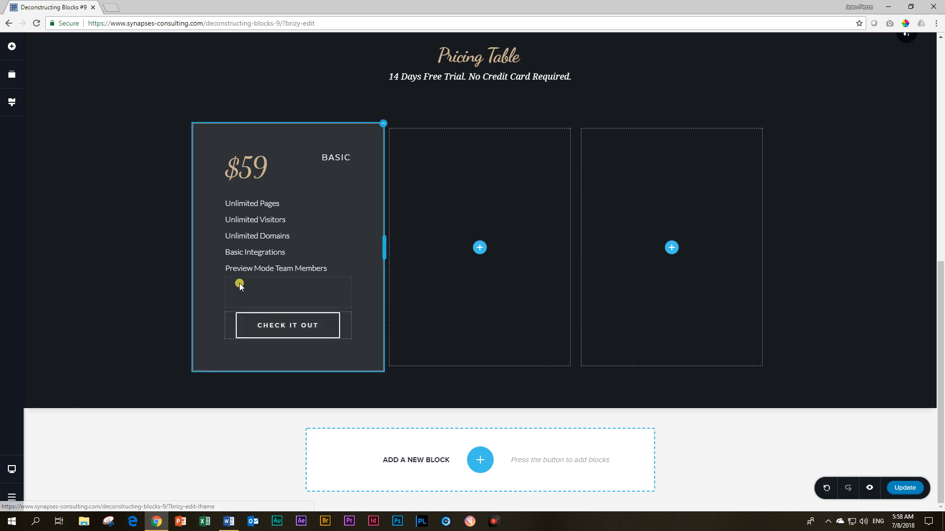
scroll(177, 248, up, 5)
scroll(177, 248, down, 3)
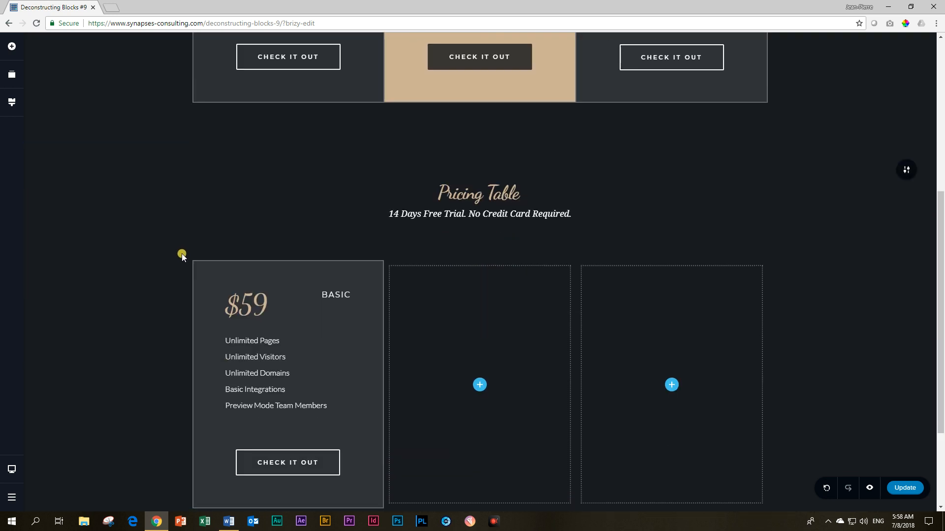
scroll(178, 248, down, 2)
- Delete the empty columns and duplicate the Basic card twice to fill the row with three cards
click(574, 125)
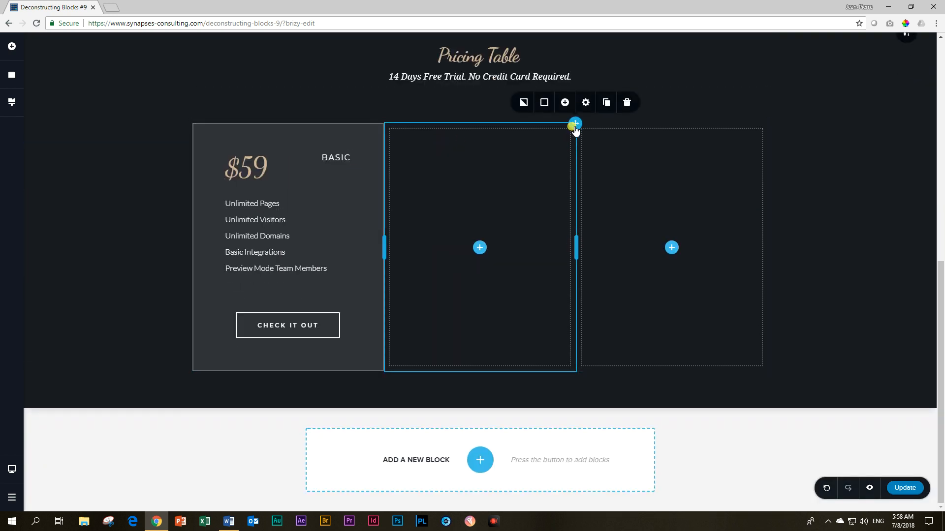
click(626, 102)
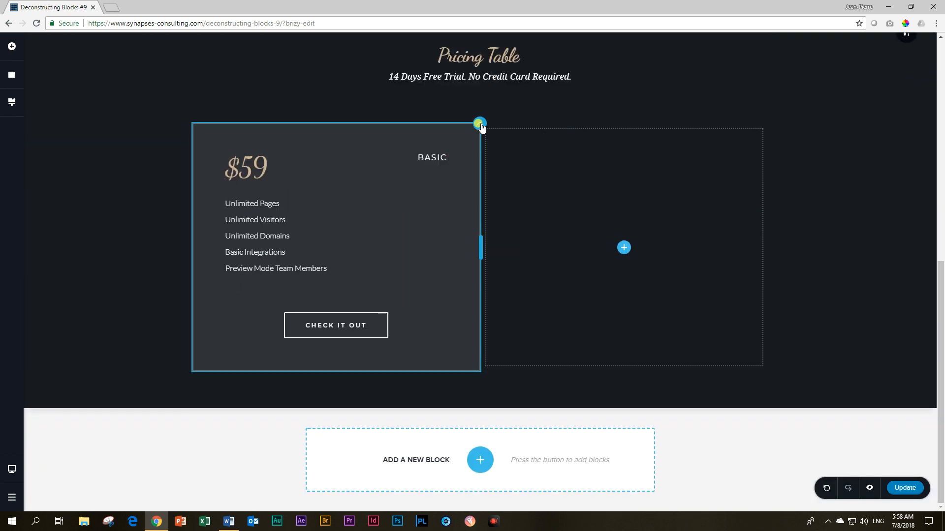
click(479, 124)
click(509, 103)
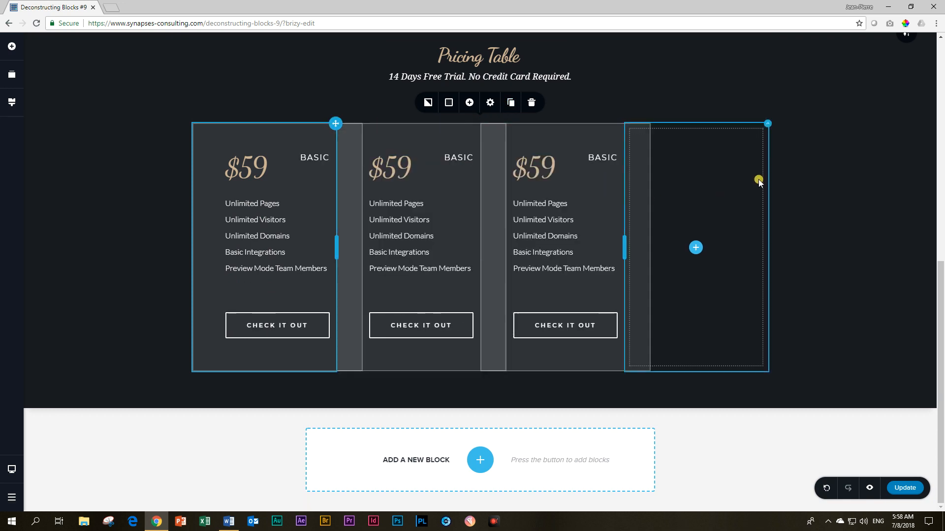
click(766, 126)
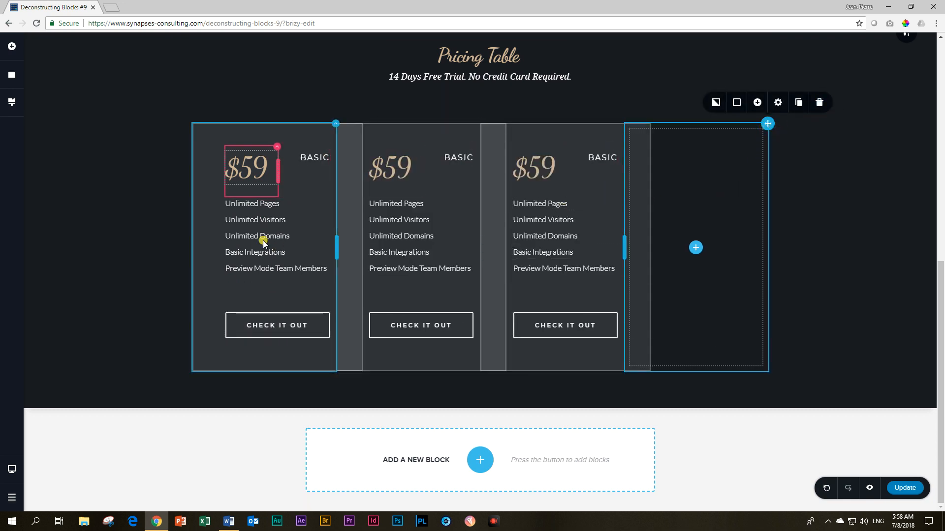
click(819, 103)
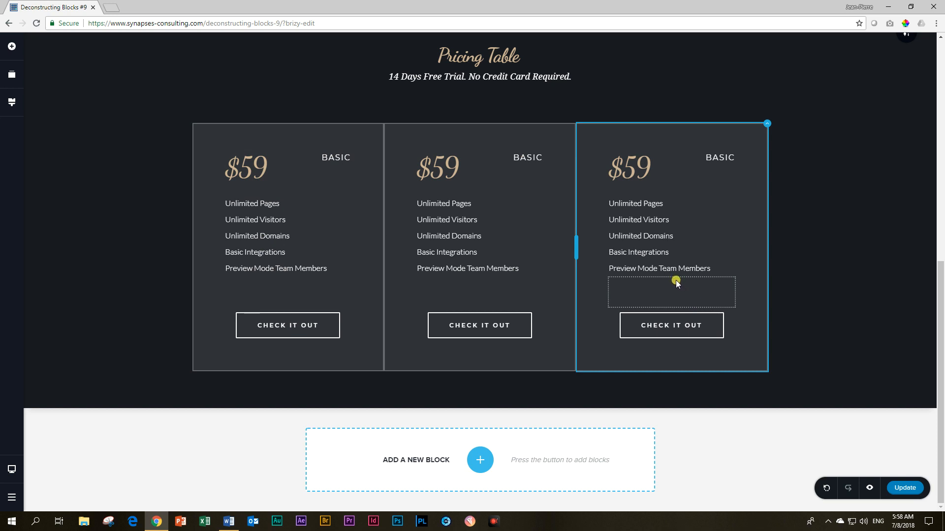
click(12, 469)
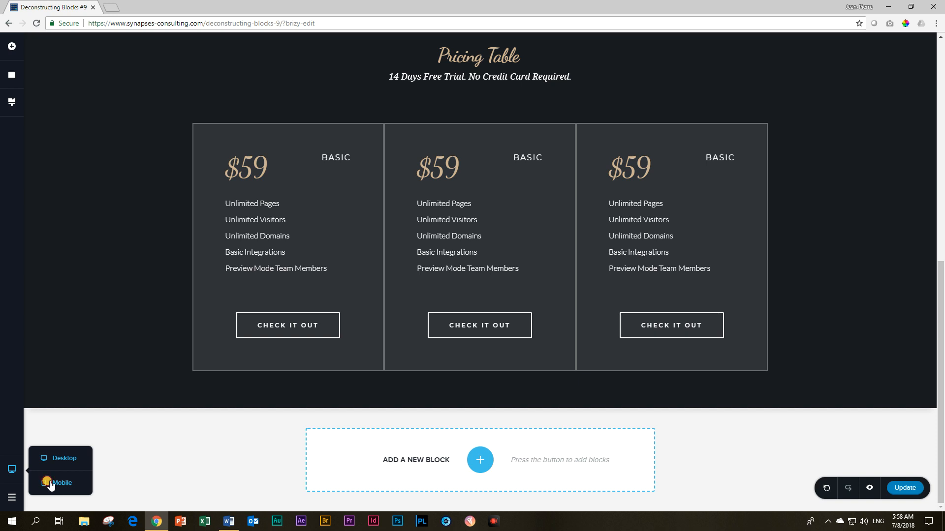
click(49, 484)
scroll(445, 374, down, 5)
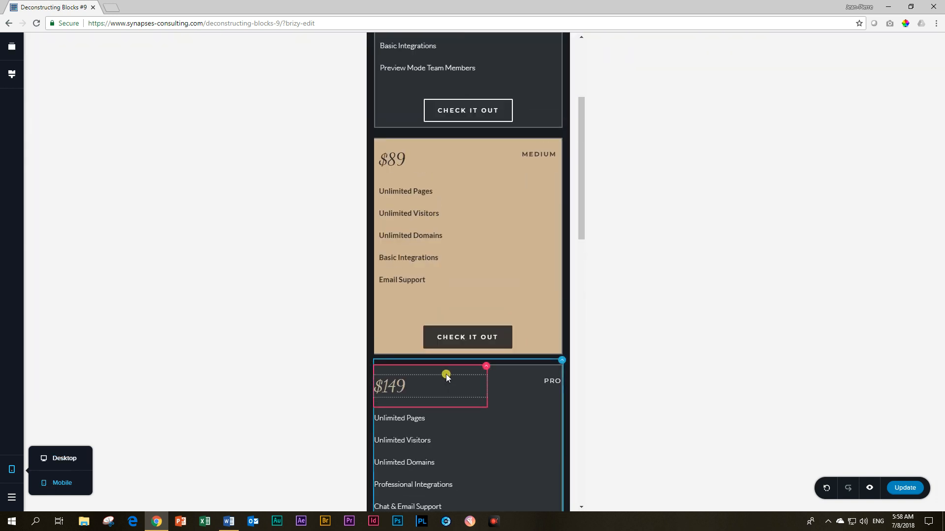
scroll(446, 373, down, 3)
scroll(445, 374, down, 5)
scroll(445, 375, down, 4)
scroll(446, 374, down, 3)
scroll(446, 375, up, 5)
scroll(447, 375, up, 5)
scroll(447, 375, up, 5)
scroll(448, 374, up, 5)
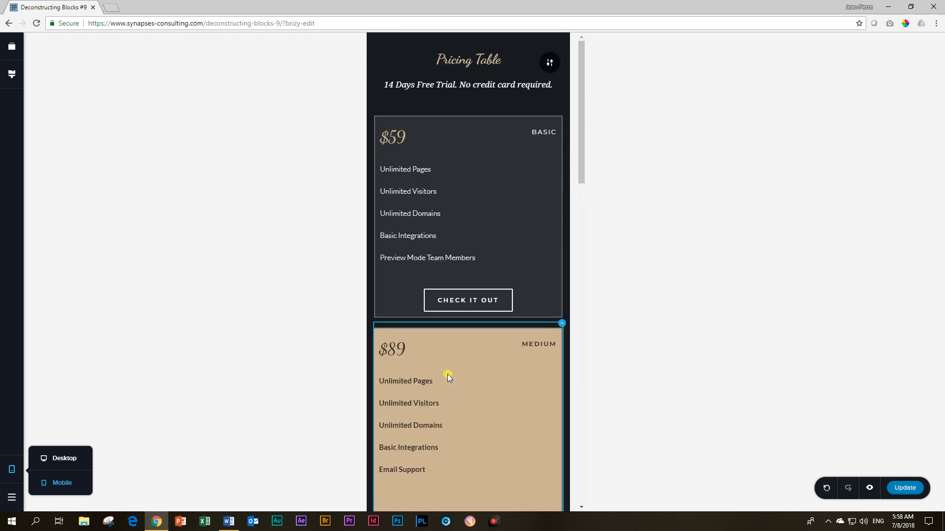
scroll(474, 374, down, 5)
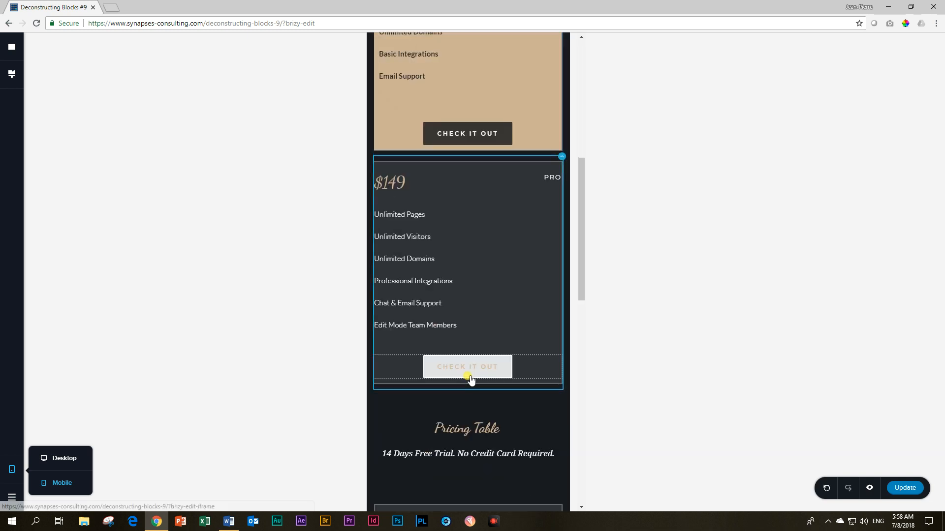
scroll(469, 376, down, 5)
scroll(468, 375, down, 5)
scroll(465, 369, down, 2)
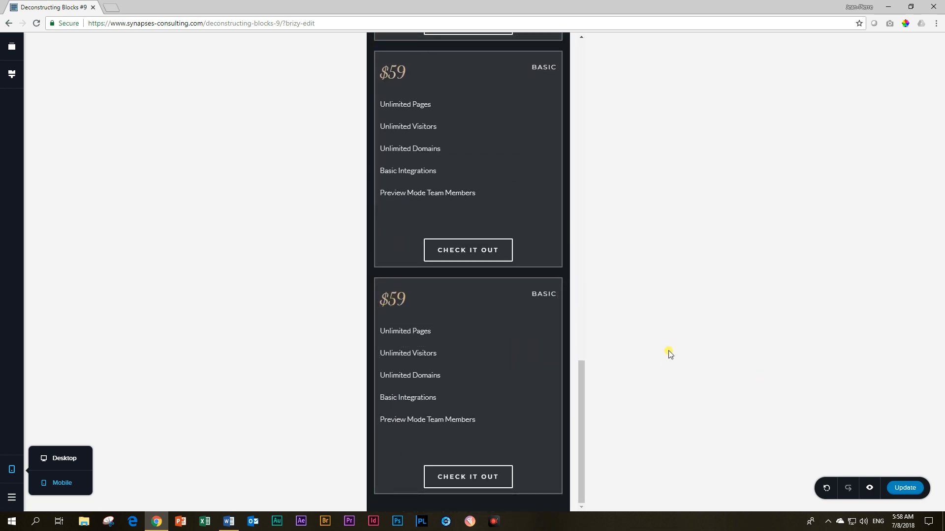
scroll(503, 361, up, 5)
scroll(502, 361, up, 5)
scroll(502, 361, up, 5)
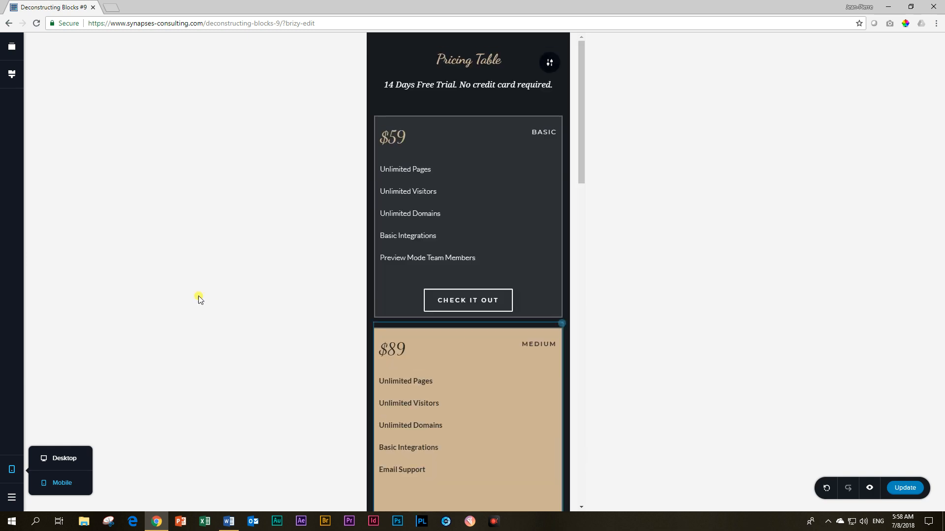
scroll(423, 428, down, 5)
scroll(423, 428, down, 1)
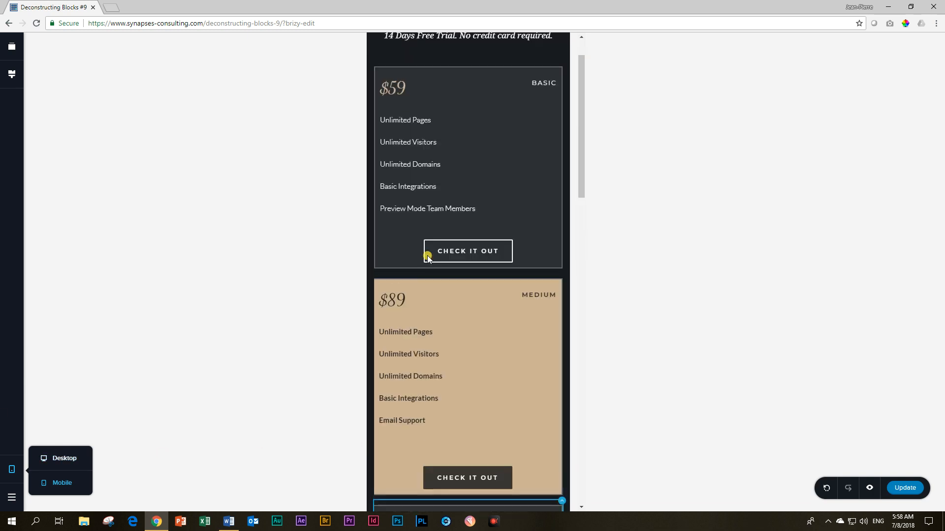
- Centre-align the Medium plan's Unlimited Visitors, Domains, Basic Integrations and Email Support lines
click(411, 331)
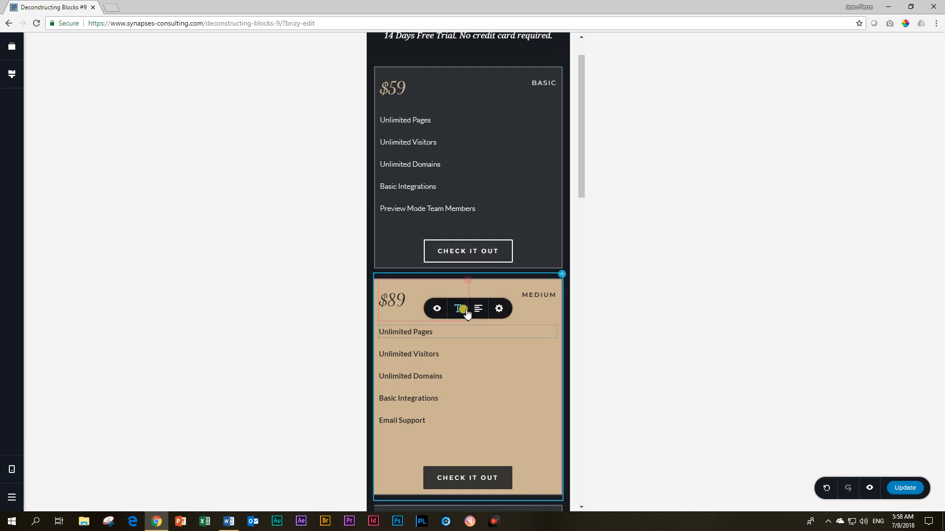
key(Delete)
click(438, 354)
click(478, 330)
click(424, 375)
click(477, 353)
click(408, 398)
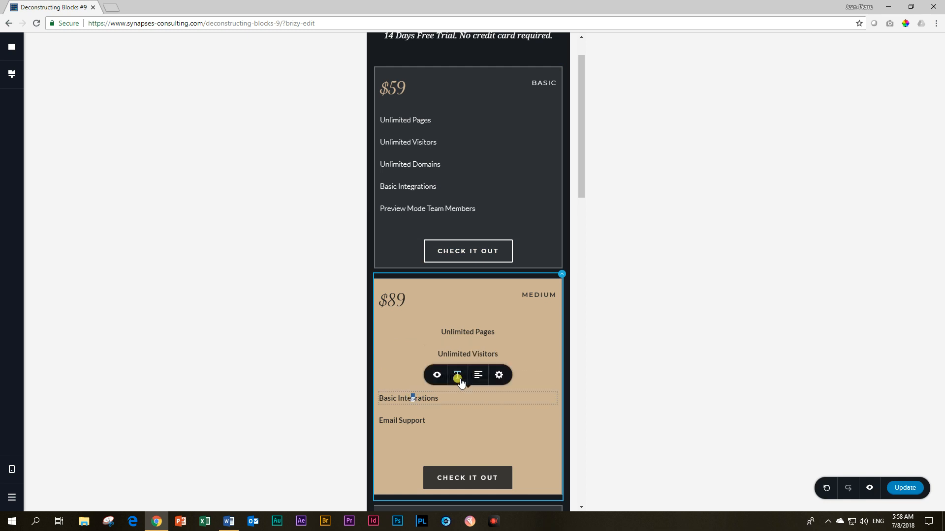
click(462, 376)
click(409, 421)
click(478, 399)
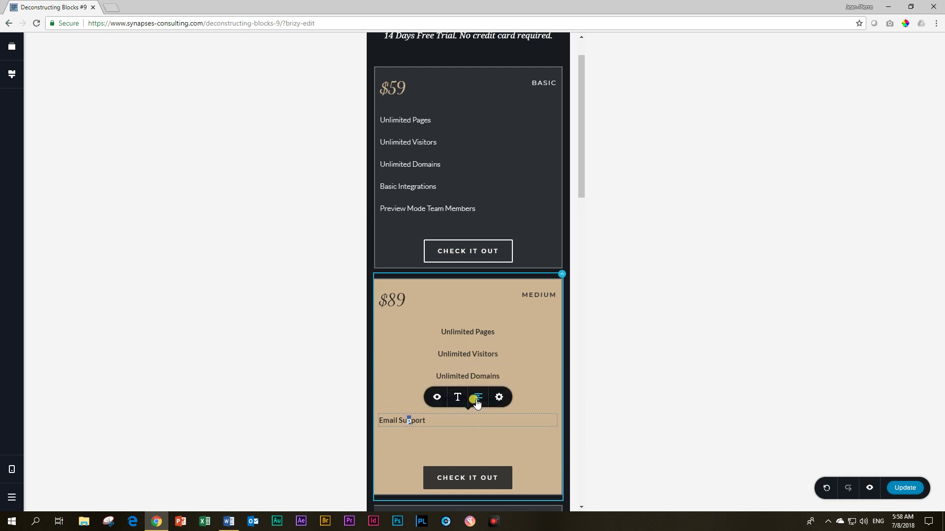
- Centre the $89 price and left-align the MEDIUM label
click(391, 303)
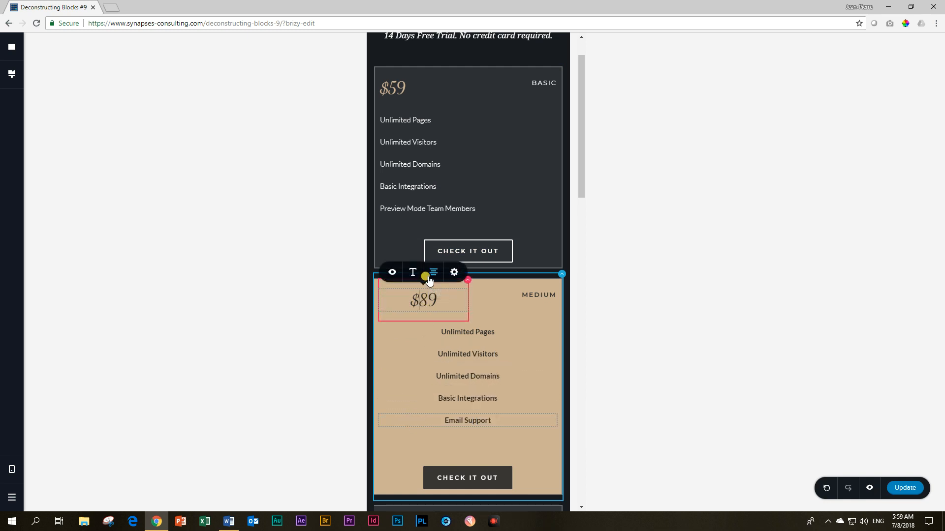
click(433, 273)
click(542, 299)
click(542, 296)
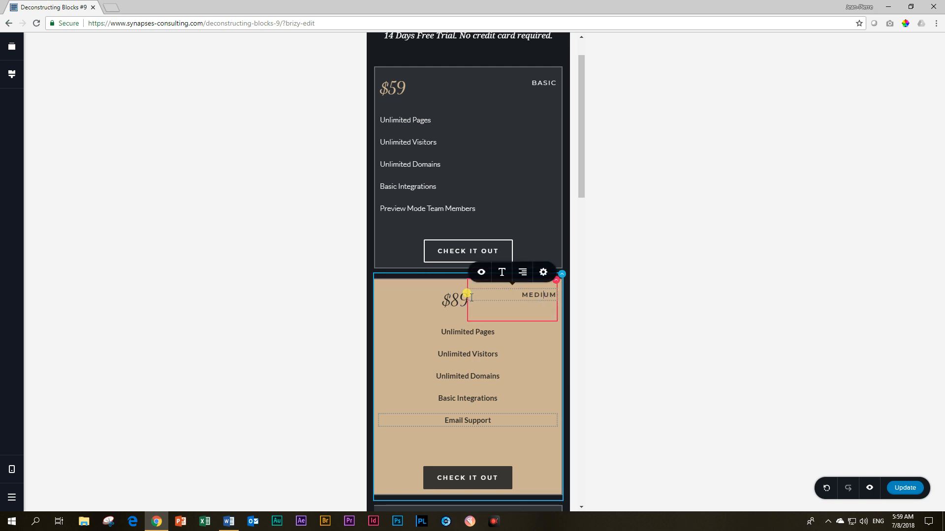
click(522, 273)
- Set per-side padding on the MEDIUM label with 18 px on the left
click(543, 272)
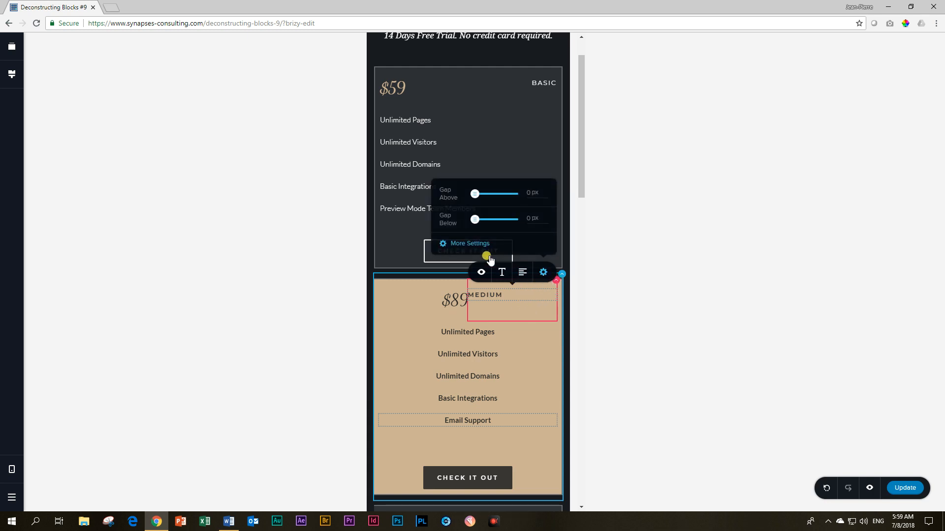
click(470, 243)
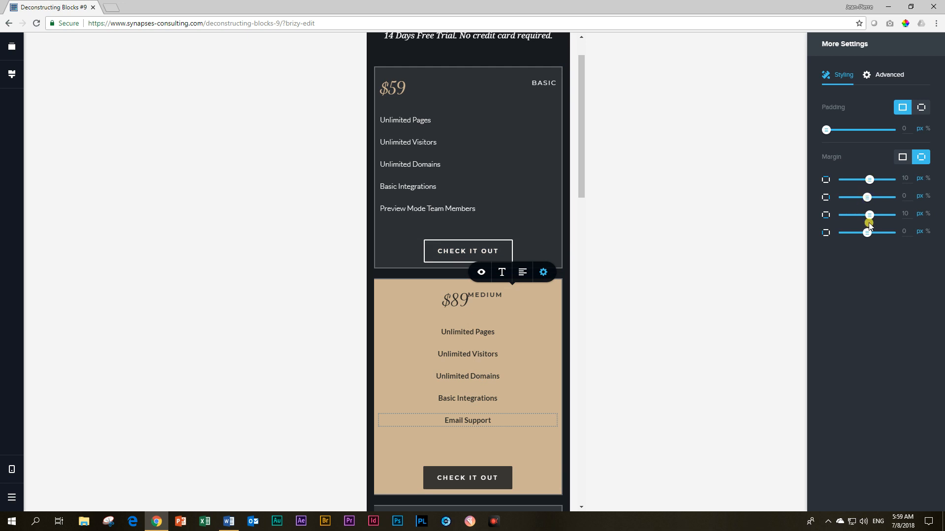
click(922, 107)
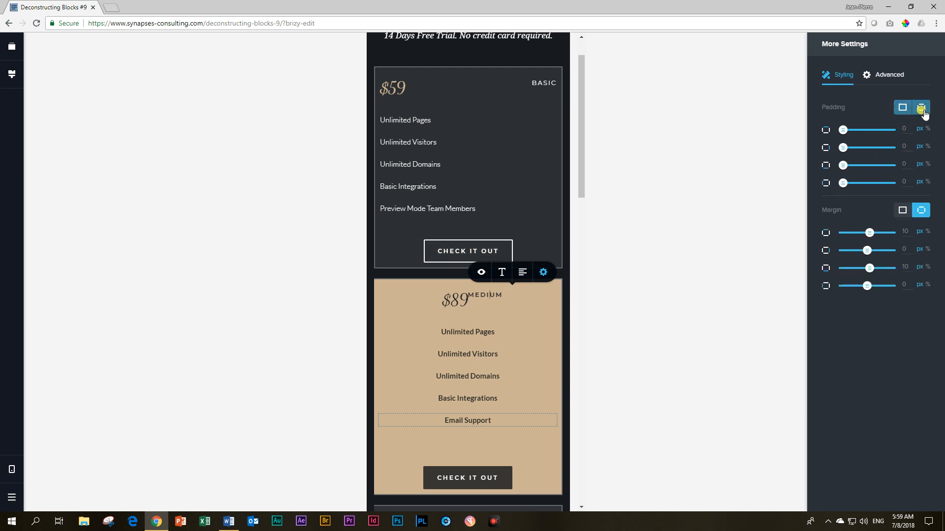
drag(843, 182, 851, 182)
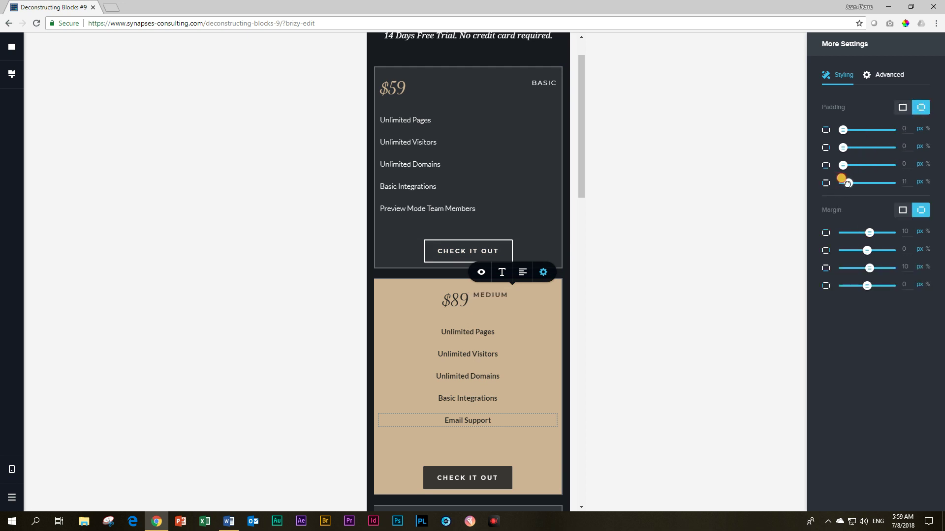
click(745, 260)
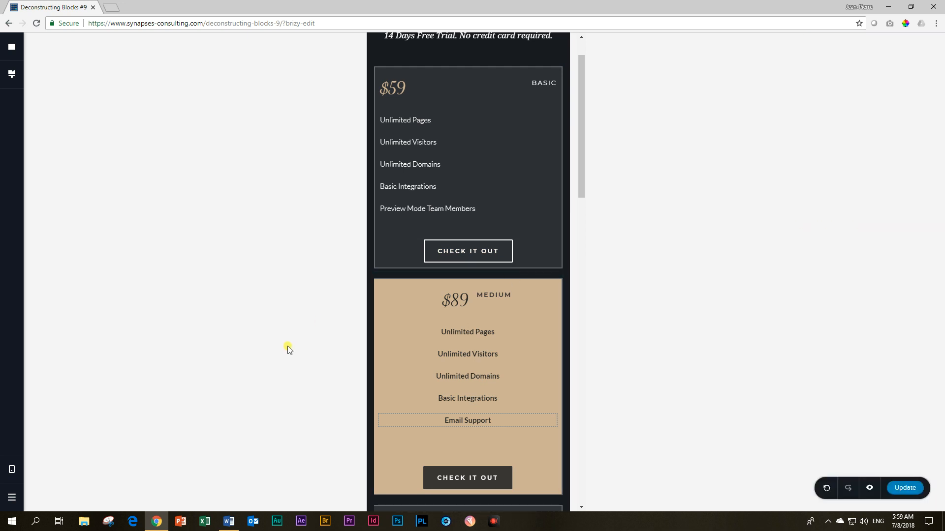
scroll(530, 372, down, 3)
scroll(522, 375, down, 5)
scroll(519, 373, up, 4)
scroll(517, 374, up, 3)
scroll(516, 375, up, 2)
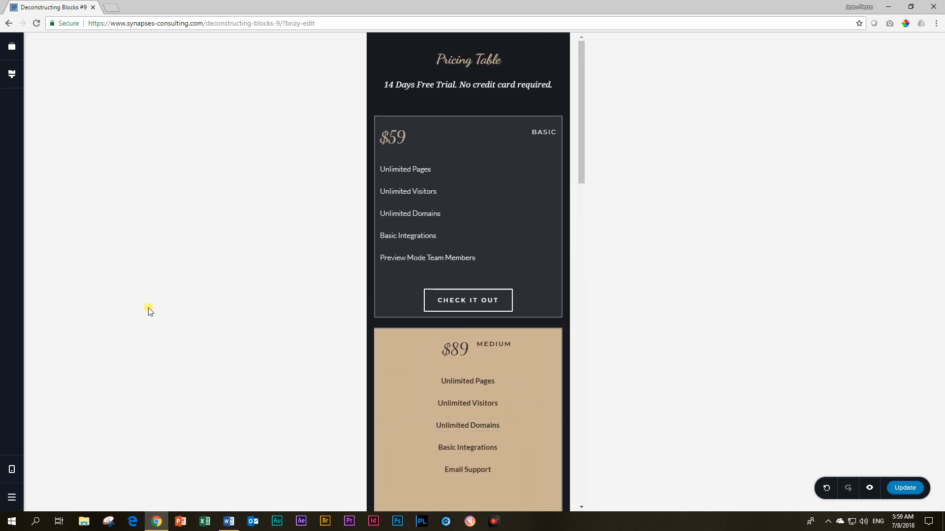
- Toggle between Desktop and Mobile previews to compare the tables, finishing in Desktop view
click(12, 470)
click(54, 462)
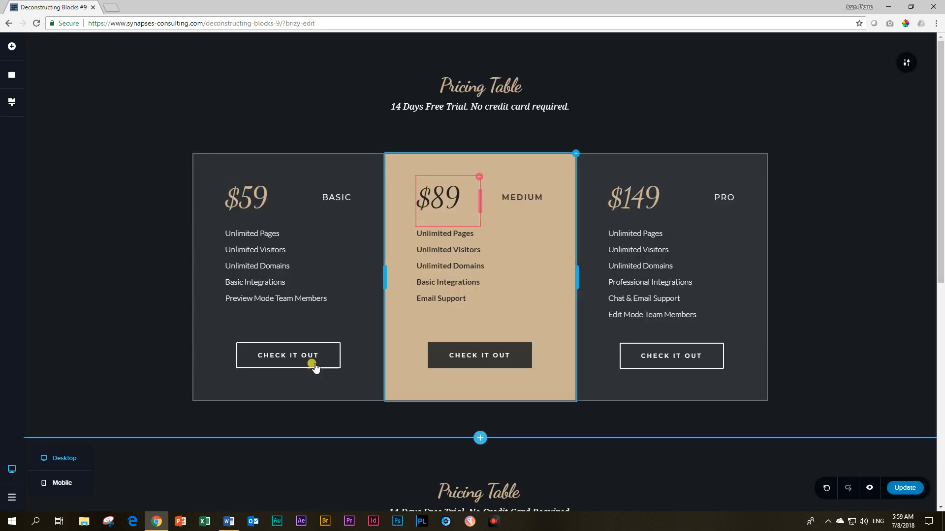
scroll(214, 435, down, 5)
scroll(218, 441, down, 3)
scroll(218, 441, down, 3)
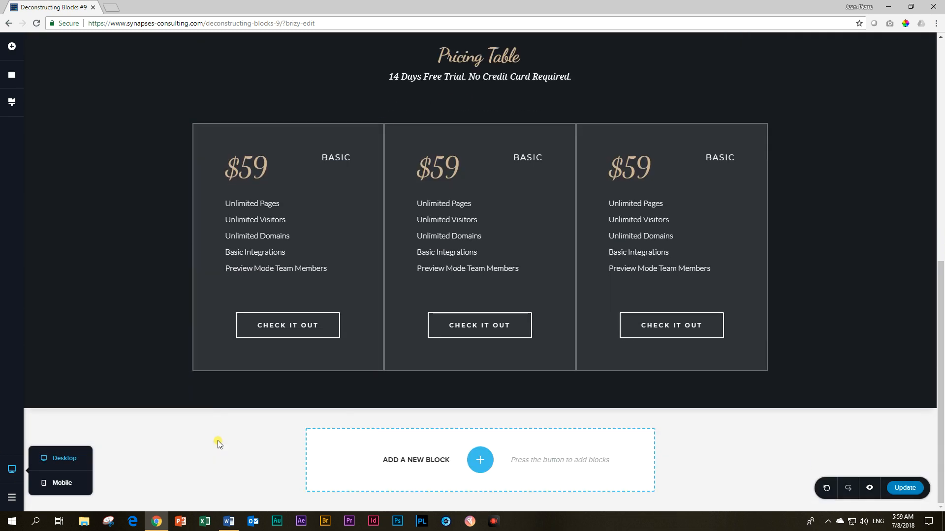
scroll(217, 441, up, 5)
scroll(217, 440, up, 3)
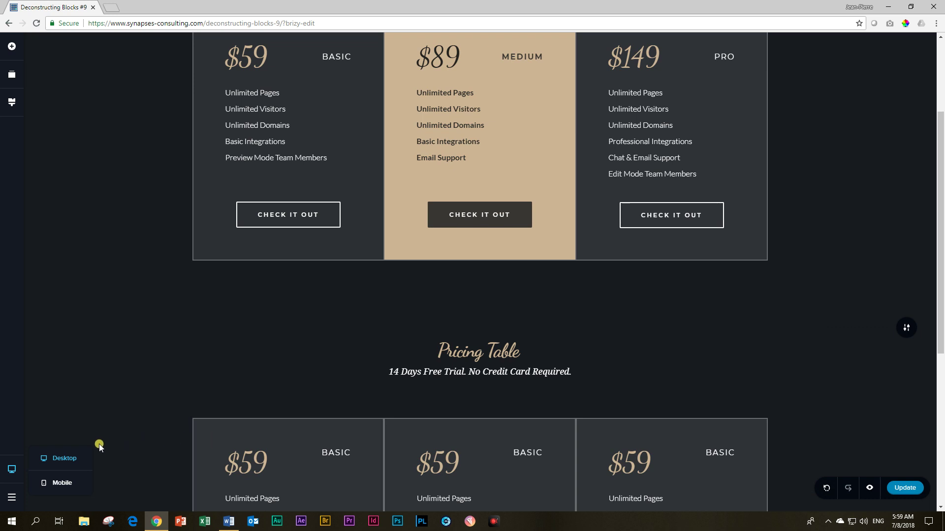
click(66, 485)
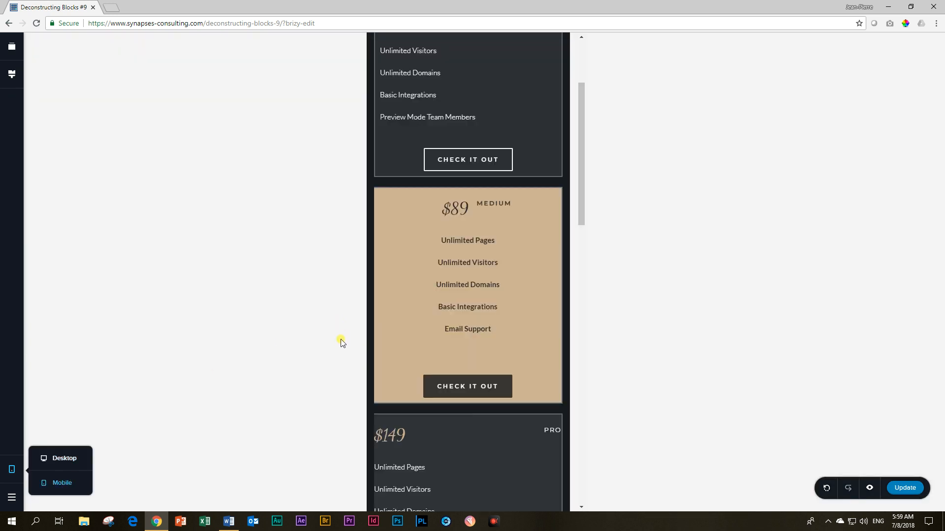
scroll(497, 269, down, 4)
scroll(497, 273, down, 4)
scroll(498, 284, down, 2)
scroll(494, 283, up, 4)
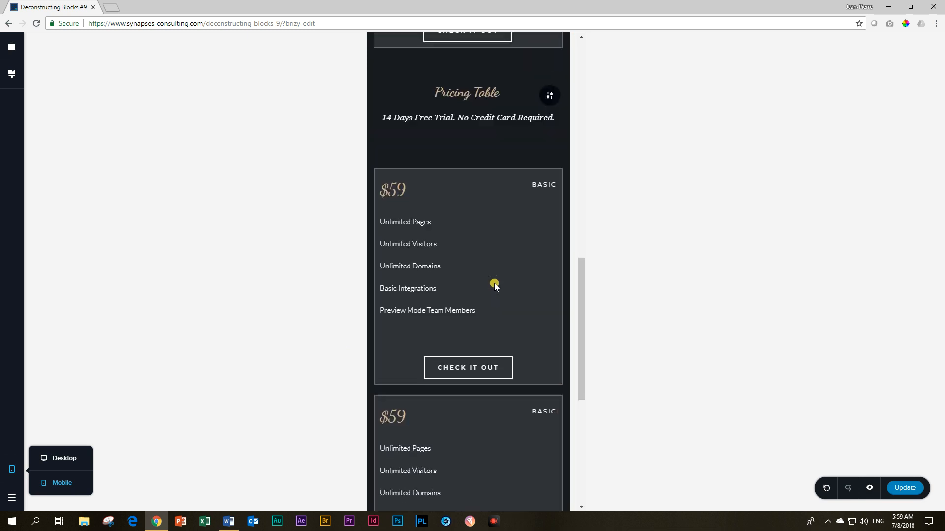
scroll(494, 283, up, 4)
scroll(494, 282, up, 2)
scroll(494, 282, up, 3)
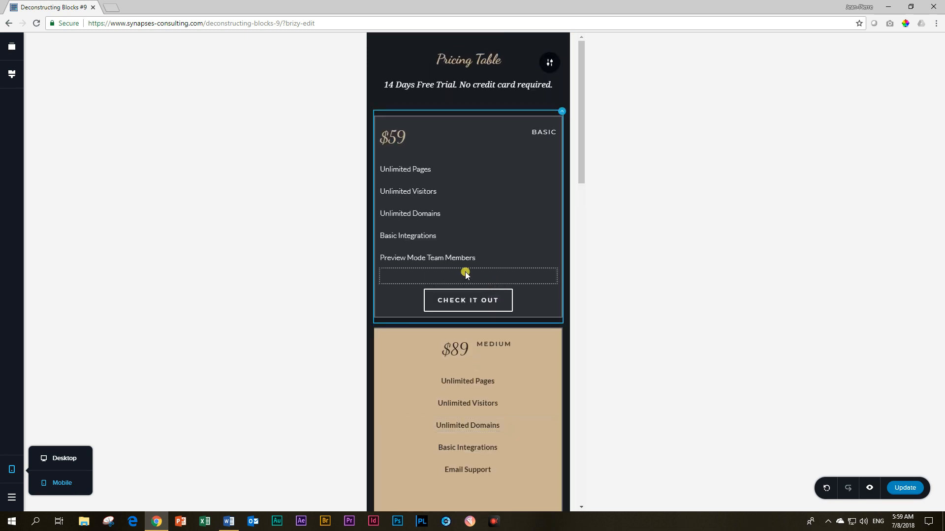
scroll(466, 272, down, 4)
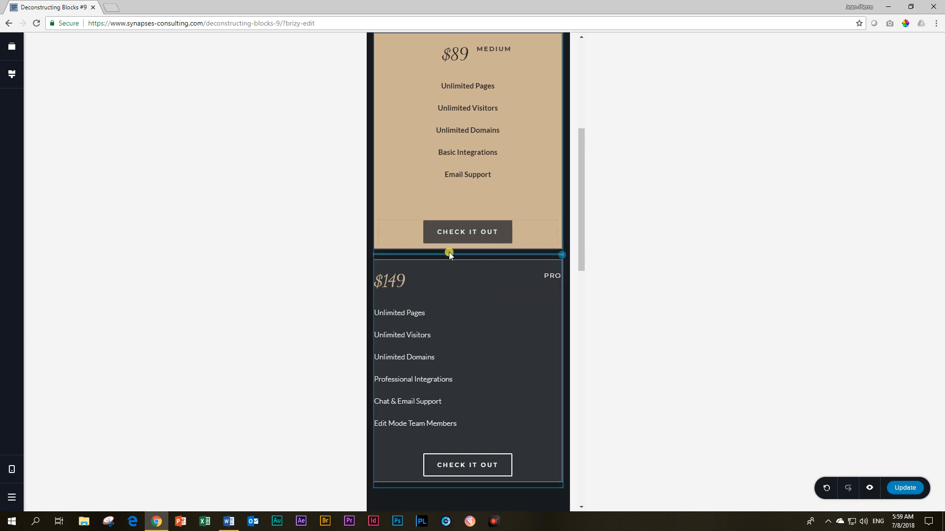
click(13, 470)
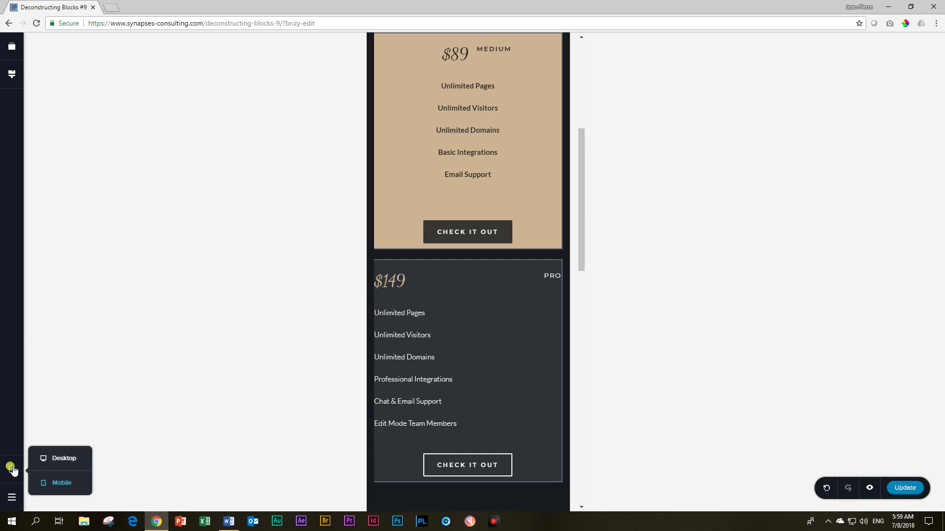
click(64, 458)
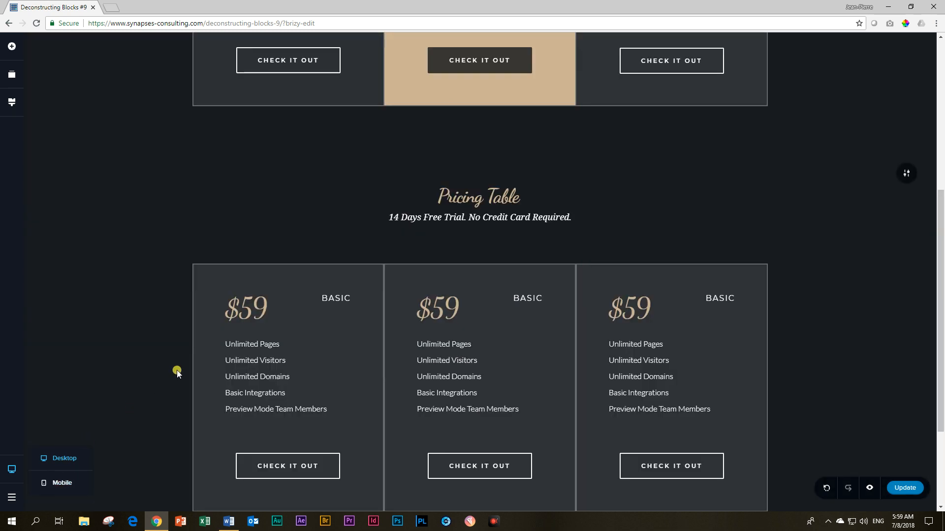
scroll(176, 373, down, 3)
scroll(176, 374, down, 3)
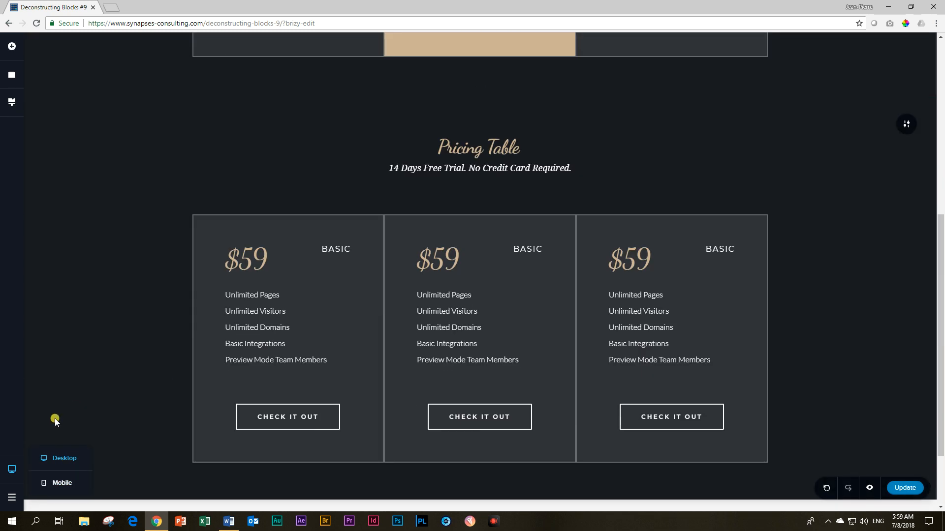
click(61, 483)
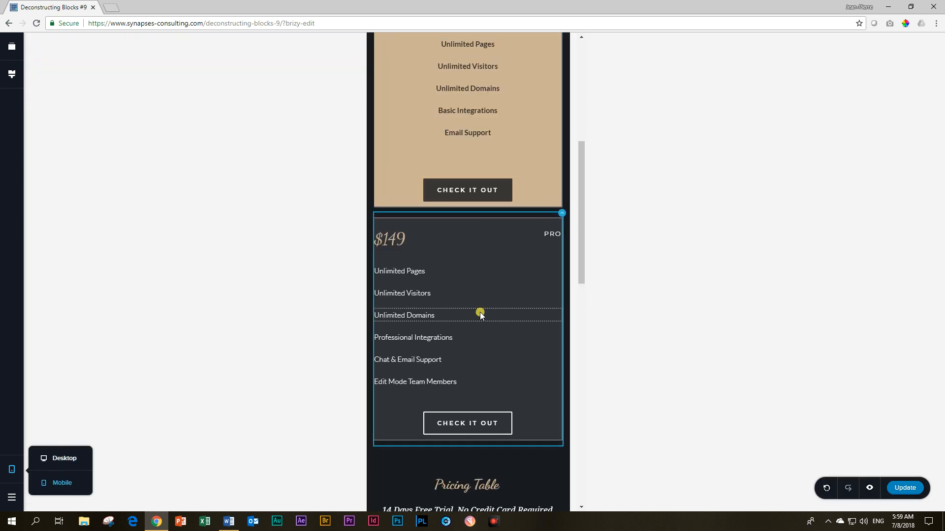
scroll(472, 309, up, 5)
scroll(470, 309, down, 5)
scroll(470, 309, down, 5)
scroll(470, 309, down, 3)
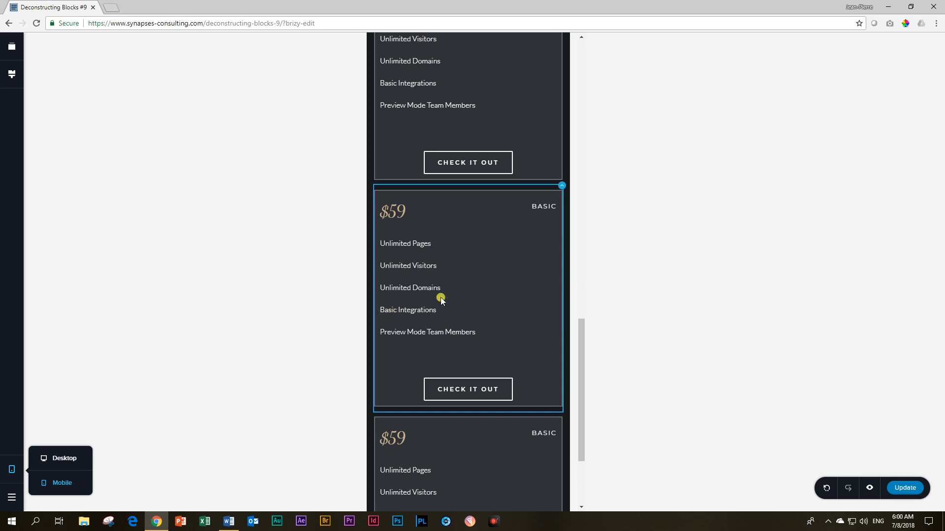
scroll(459, 310, down, 5)
click(53, 464)
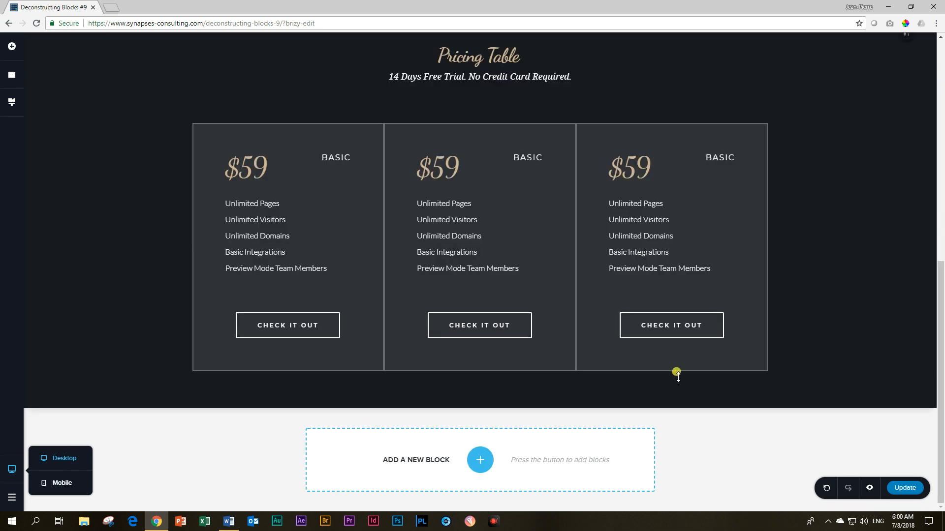
scroll(325, 284, up, 2)
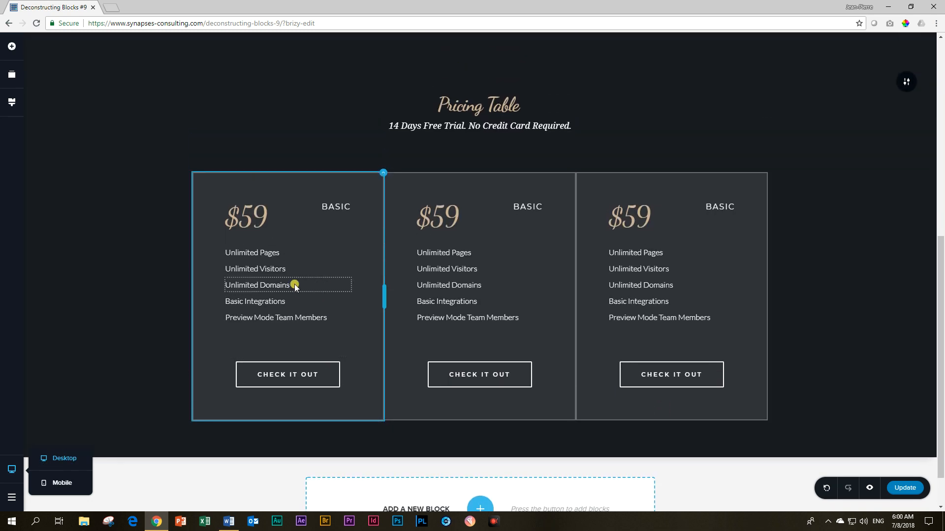